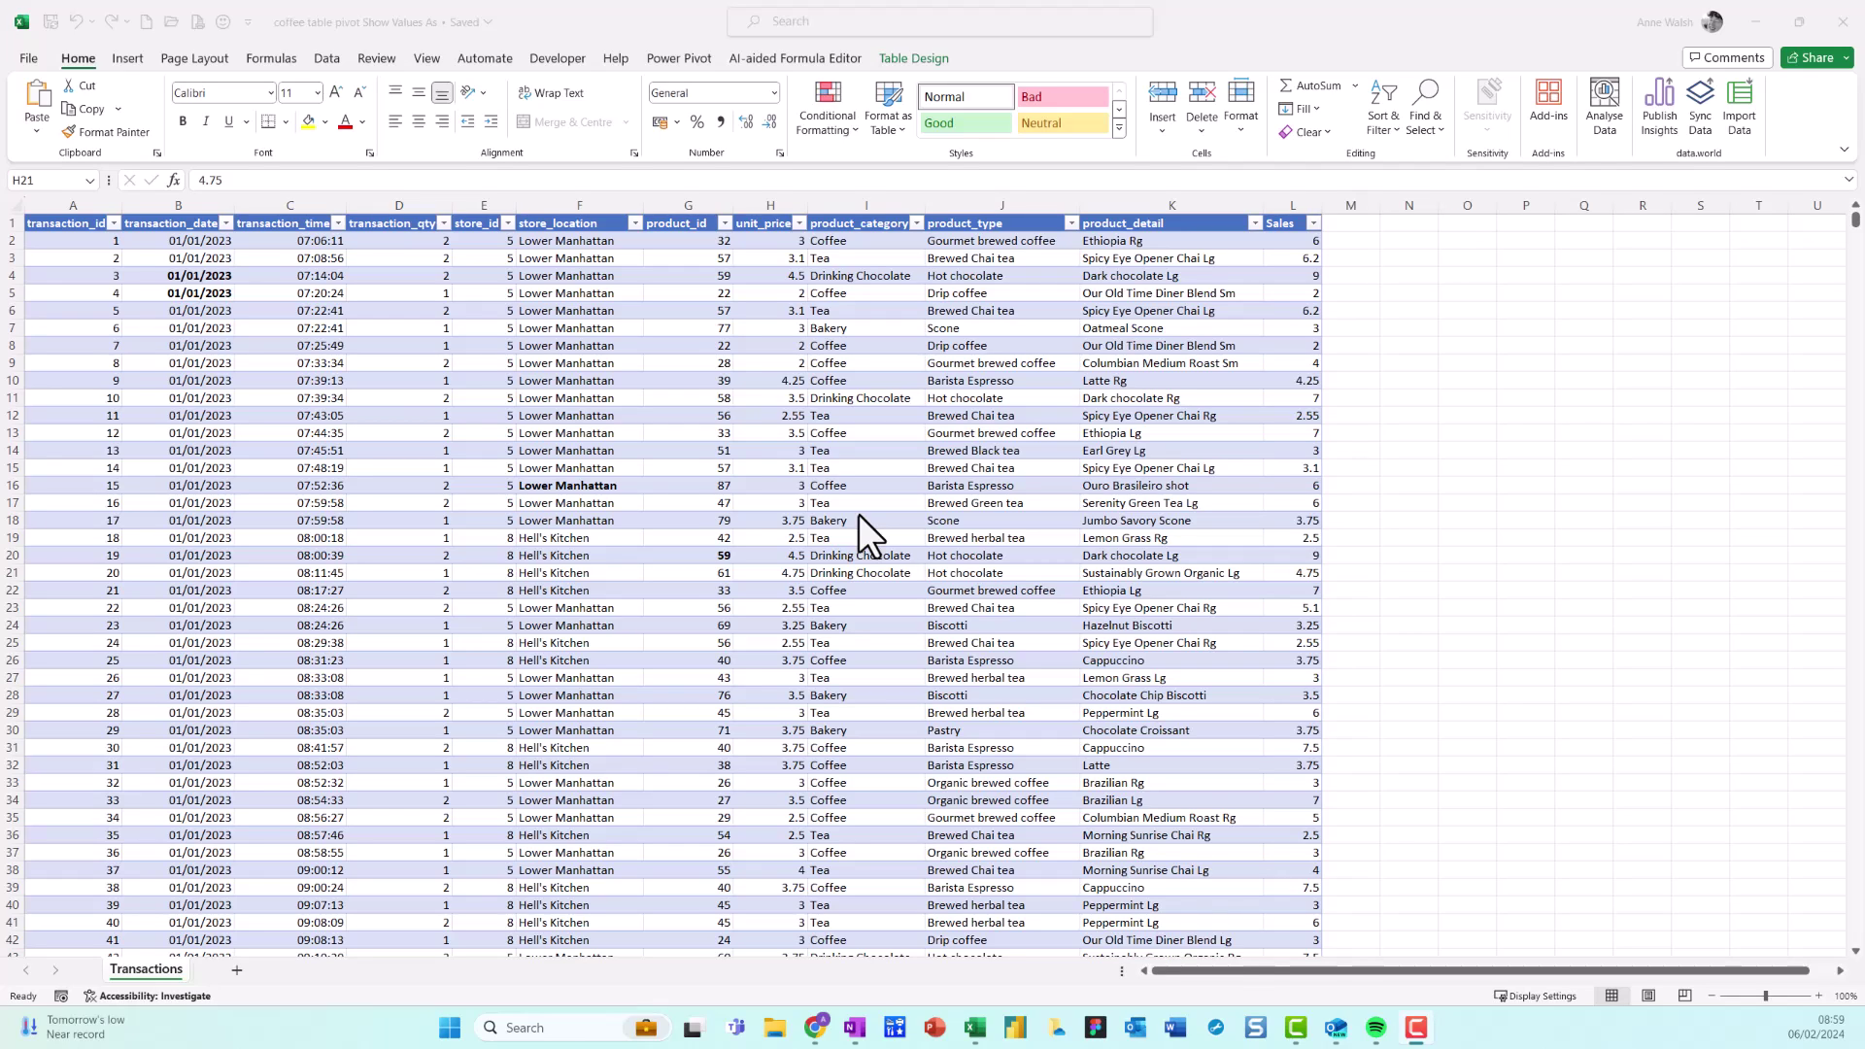
# Select a cell in the Transactions table and launch Summarise with PivotTable from Table Design
pyautogui.moveTo(668, 297)
pyautogui.mouseDown()
pyautogui.moveTo(624, 282)
pyautogui.moveTo(476, 432)
pyautogui.moveTo(678, 406)
pyautogui.moveTo(670, 309)
pyautogui.mouseUp()
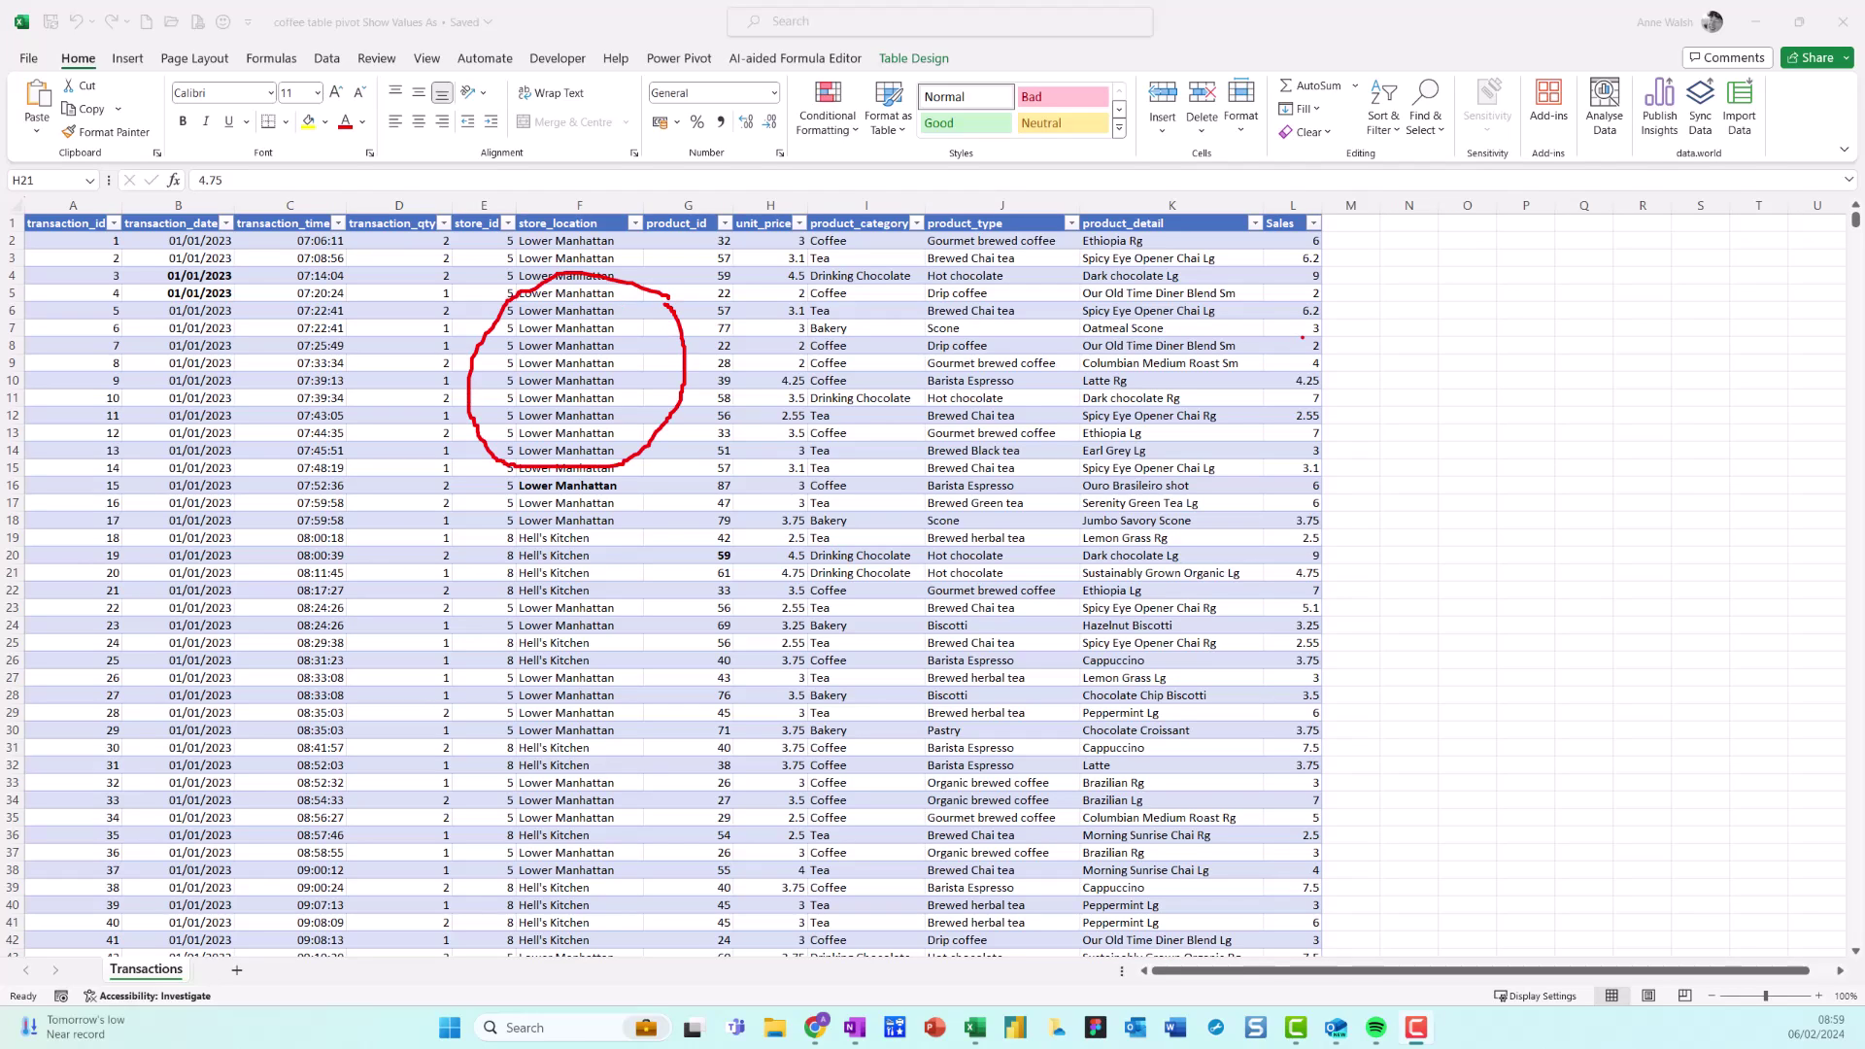
pyautogui.moveTo(1342, 311)
pyautogui.mouseDown()
pyautogui.moveTo(1196, 379)
pyautogui.moveTo(1383, 374)
pyautogui.moveTo(1351, 314)
pyautogui.mouseUp()
pyautogui.press('Escape')
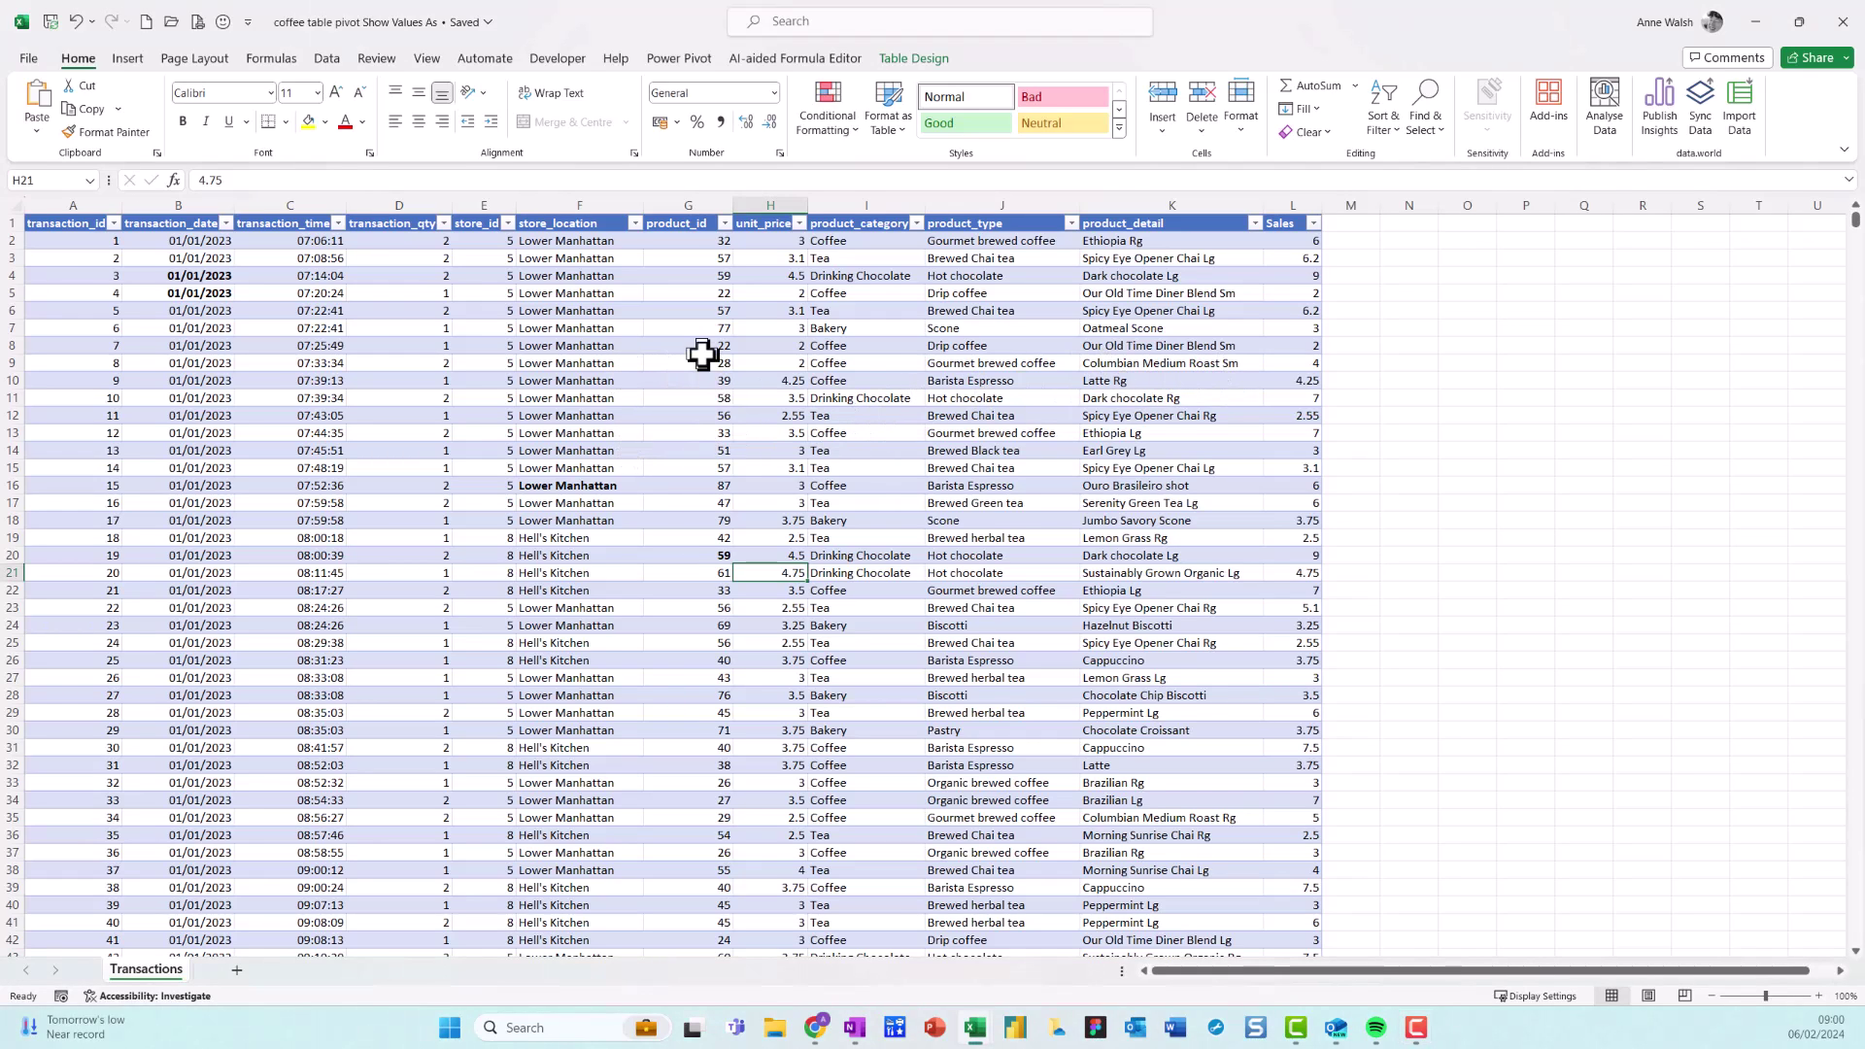
pyautogui.click(795, 384)
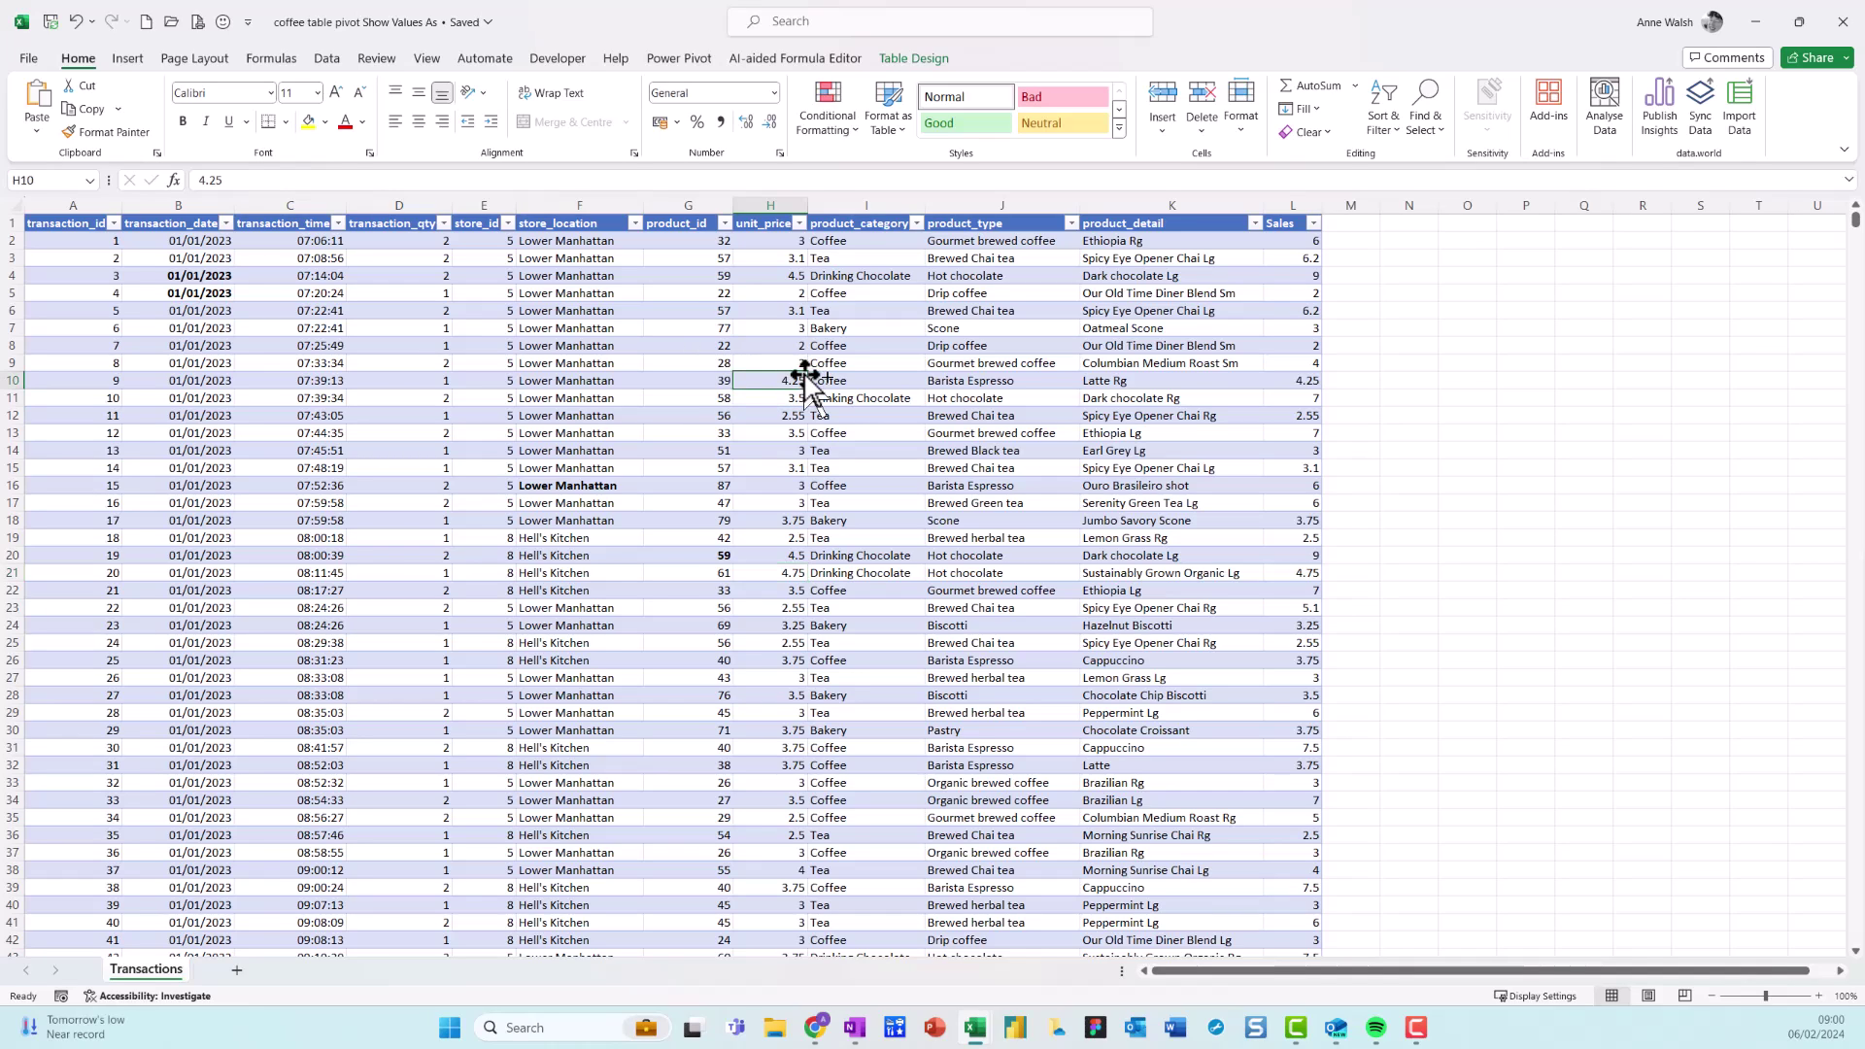
pyautogui.moveTo(943, 112)
pyautogui.mouseDown()
pyautogui.moveTo(961, 23)
pyautogui.moveTo(971, 109)
pyautogui.moveTo(980, 58)
pyautogui.mouseUp()
pyautogui.press('Escape')
pyautogui.click(935, 56)
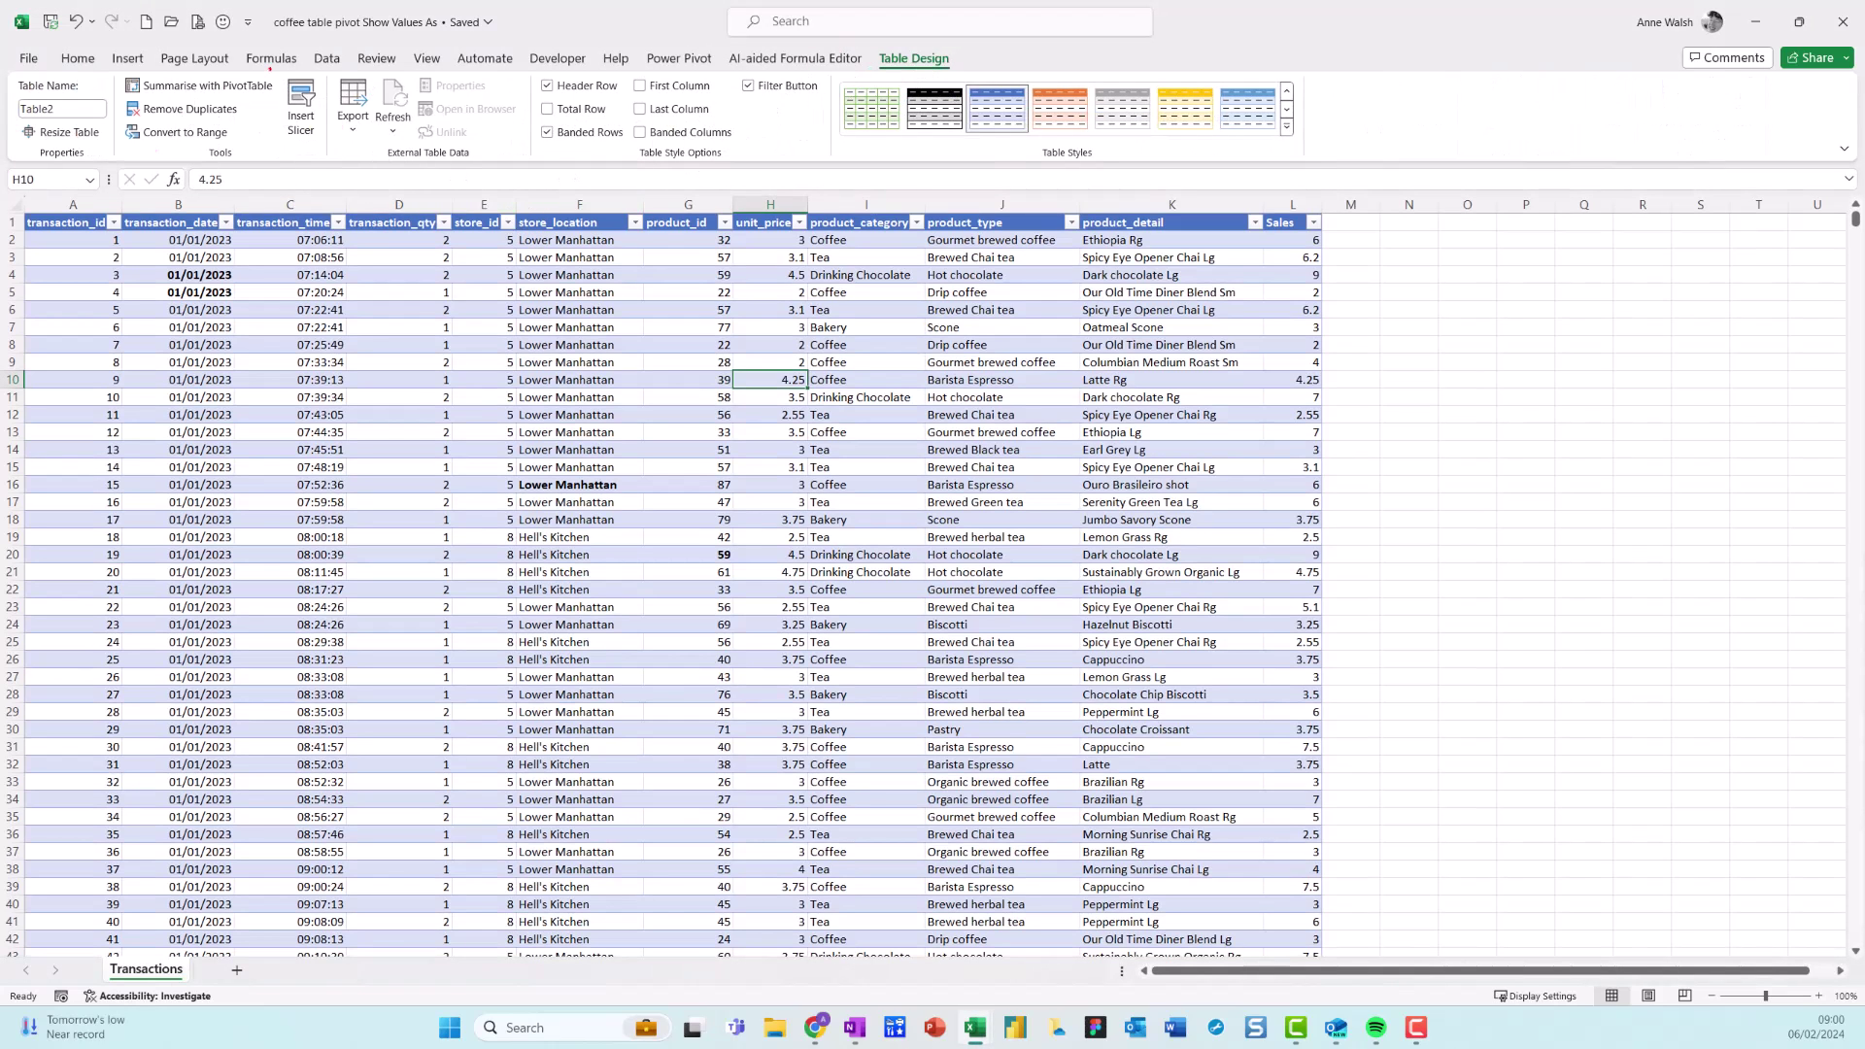
pyautogui.moveTo(270, 70)
pyautogui.mouseDown()
pyautogui.moveTo(155, 105)
pyautogui.moveTo(262, 68)
pyautogui.mouseUp()
pyautogui.press('Escape')
pyautogui.click(241, 85)
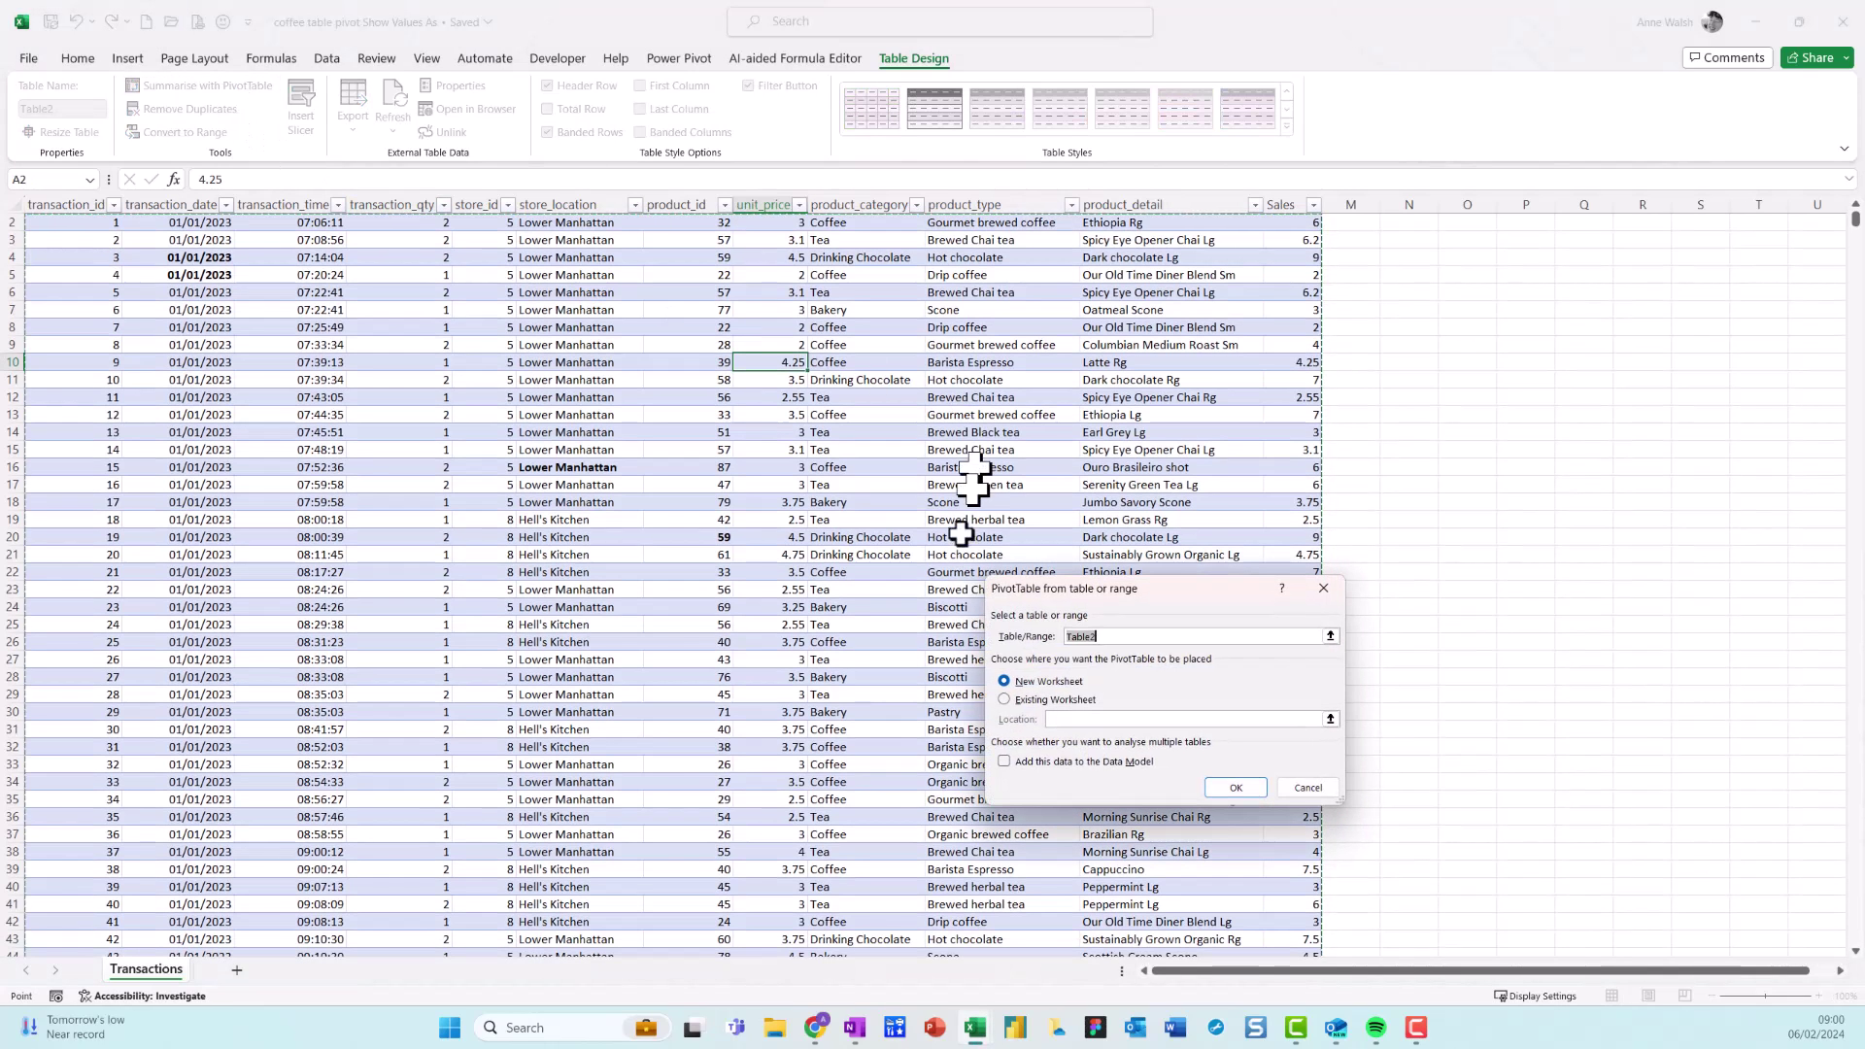
# Place the PivotTable on a new worksheet with store_location as rows and Sum of Sales as values
pyautogui.click(1224, 785)
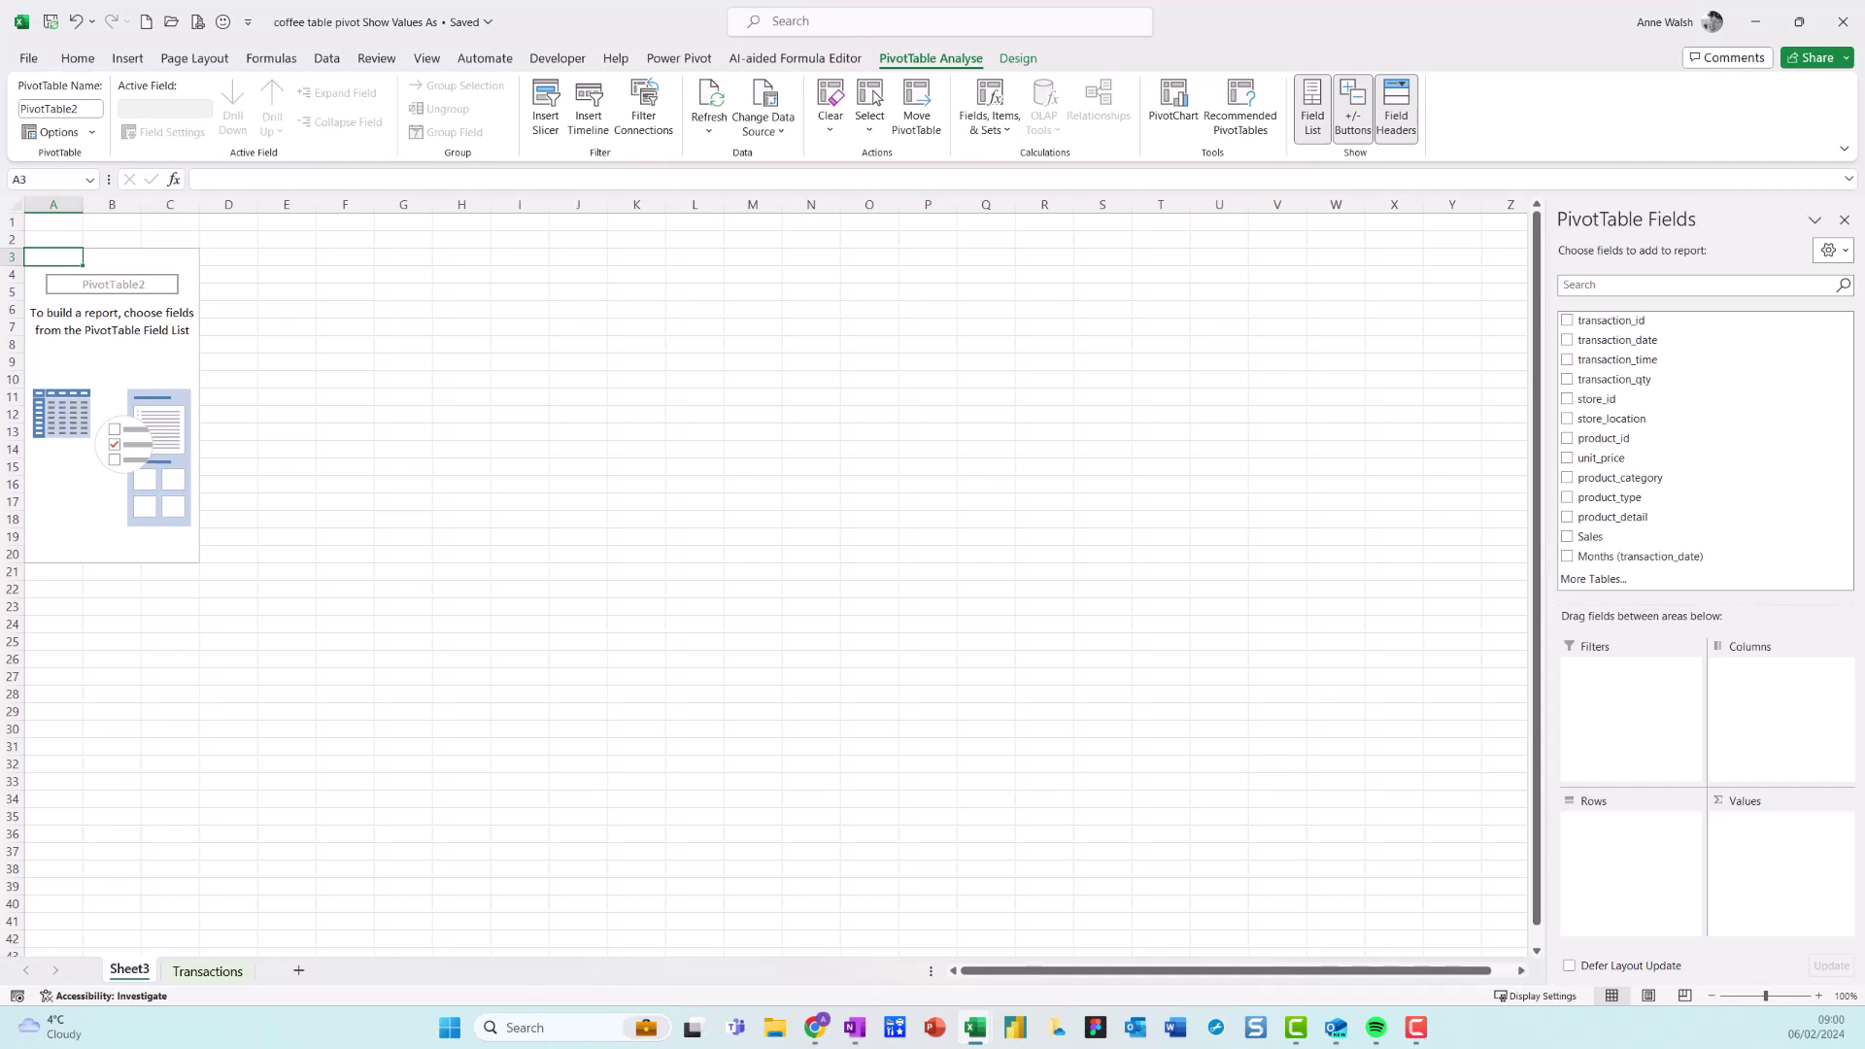
pyautogui.moveTo(1690, 377)
pyautogui.mouseDown()
pyautogui.moveTo(1603, 377)
pyautogui.moveTo(1770, 447)
pyautogui.moveTo(1649, 384)
pyautogui.moveTo(1660, 856)
pyautogui.moveTo(1645, 829)
pyautogui.mouseUp()
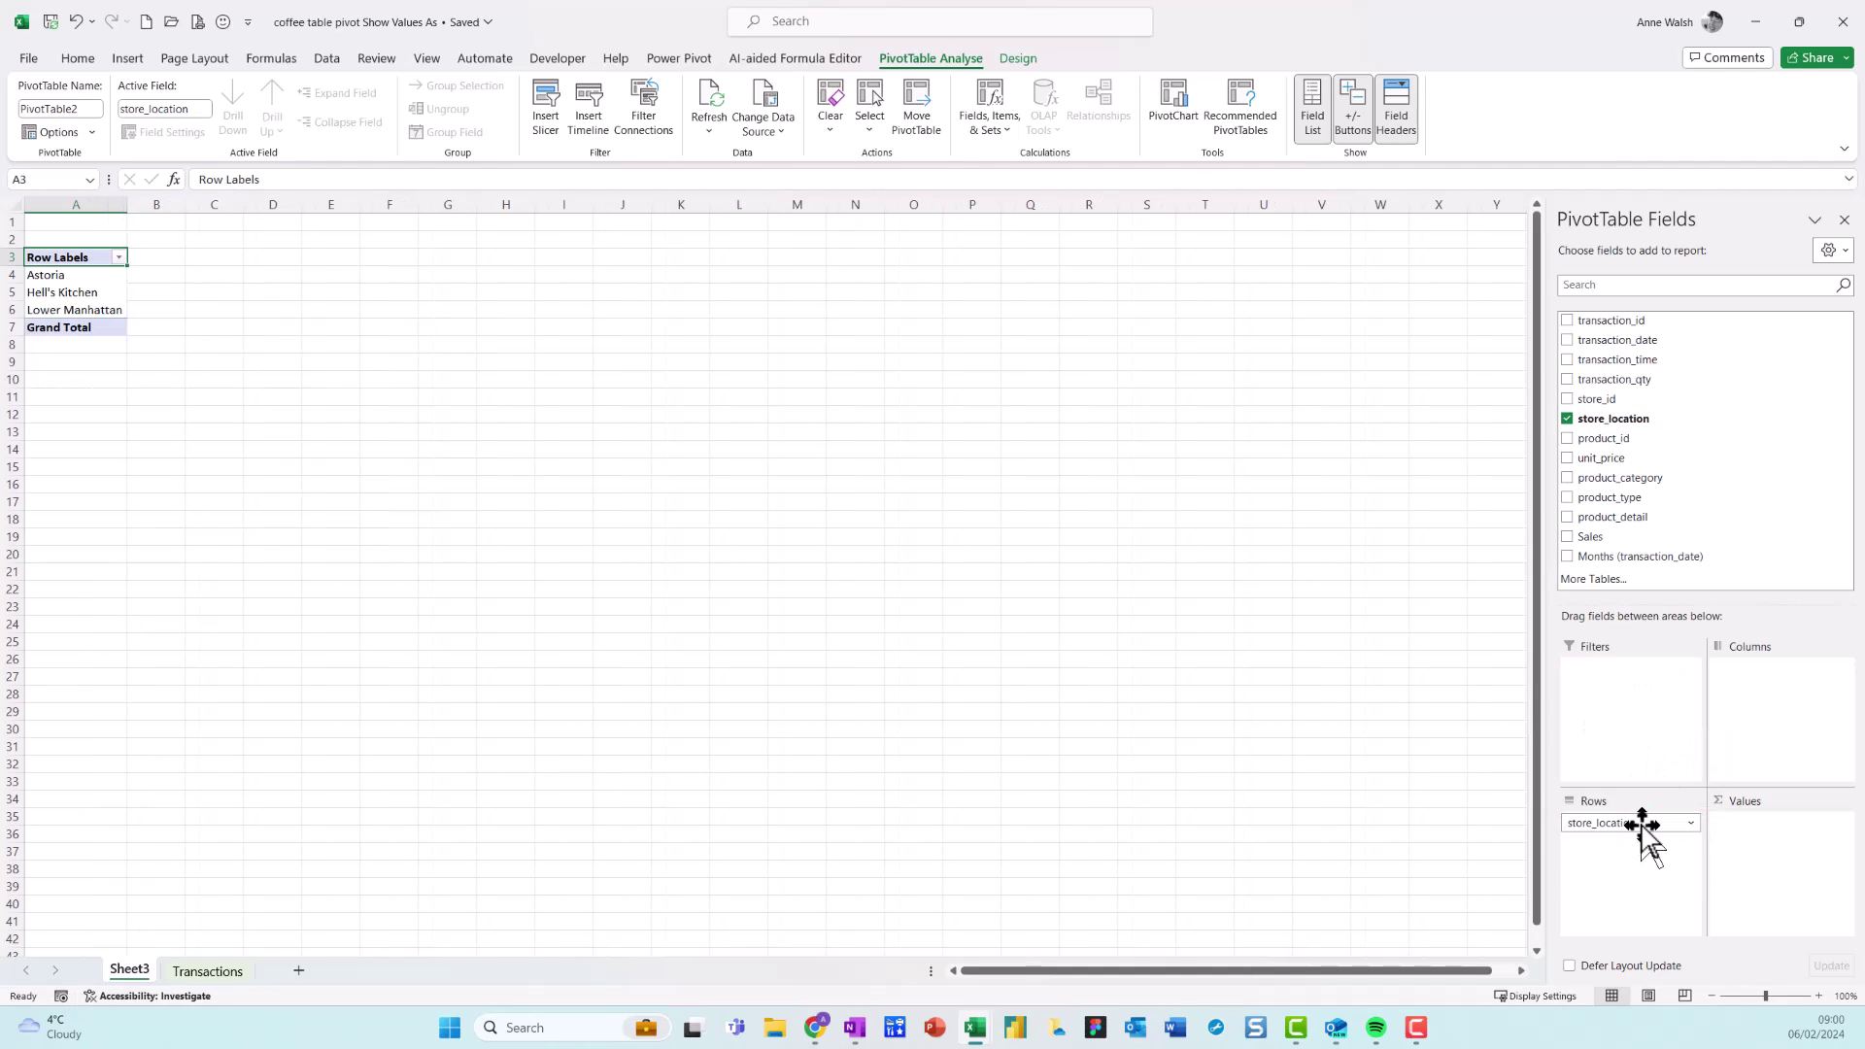
pyautogui.moveTo(1594, 539); pyautogui.dragTo(1770, 862)
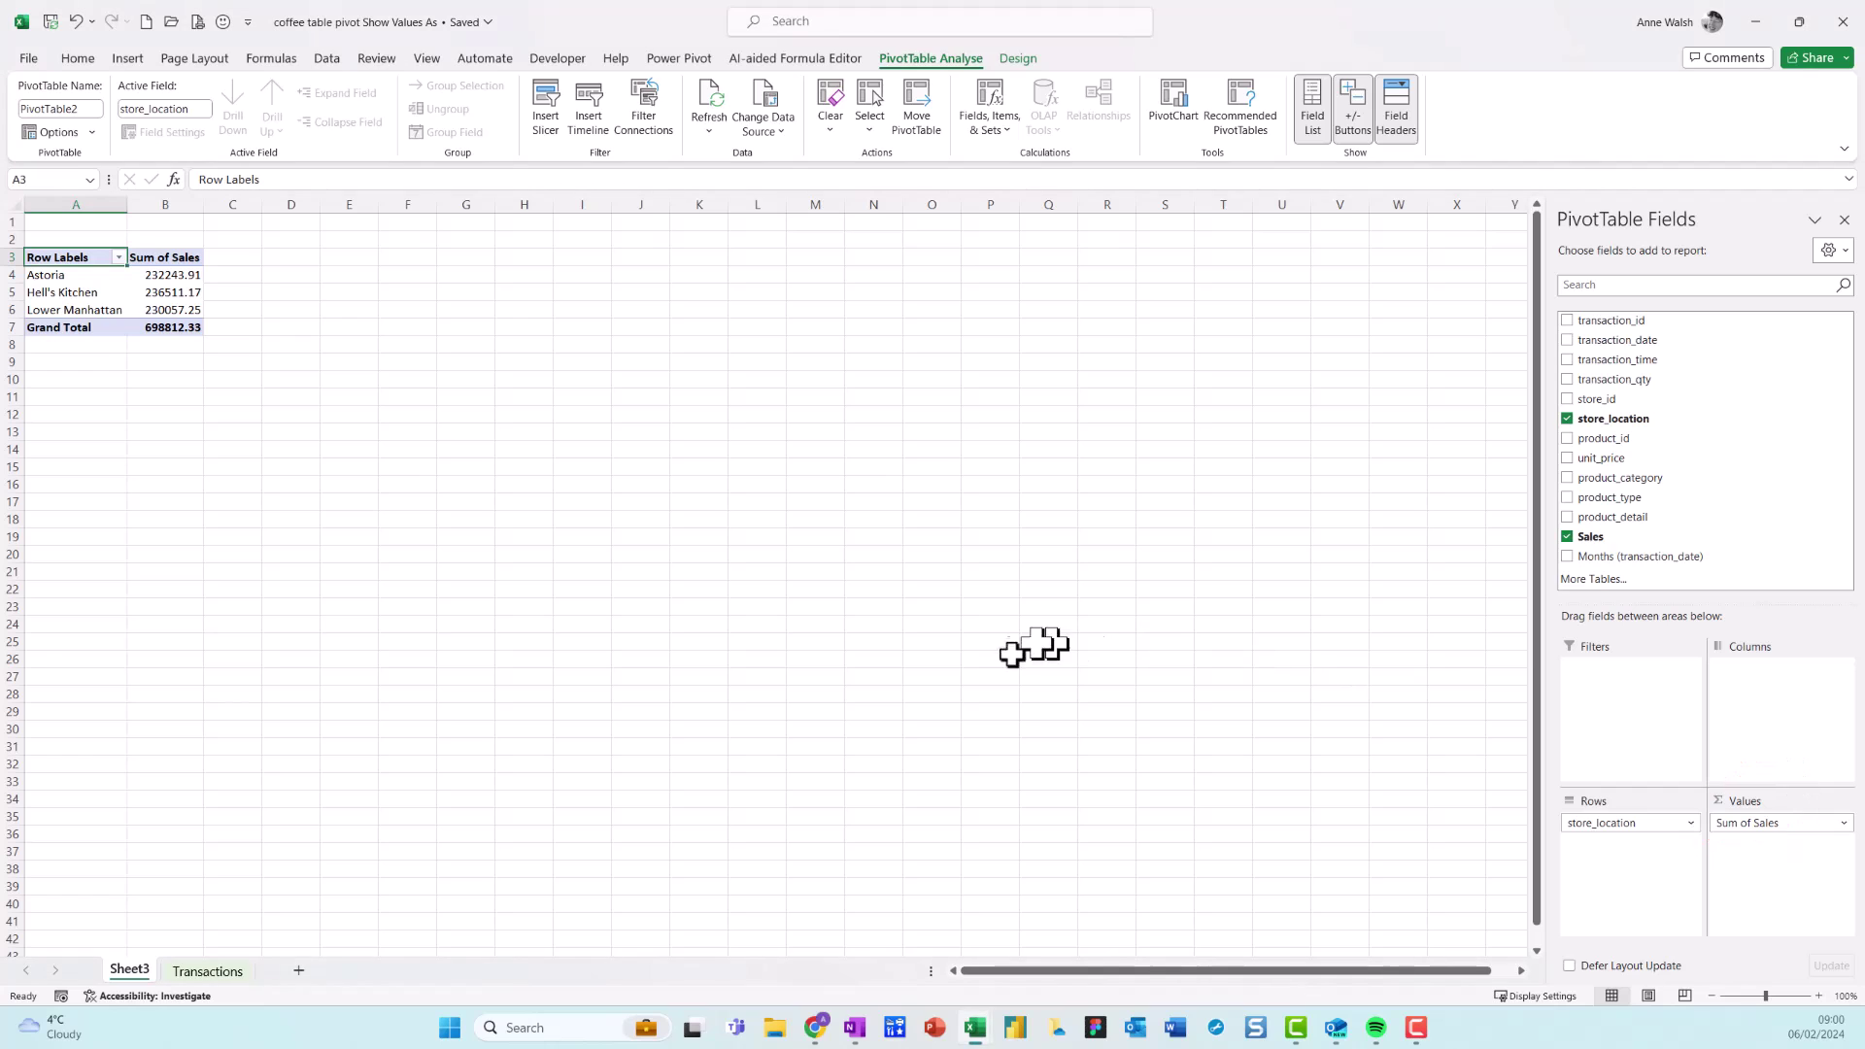
pyautogui.scroll(1, 969, 645)
pyautogui.scroll(4, 968, 645)
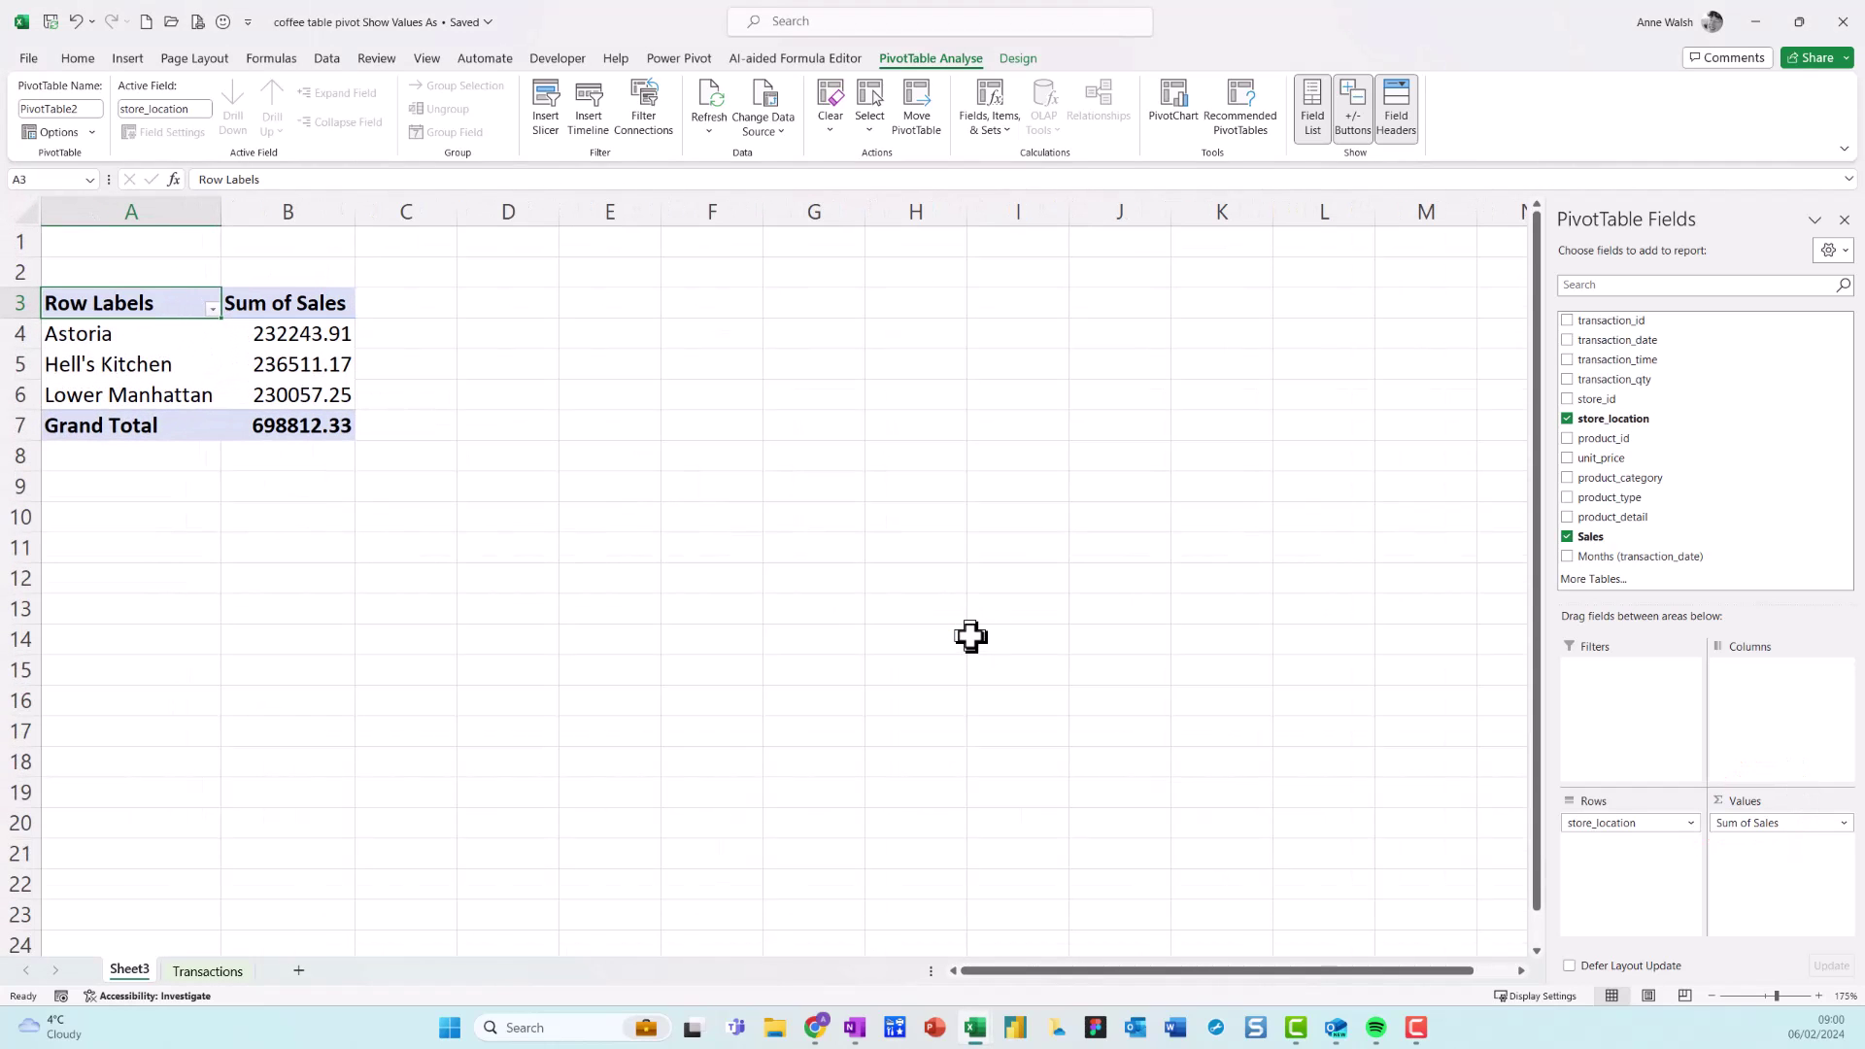
# Add Sales to Values a second time and rename the Sum of Sales2 heading to '% Breakdown'
pyautogui.click(306, 366)
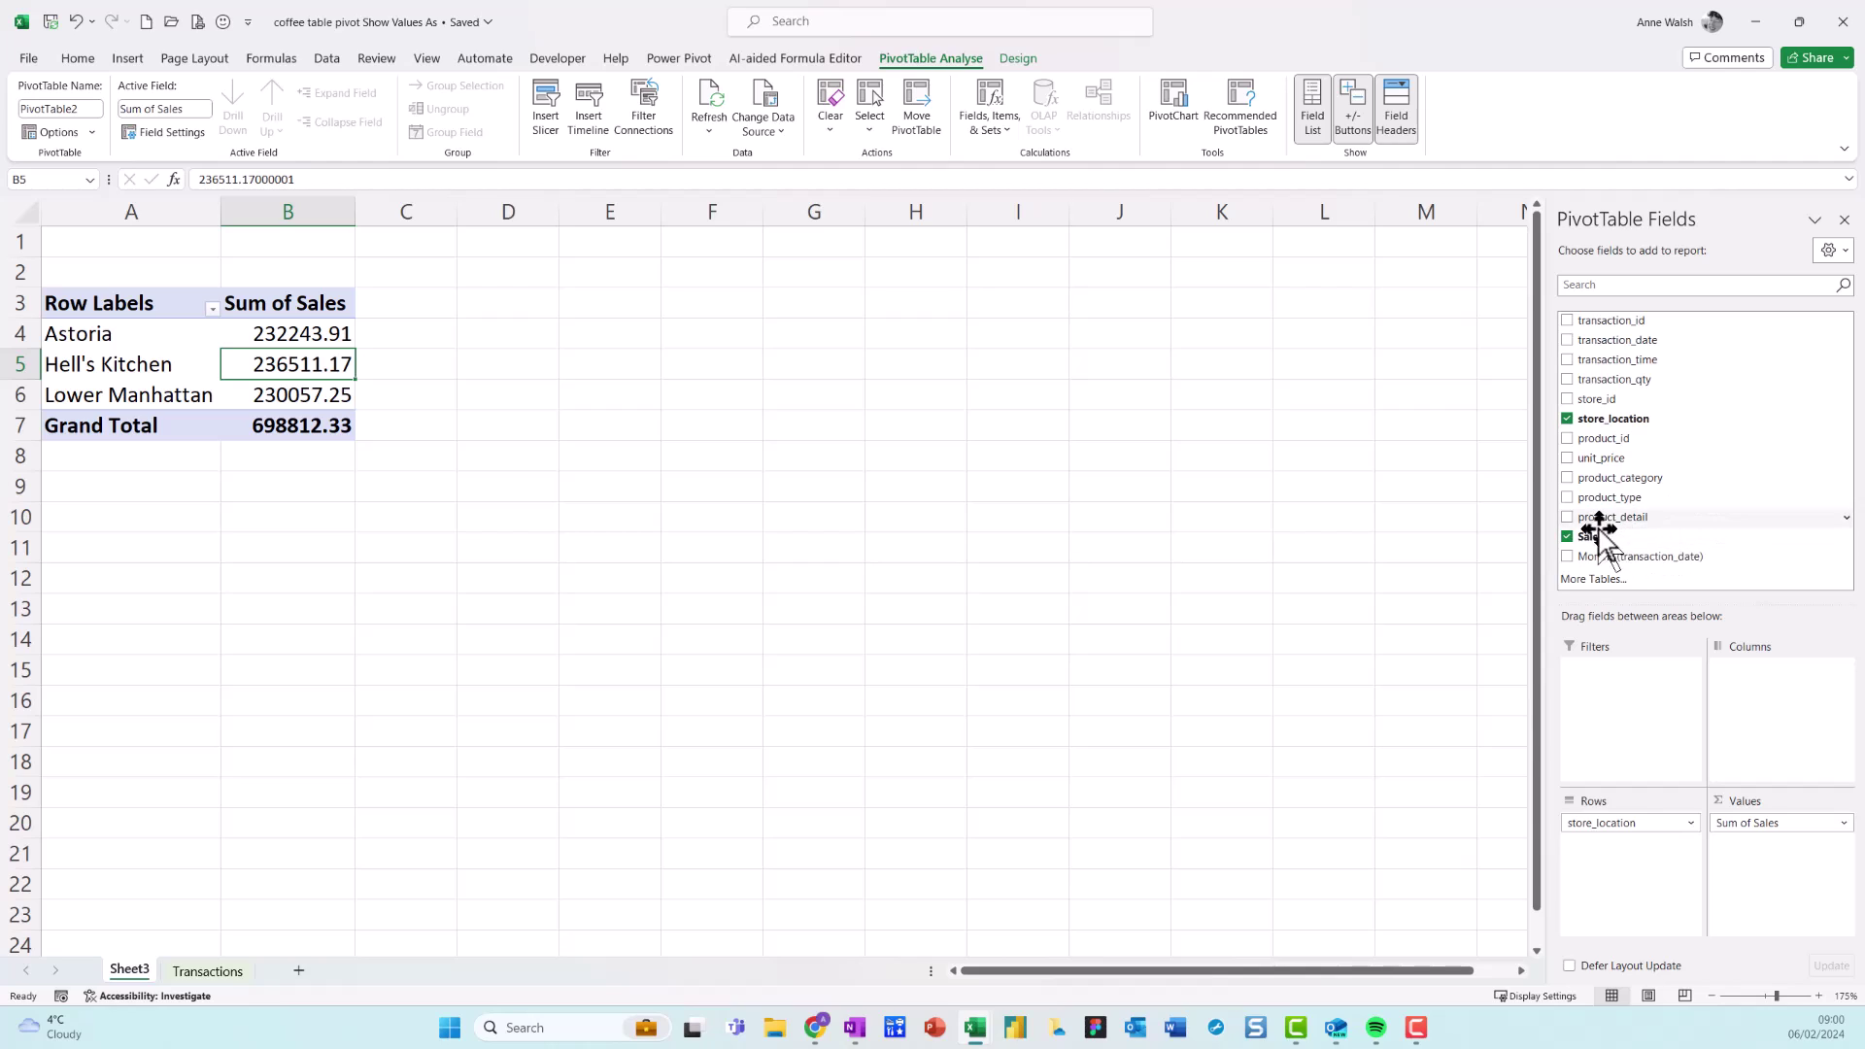
pyautogui.moveTo(1601, 532); pyautogui.dragTo(1796, 874)
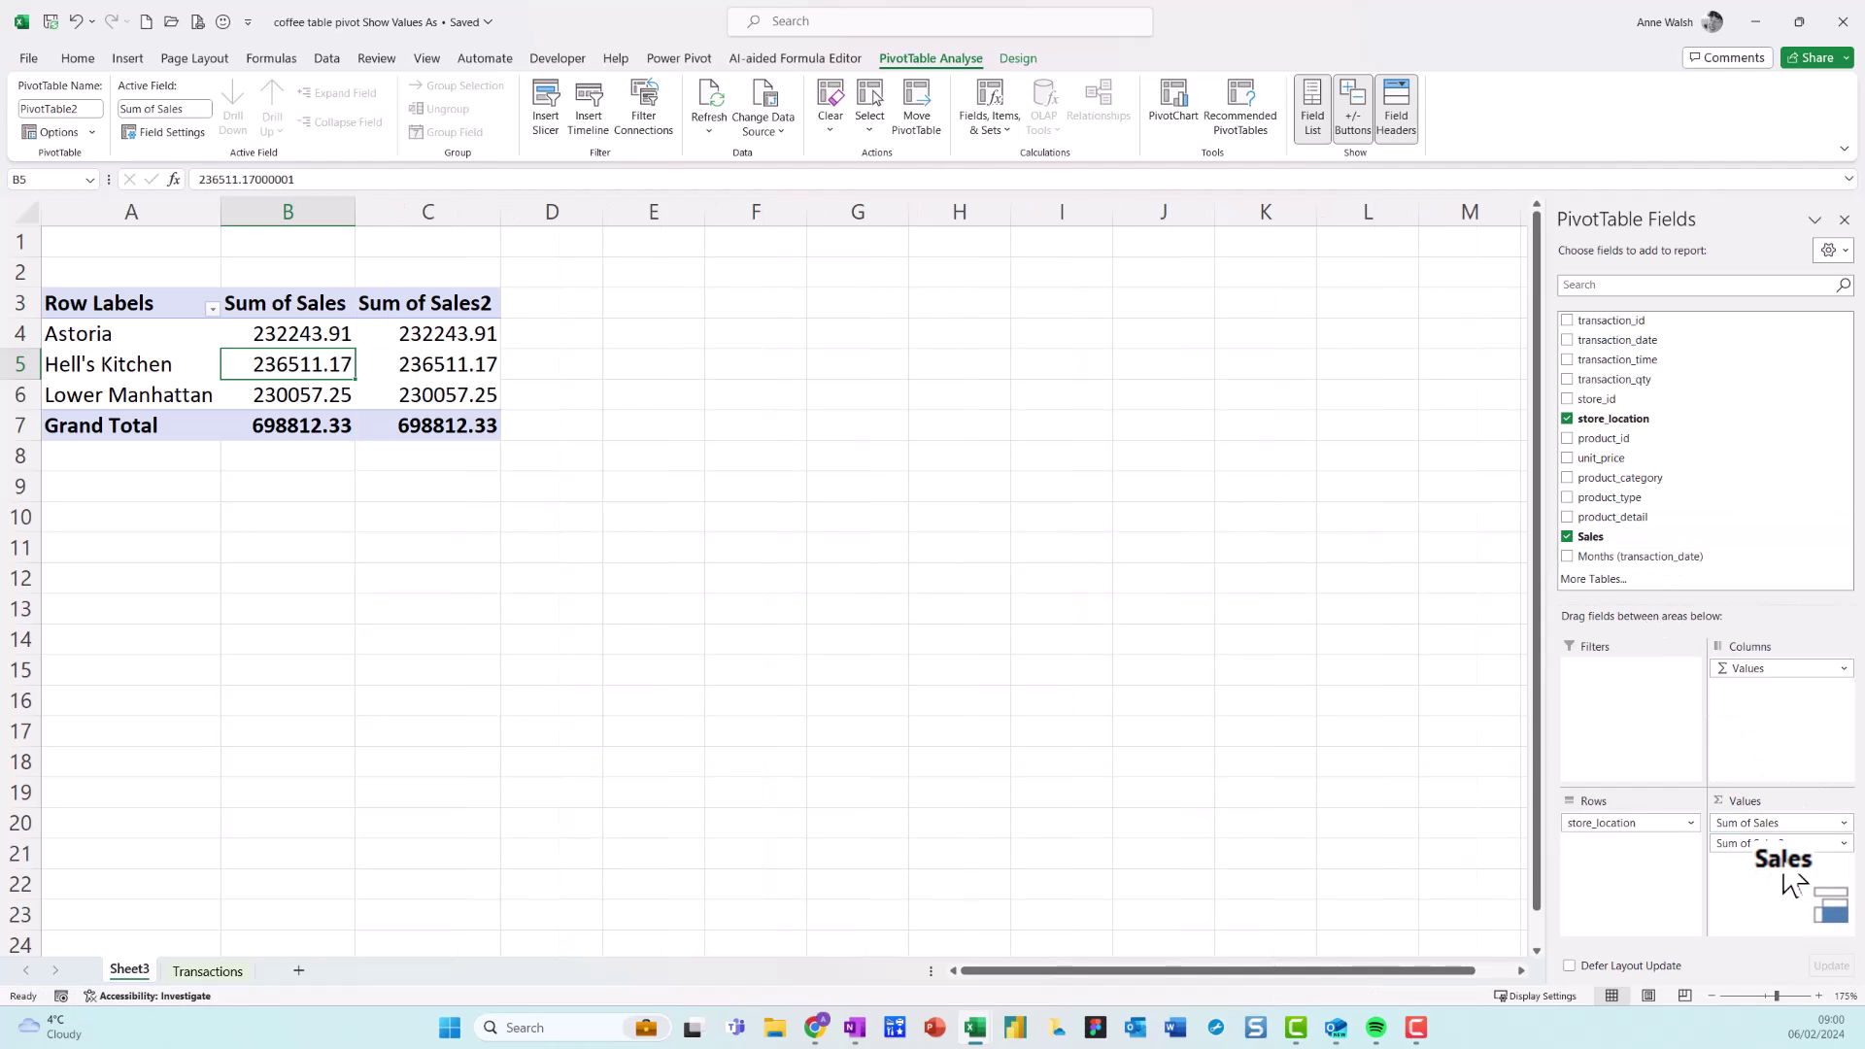
pyautogui.click(450, 309)
pyautogui.moveTo(329, 184); pyautogui.dragTo(156, 180)
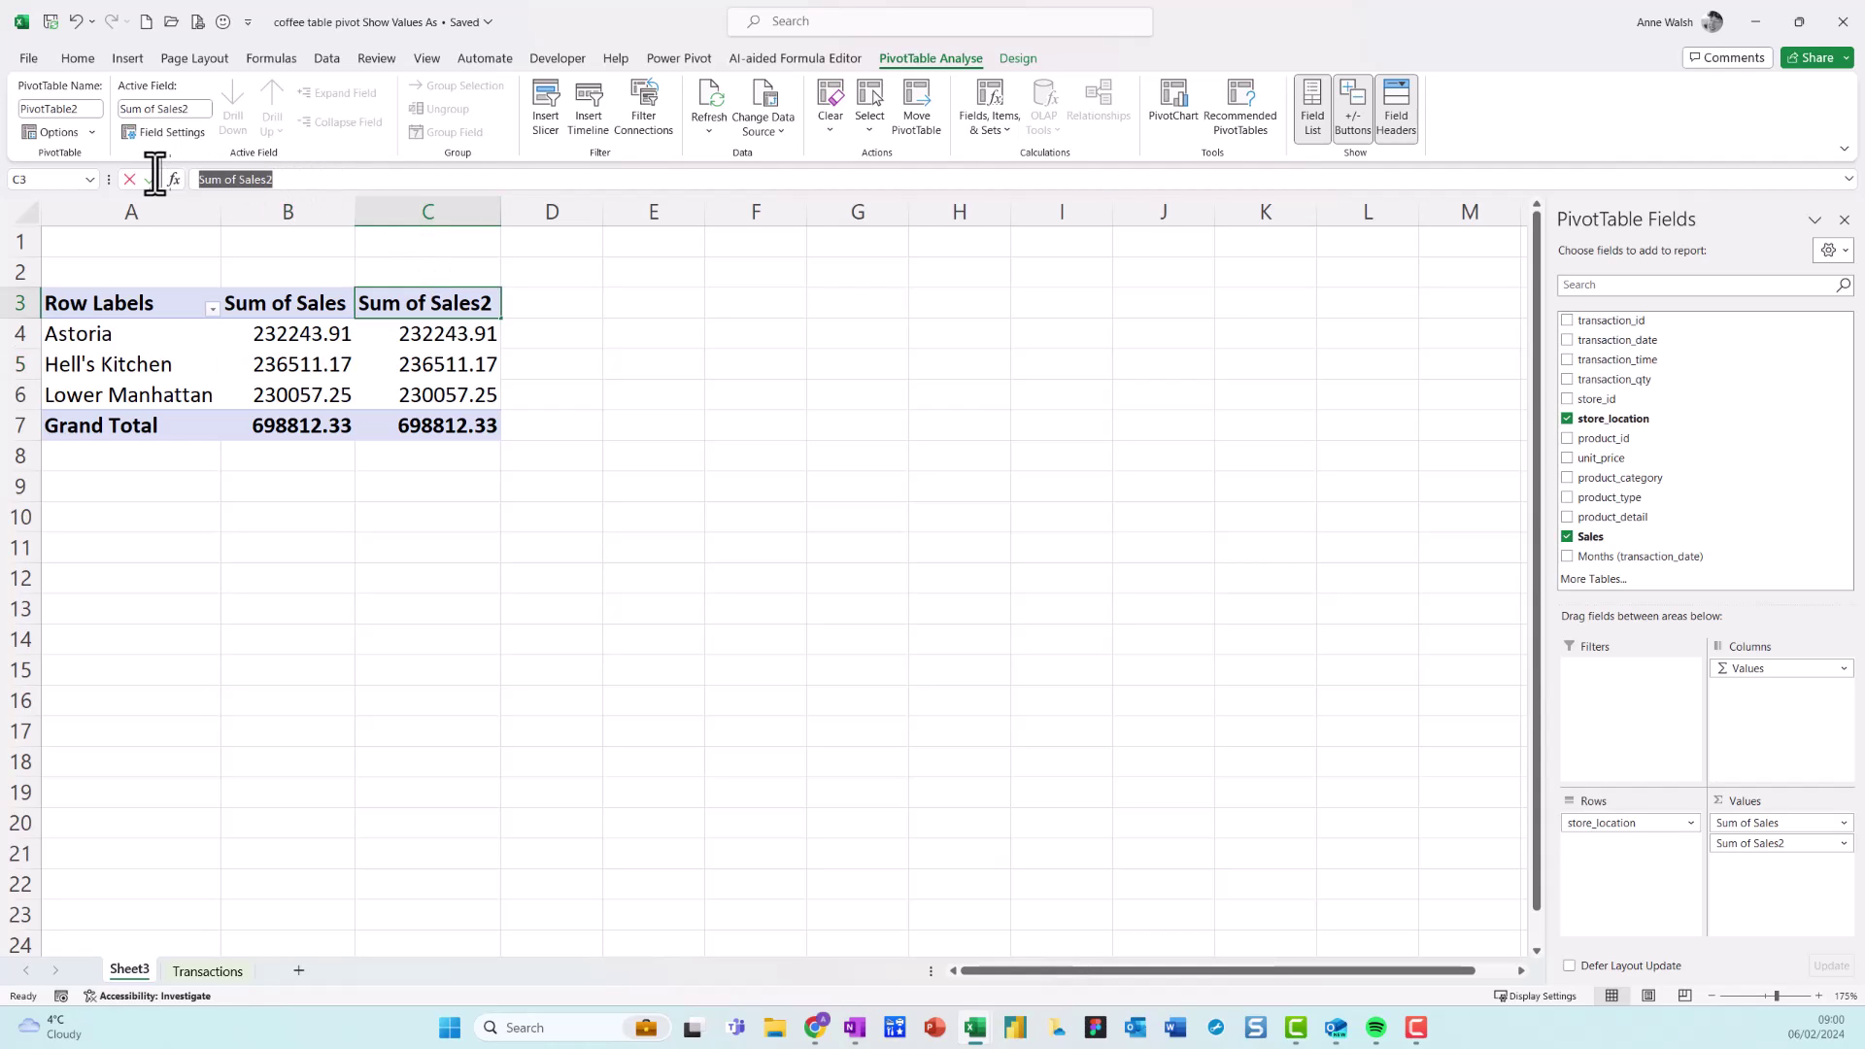
pyautogui.write('% B')
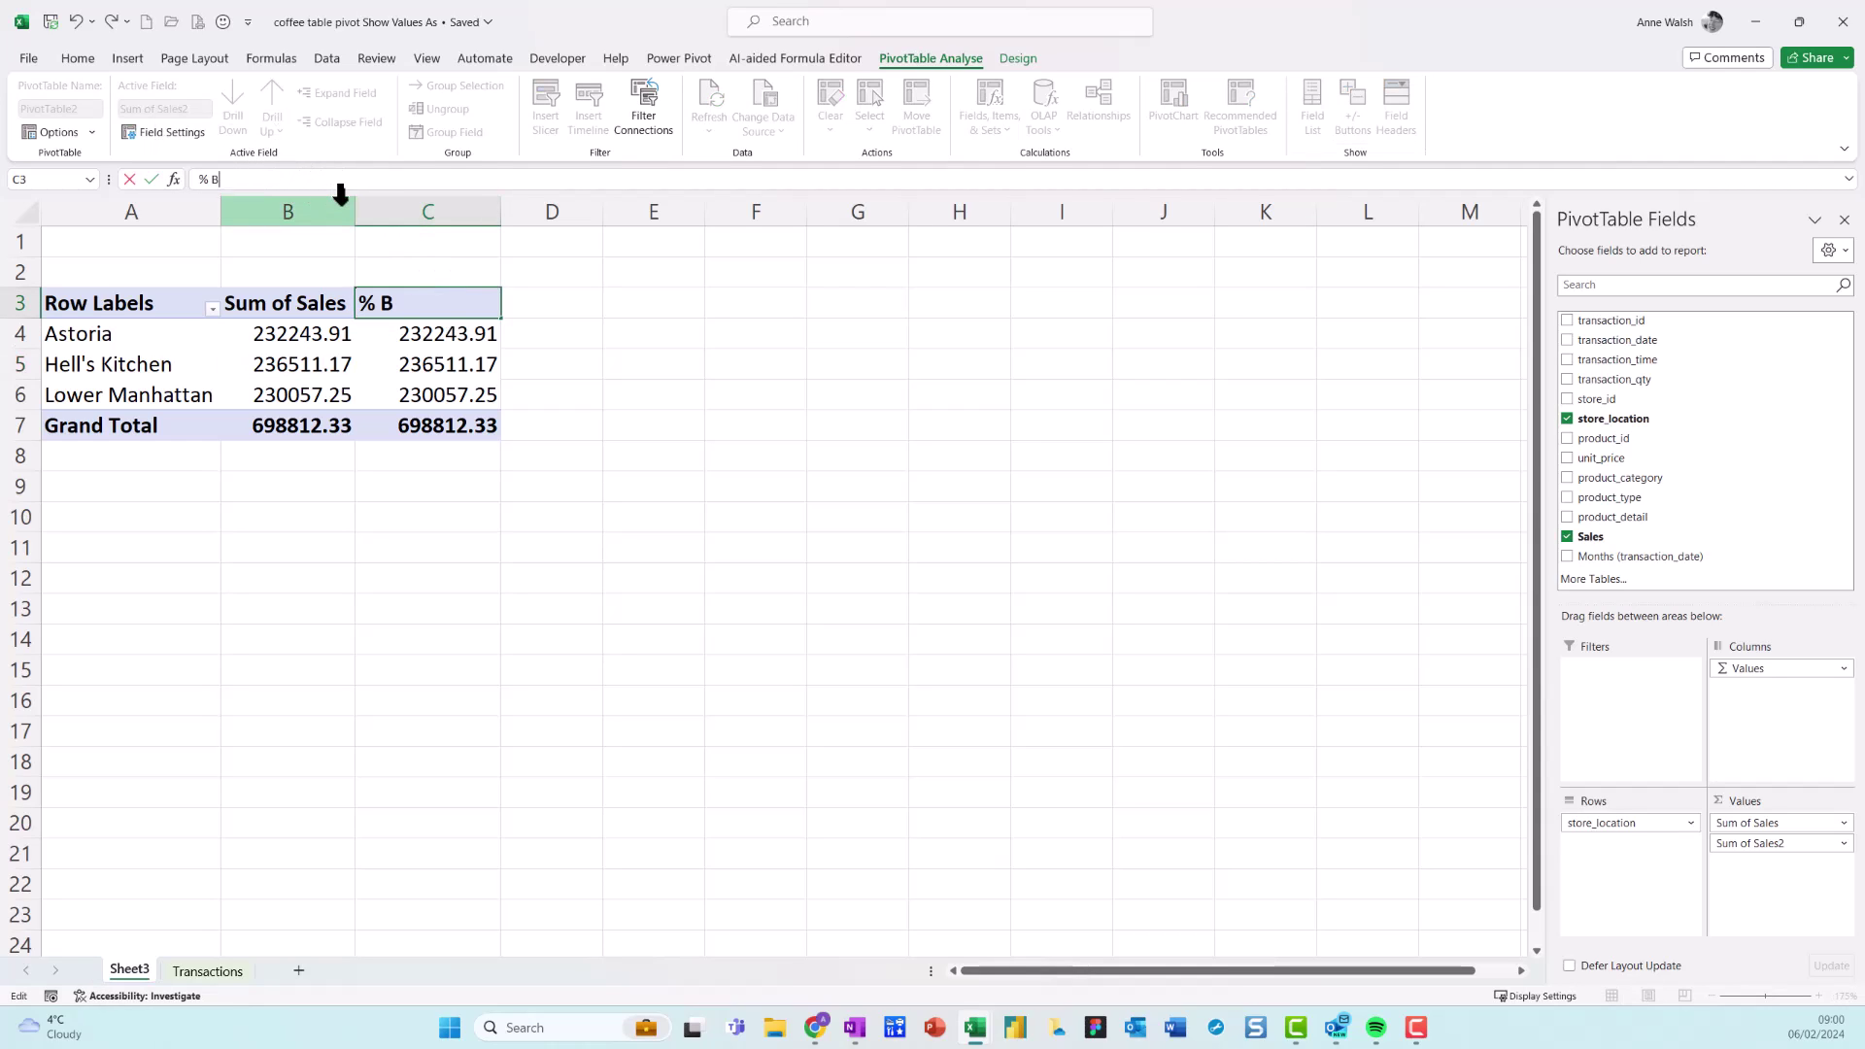
pyautogui.write('reakdown')
pyautogui.press('Return')
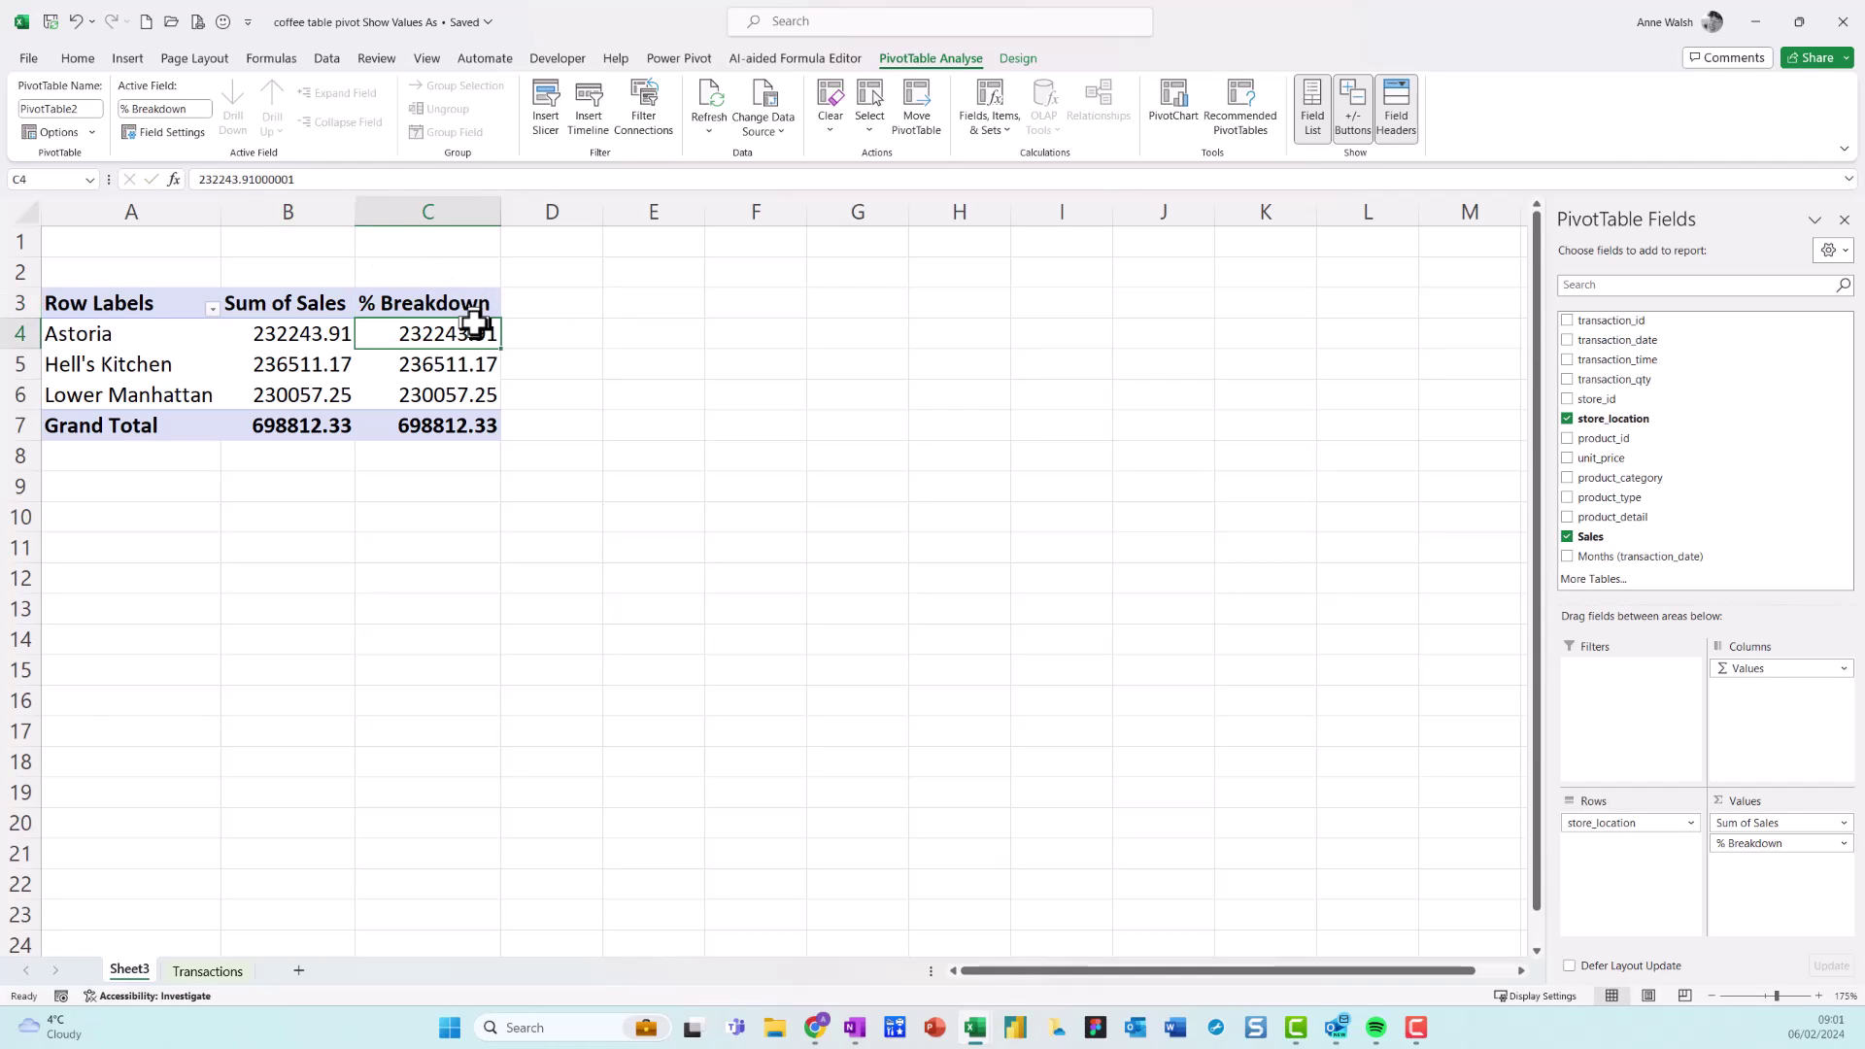
# Show % Breakdown as % of Grand Total: 33.23%, 33.84%, 32.92% across the stores
pyautogui.rightClick(419, 326)
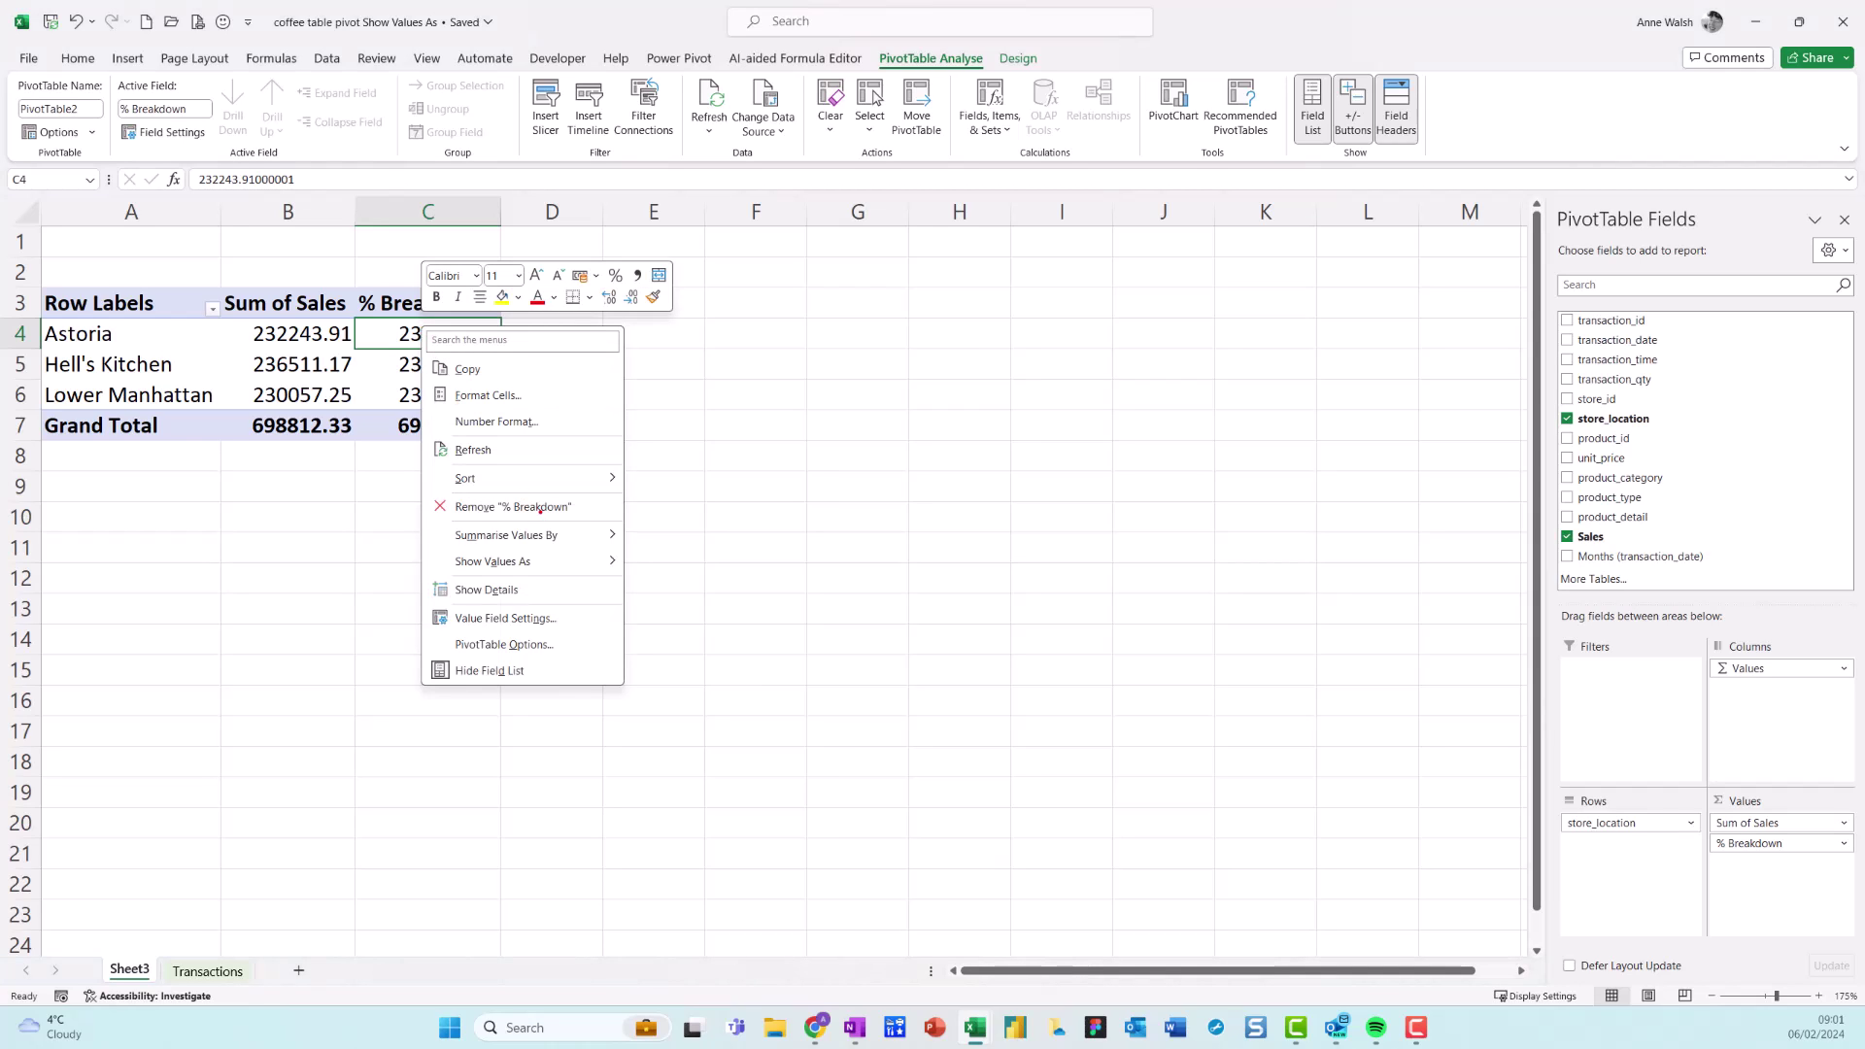
pyautogui.moveTo(523, 544)
pyautogui.mouseDown()
pyautogui.moveTo(442, 586)
pyautogui.moveTo(545, 528)
pyautogui.mouseUp()
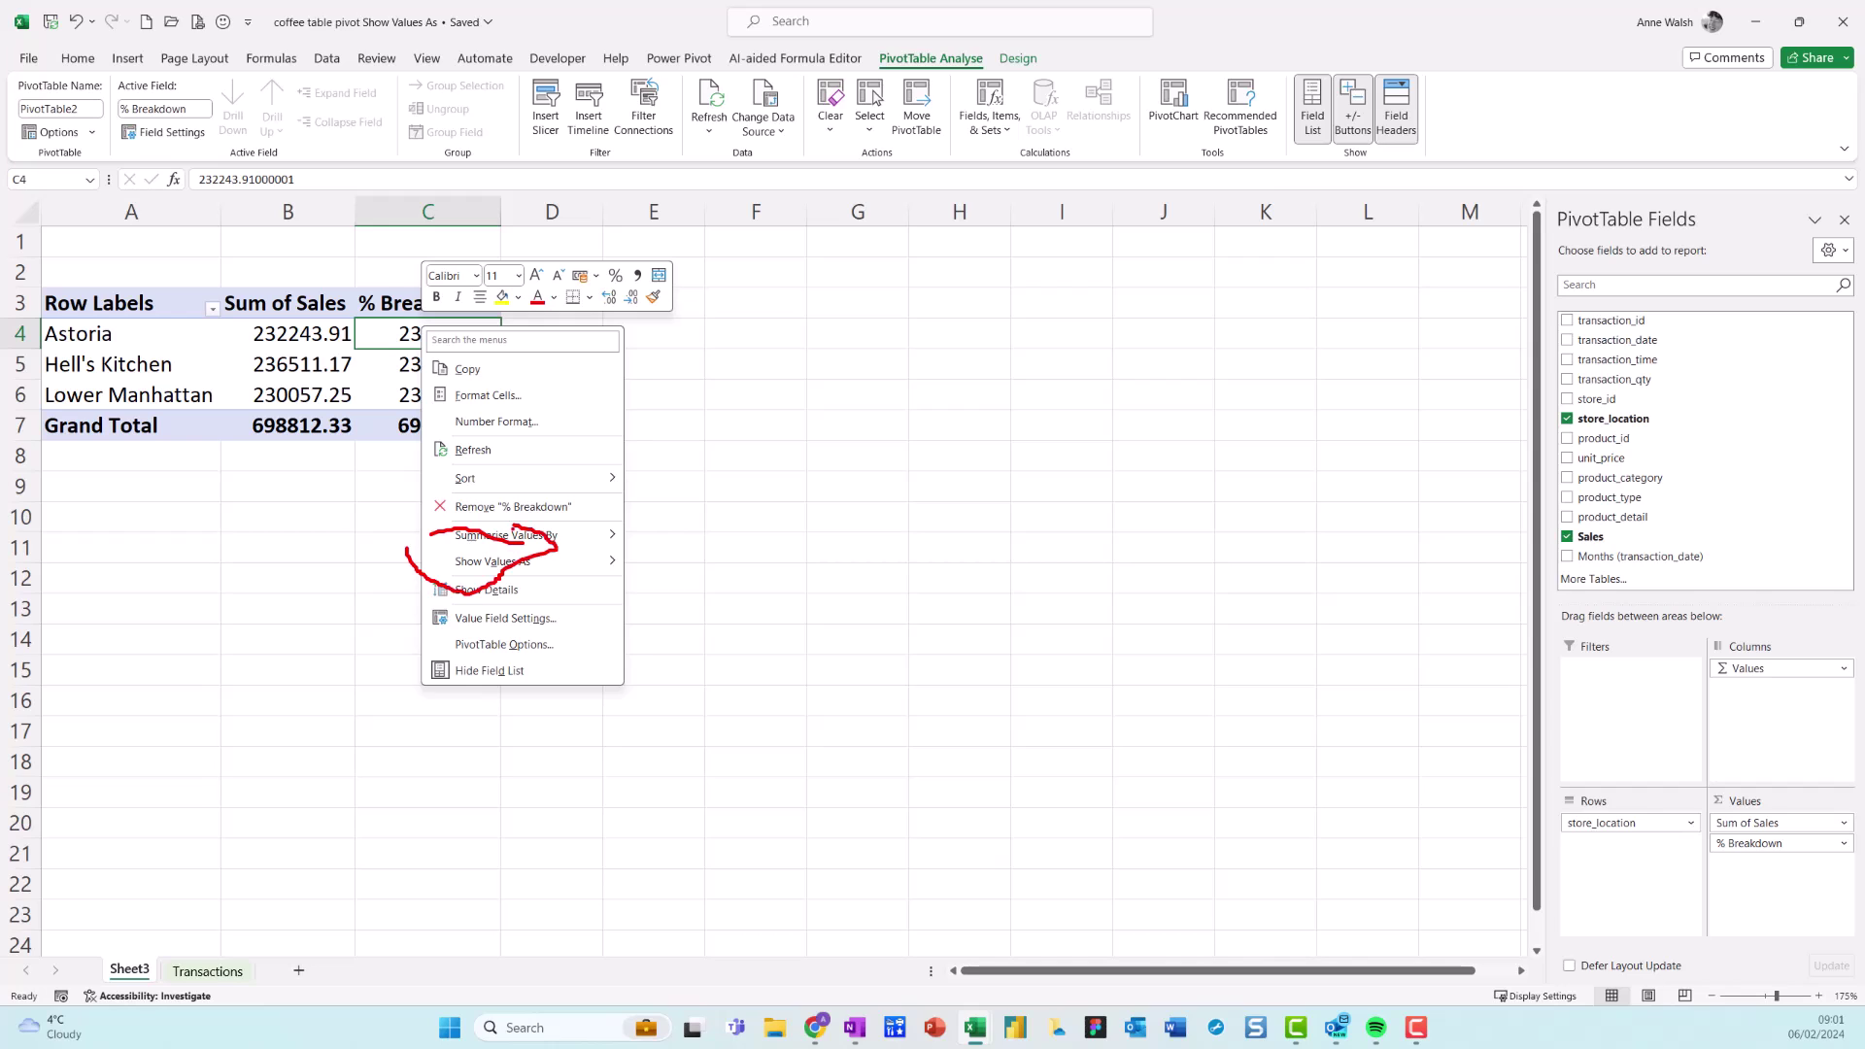
pyautogui.press('Escape')
pyautogui.rightClick(449, 339)
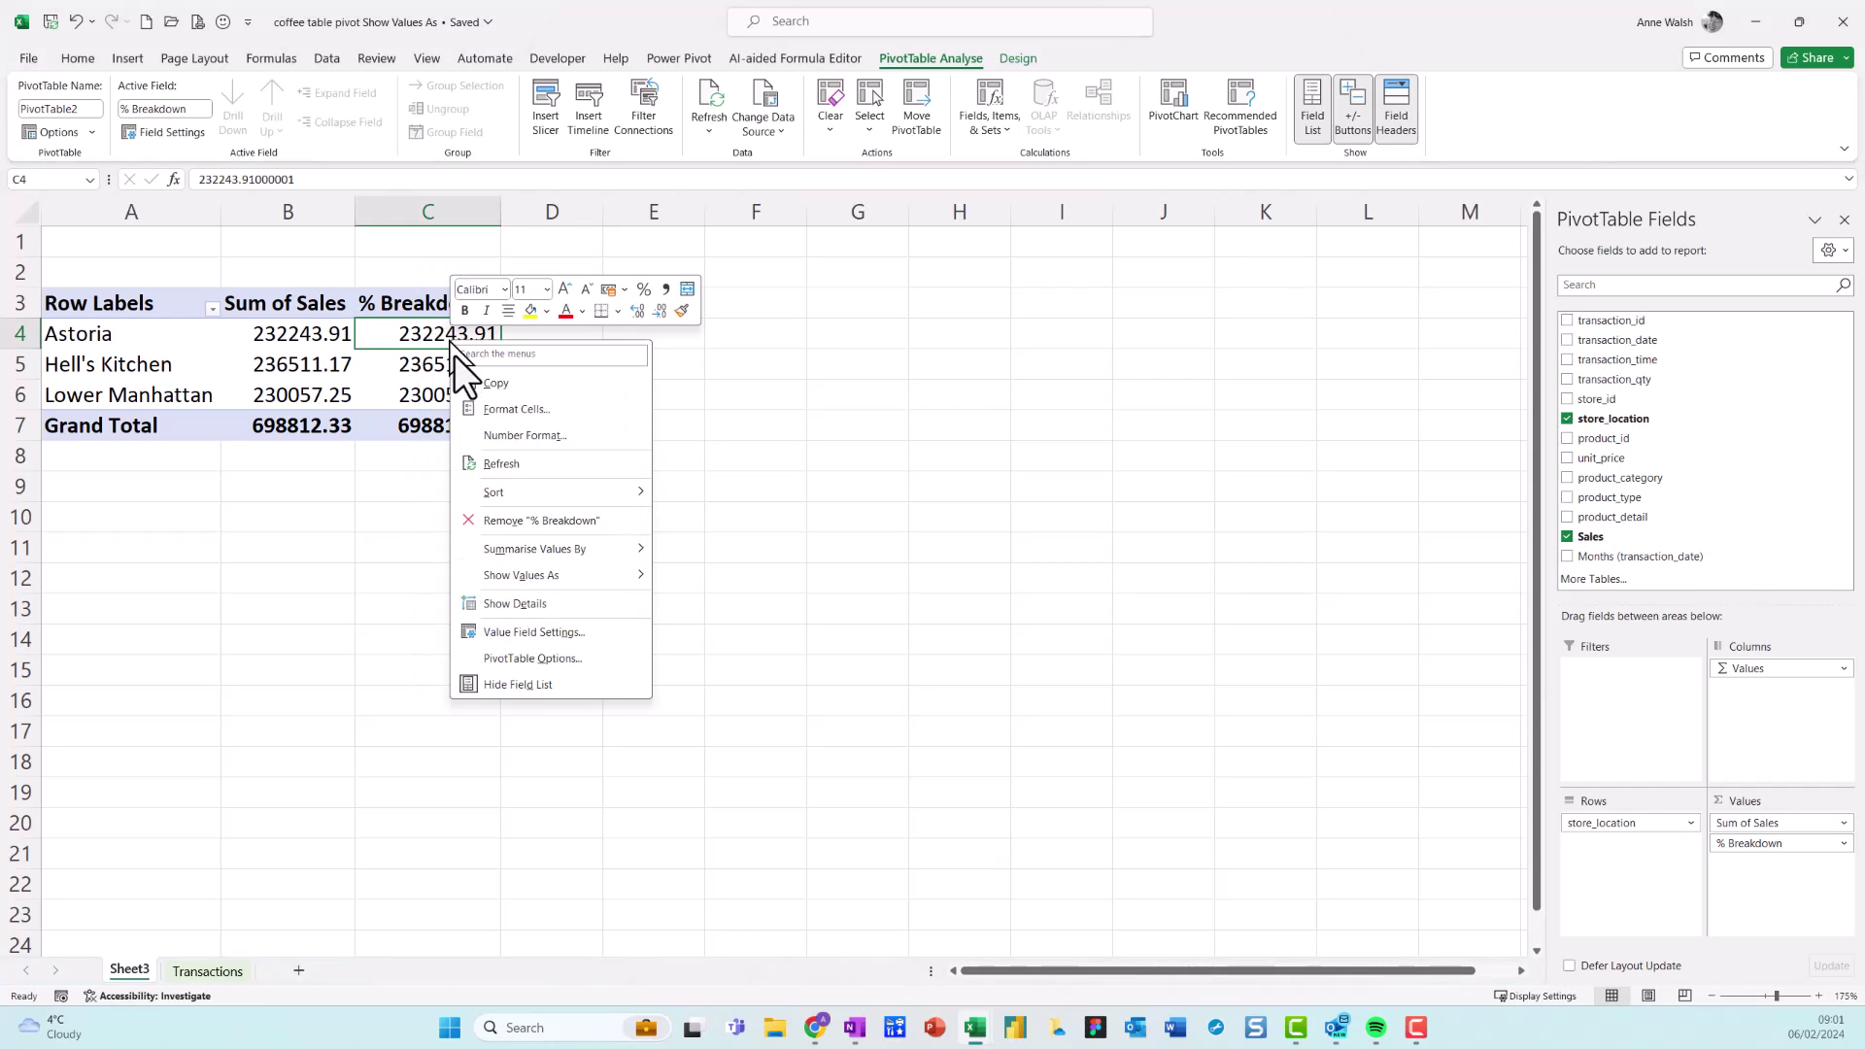
pyautogui.moveTo(511, 573)
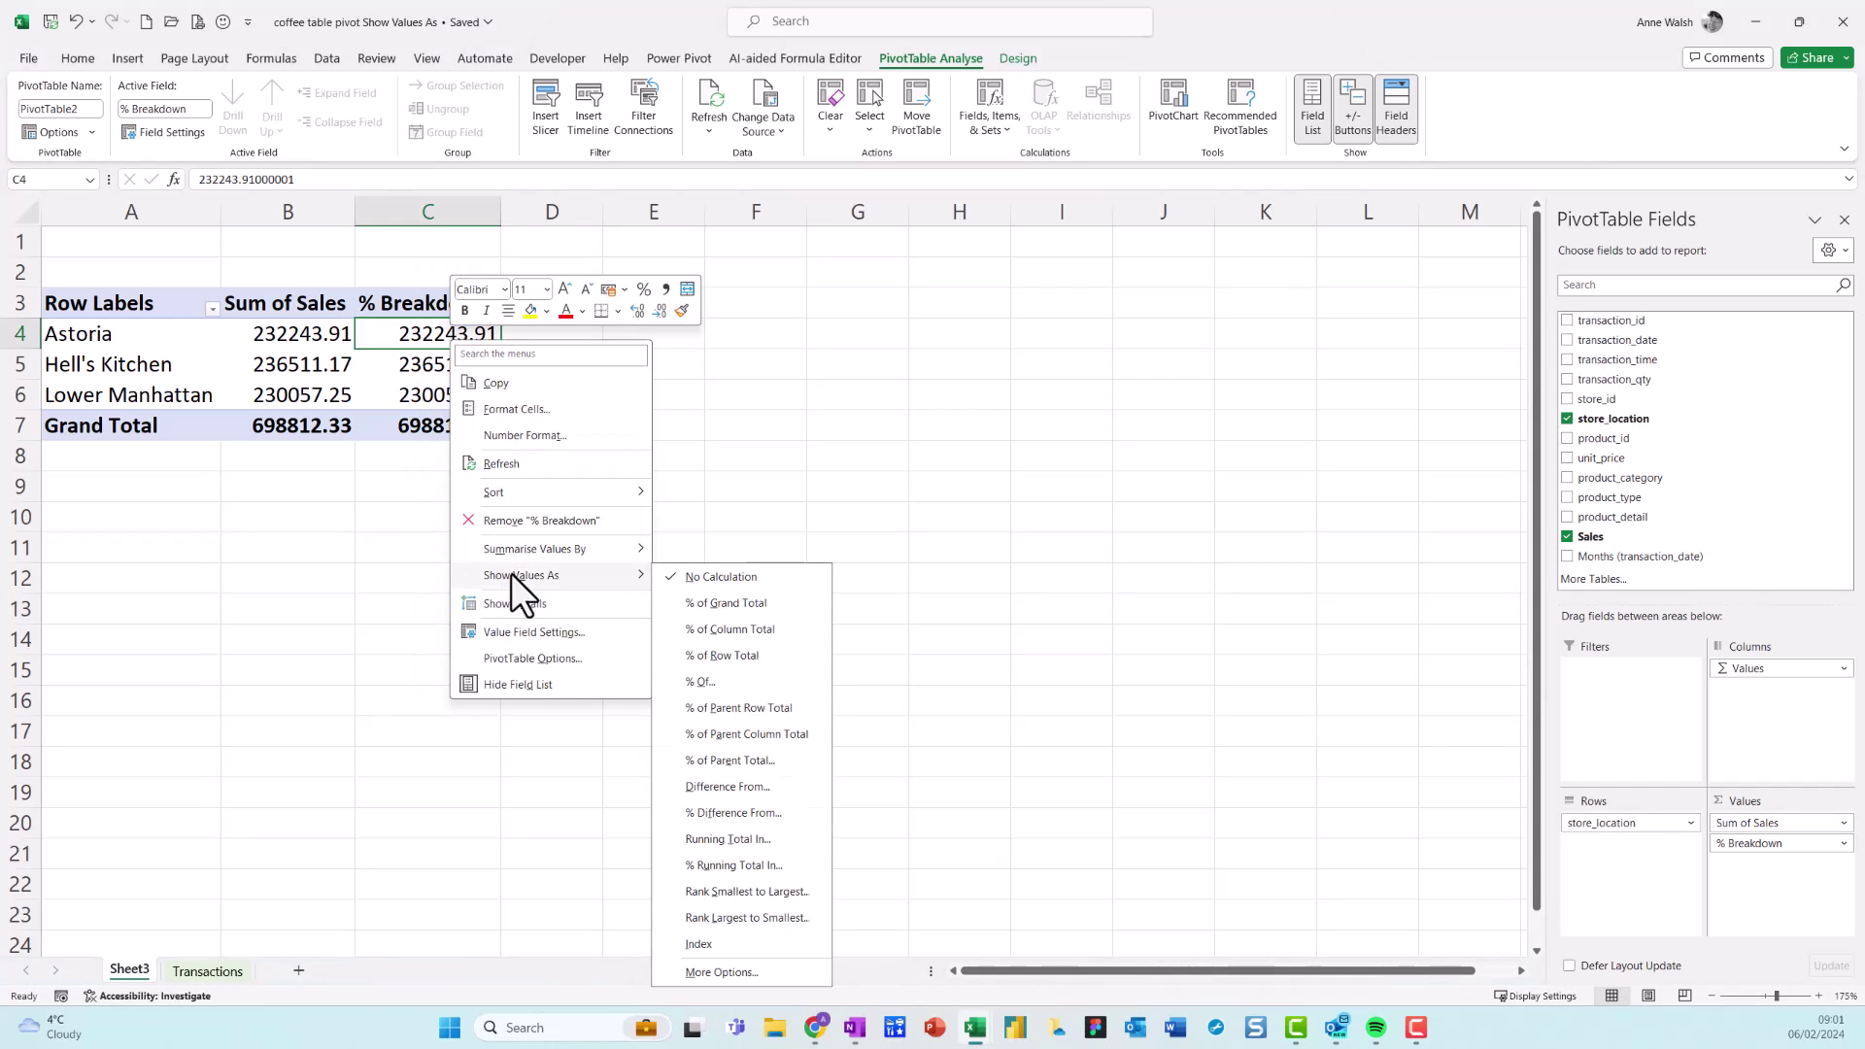
pyautogui.click(735, 604)
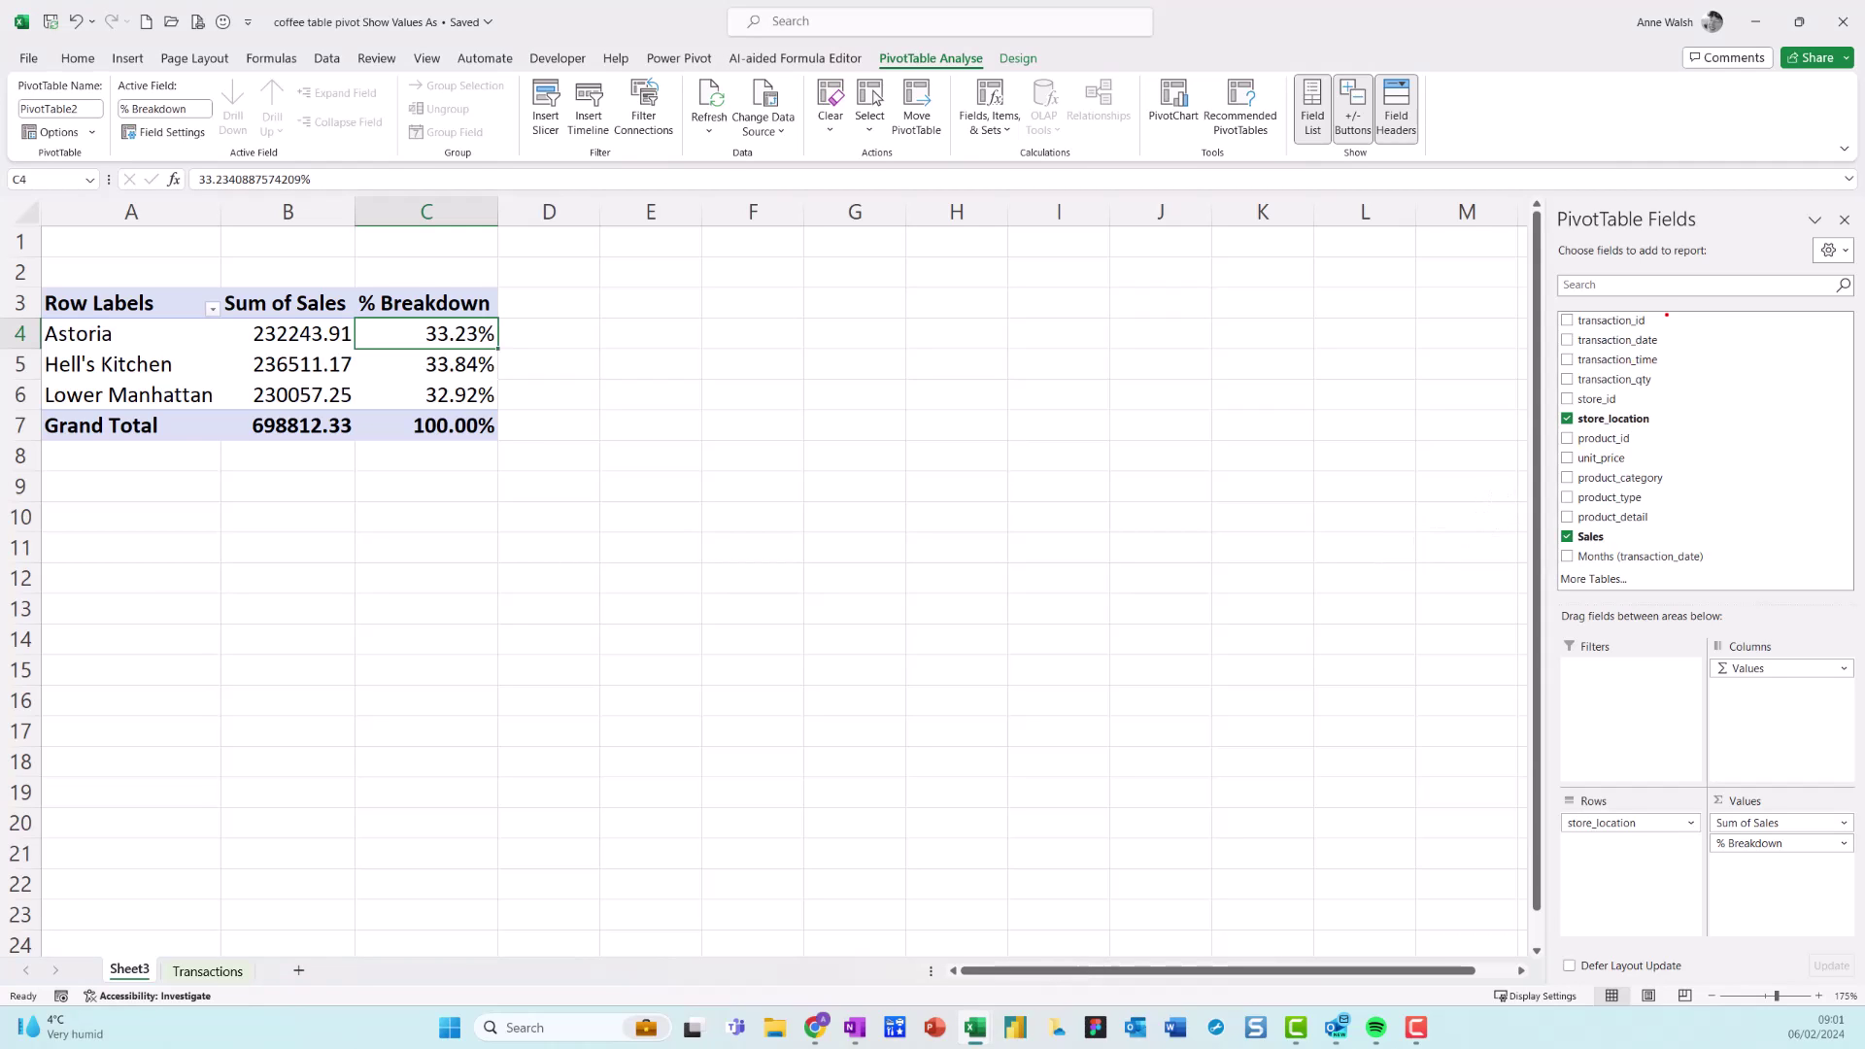
# Remove transaction_date and Σ Values from Columns, leaving Months Jan–Jun against the three stores
pyautogui.moveTo(1667, 313)
pyautogui.mouseDown()
pyautogui.moveTo(1689, 398)
pyautogui.moveTo(1678, 313)
pyautogui.moveTo(1657, 375)
pyautogui.moveTo(1778, 731)
pyautogui.moveTo(1715, 718)
pyautogui.moveTo(1817, 632)
pyautogui.moveTo(1768, 633)
pyautogui.mouseUp()
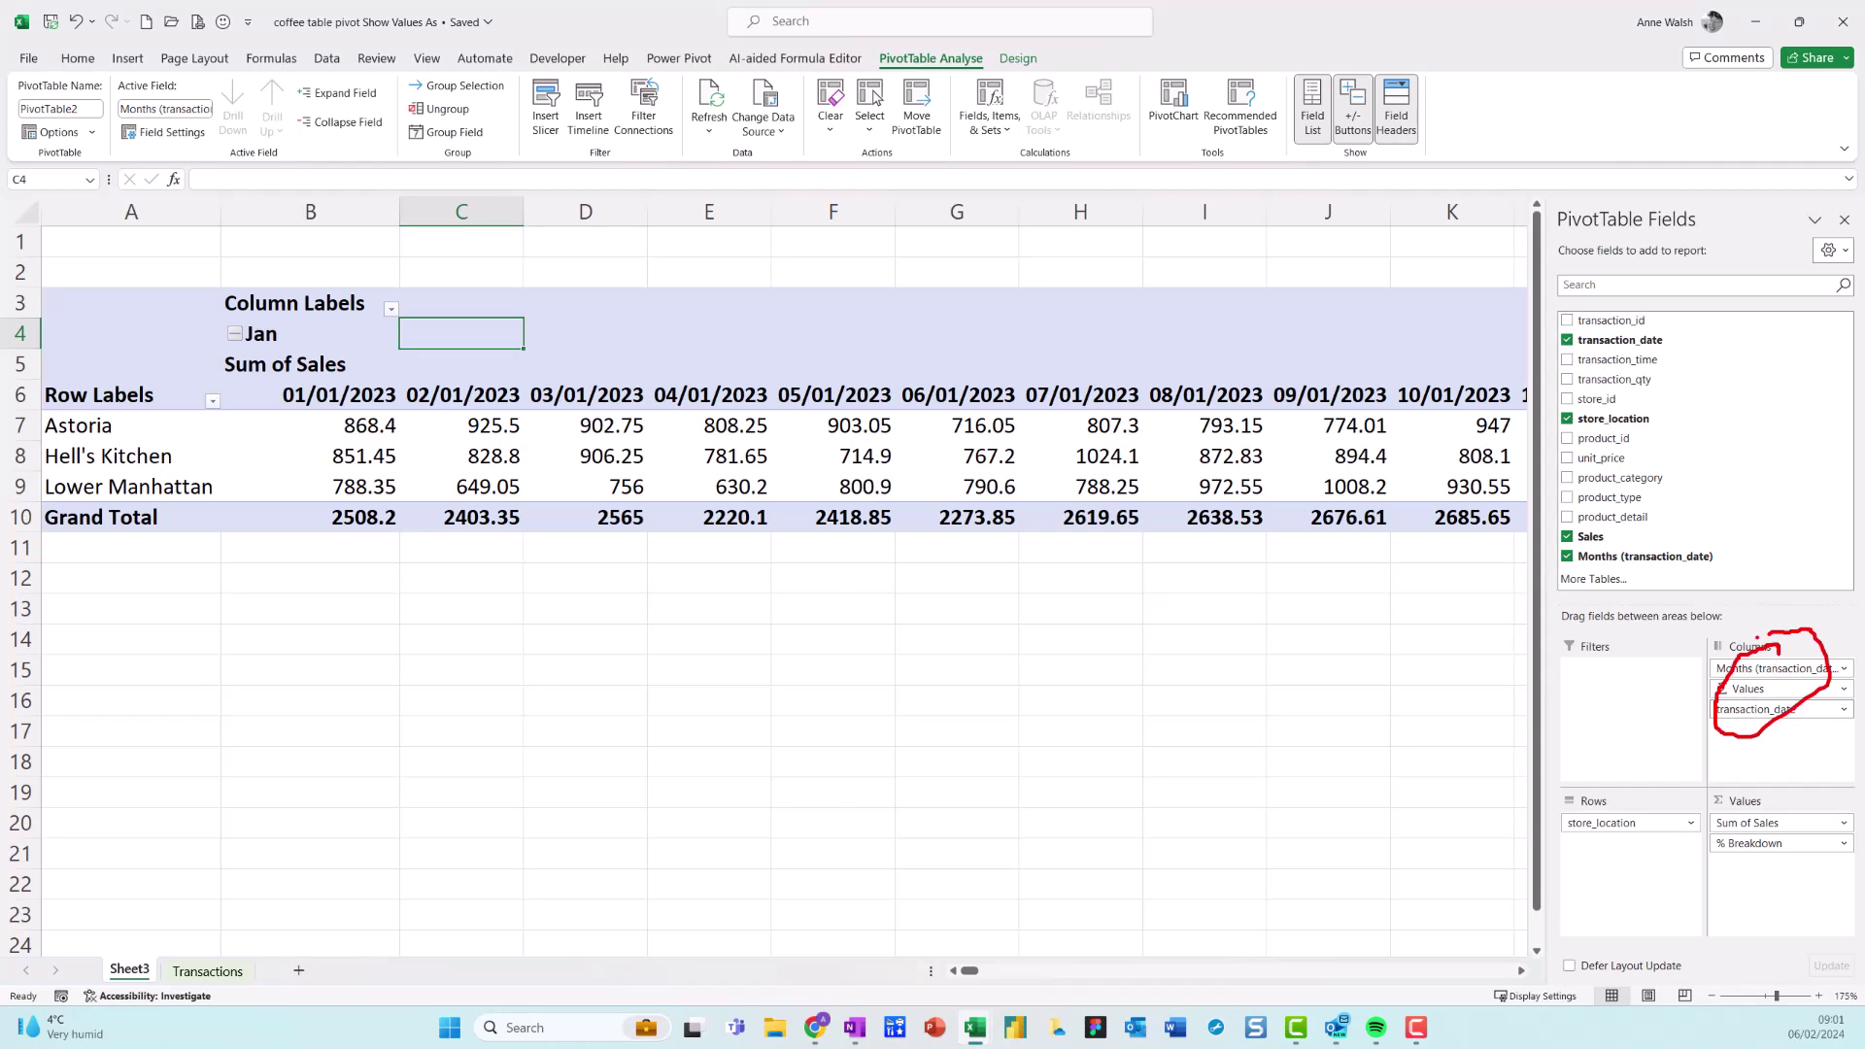
pyautogui.press('Escape')
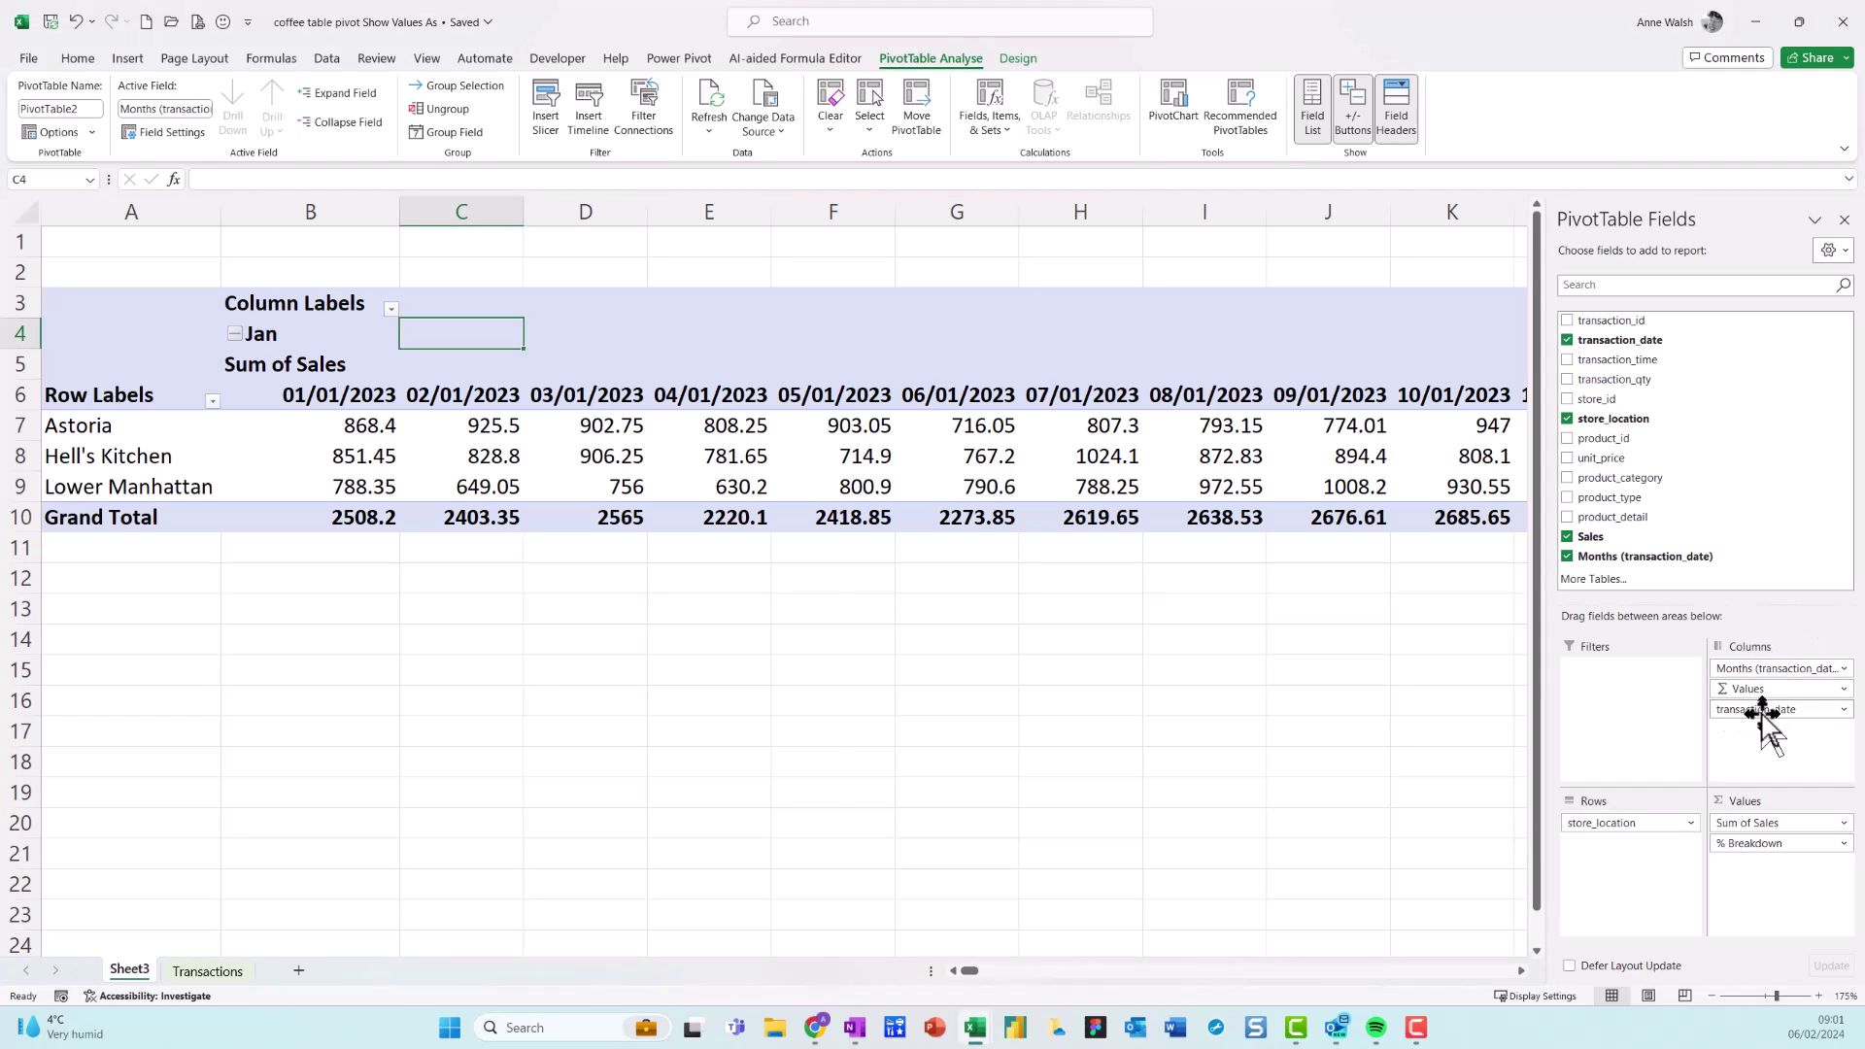
pyautogui.moveTo(1764, 719); pyautogui.dragTo(1801, 568)
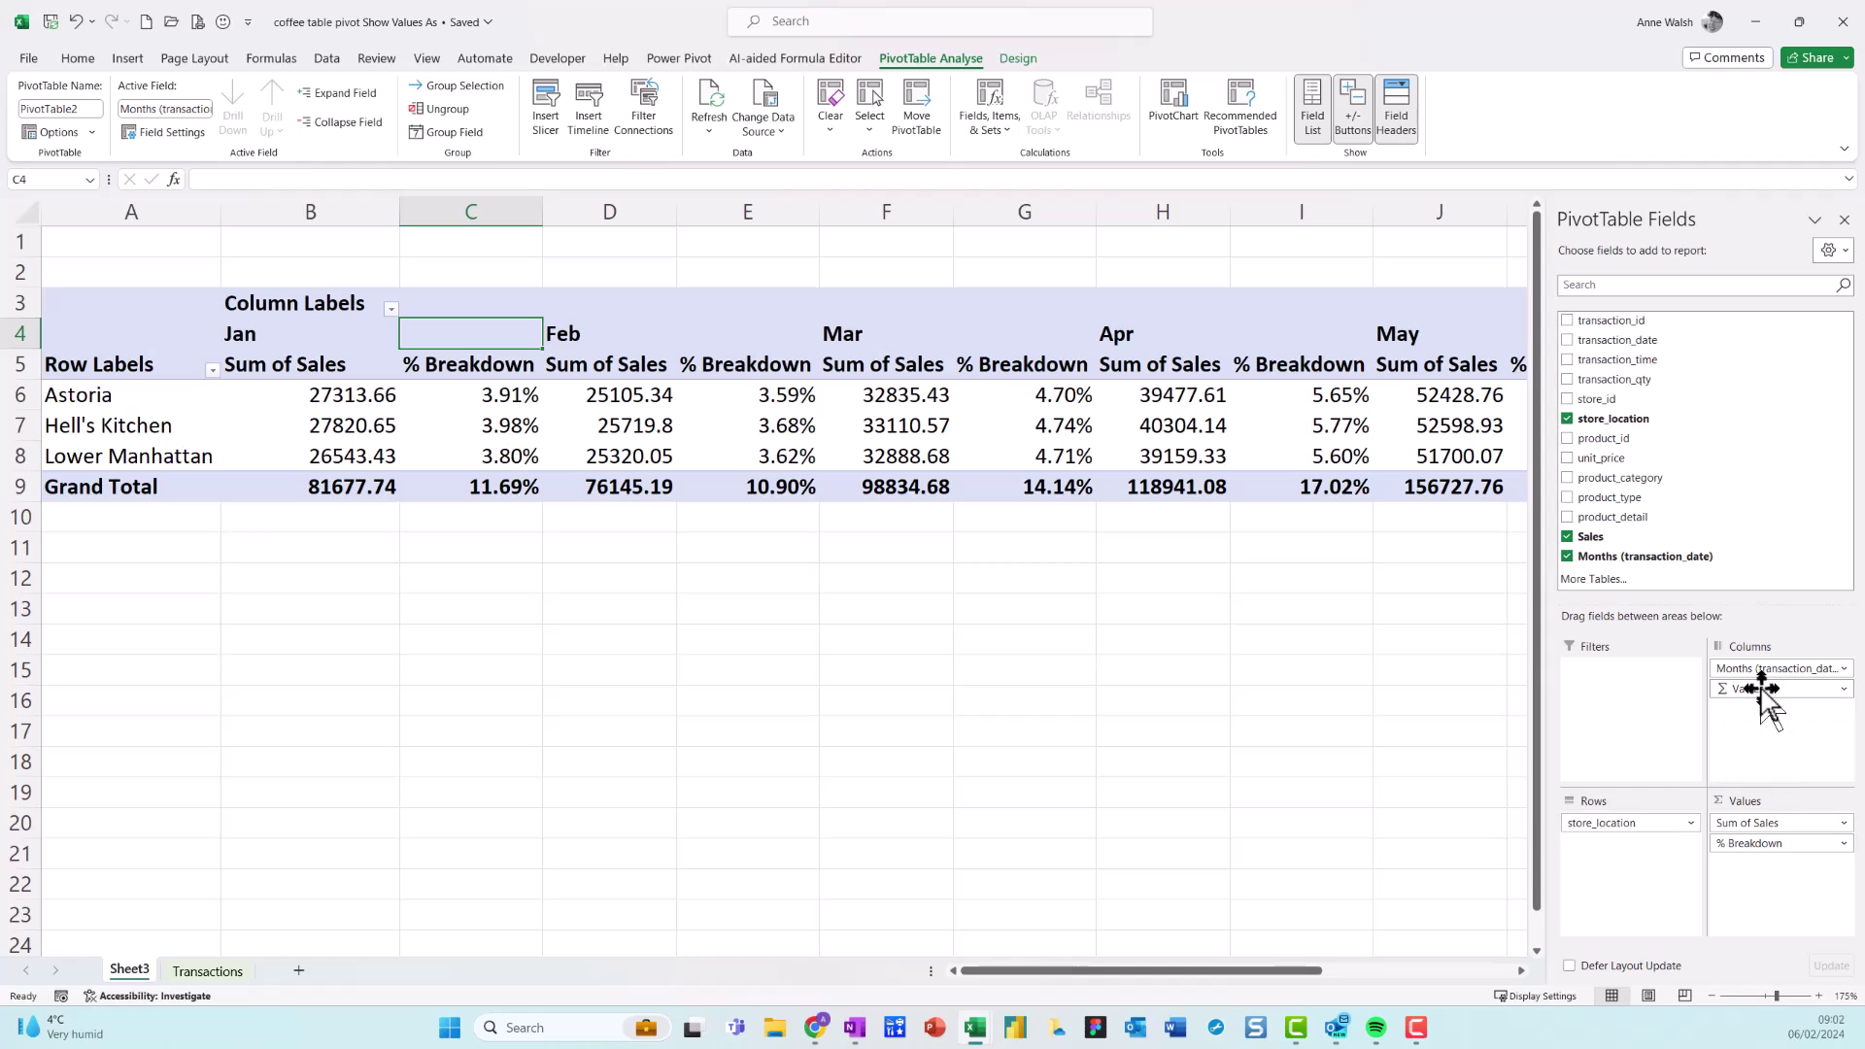
pyautogui.moveTo(1761, 689); pyautogui.dragTo(1765, 566)
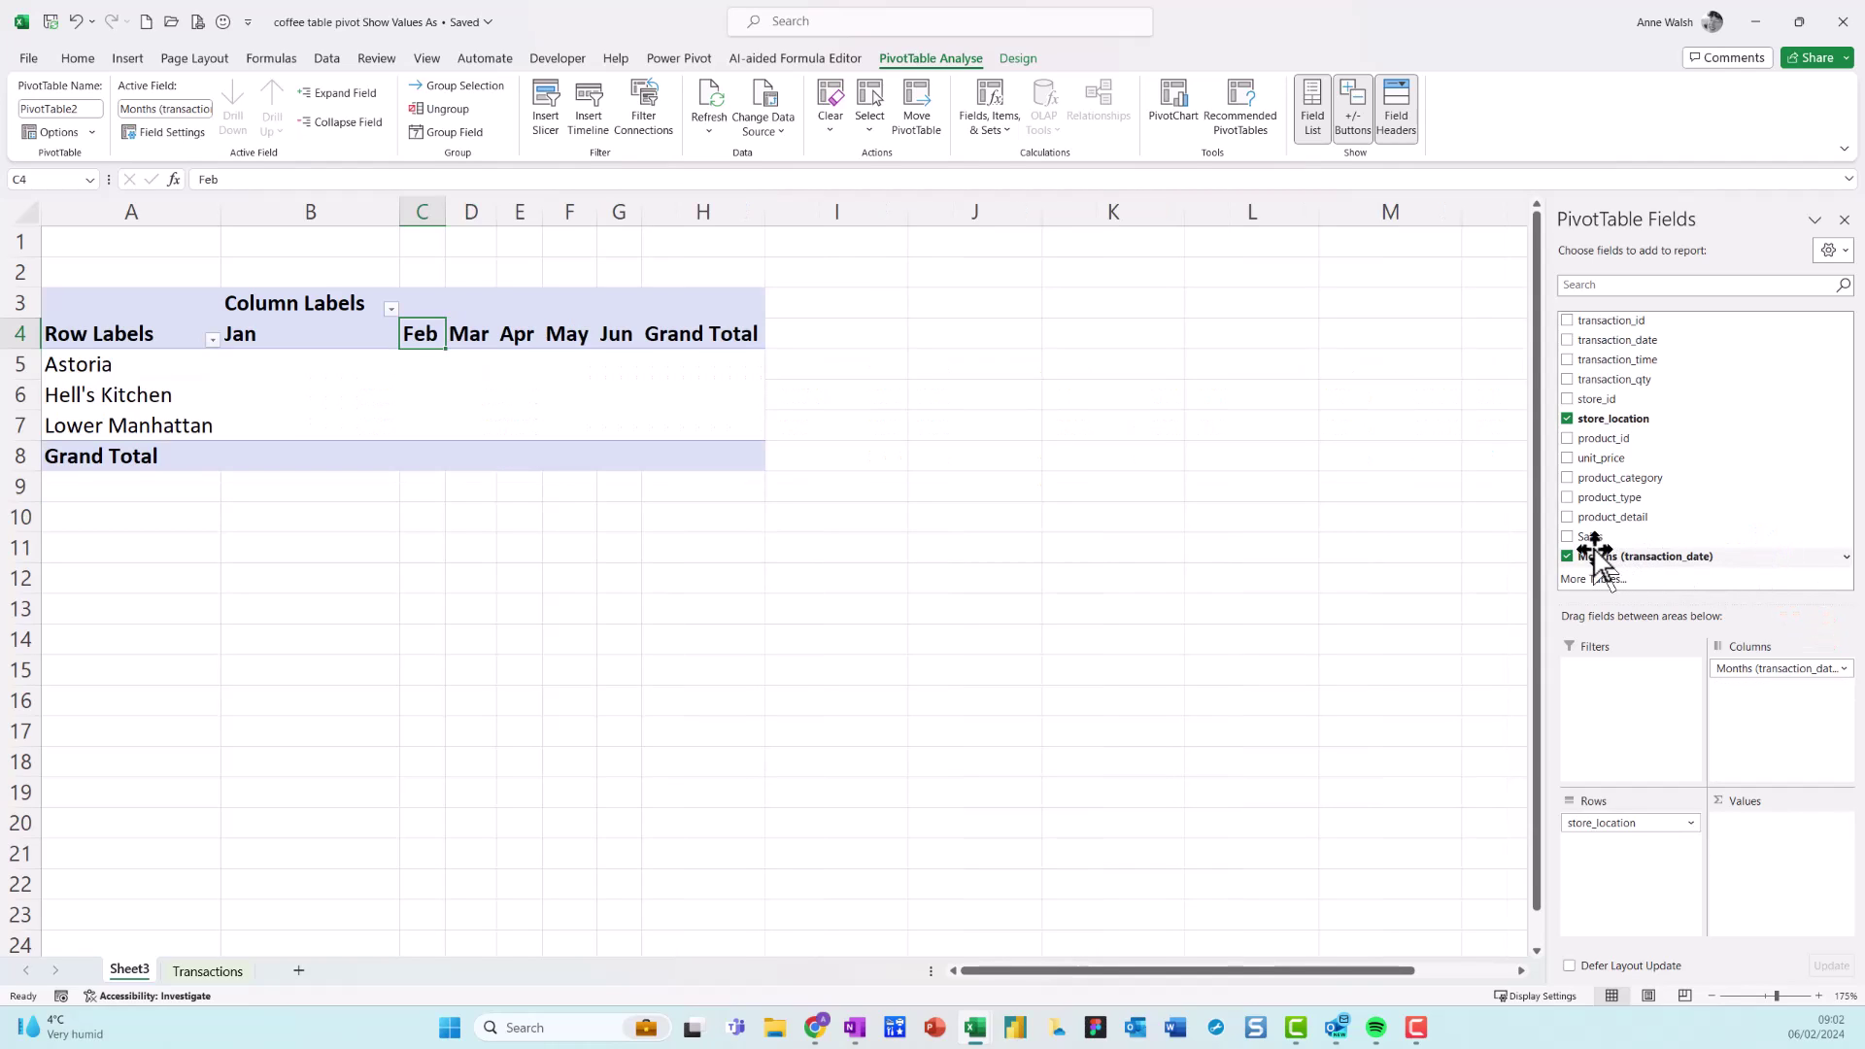
# Add Sales back to Values and display it as % of Grand Total per store and month
pyautogui.moveTo(1591, 539); pyautogui.dragTo(1724, 831)
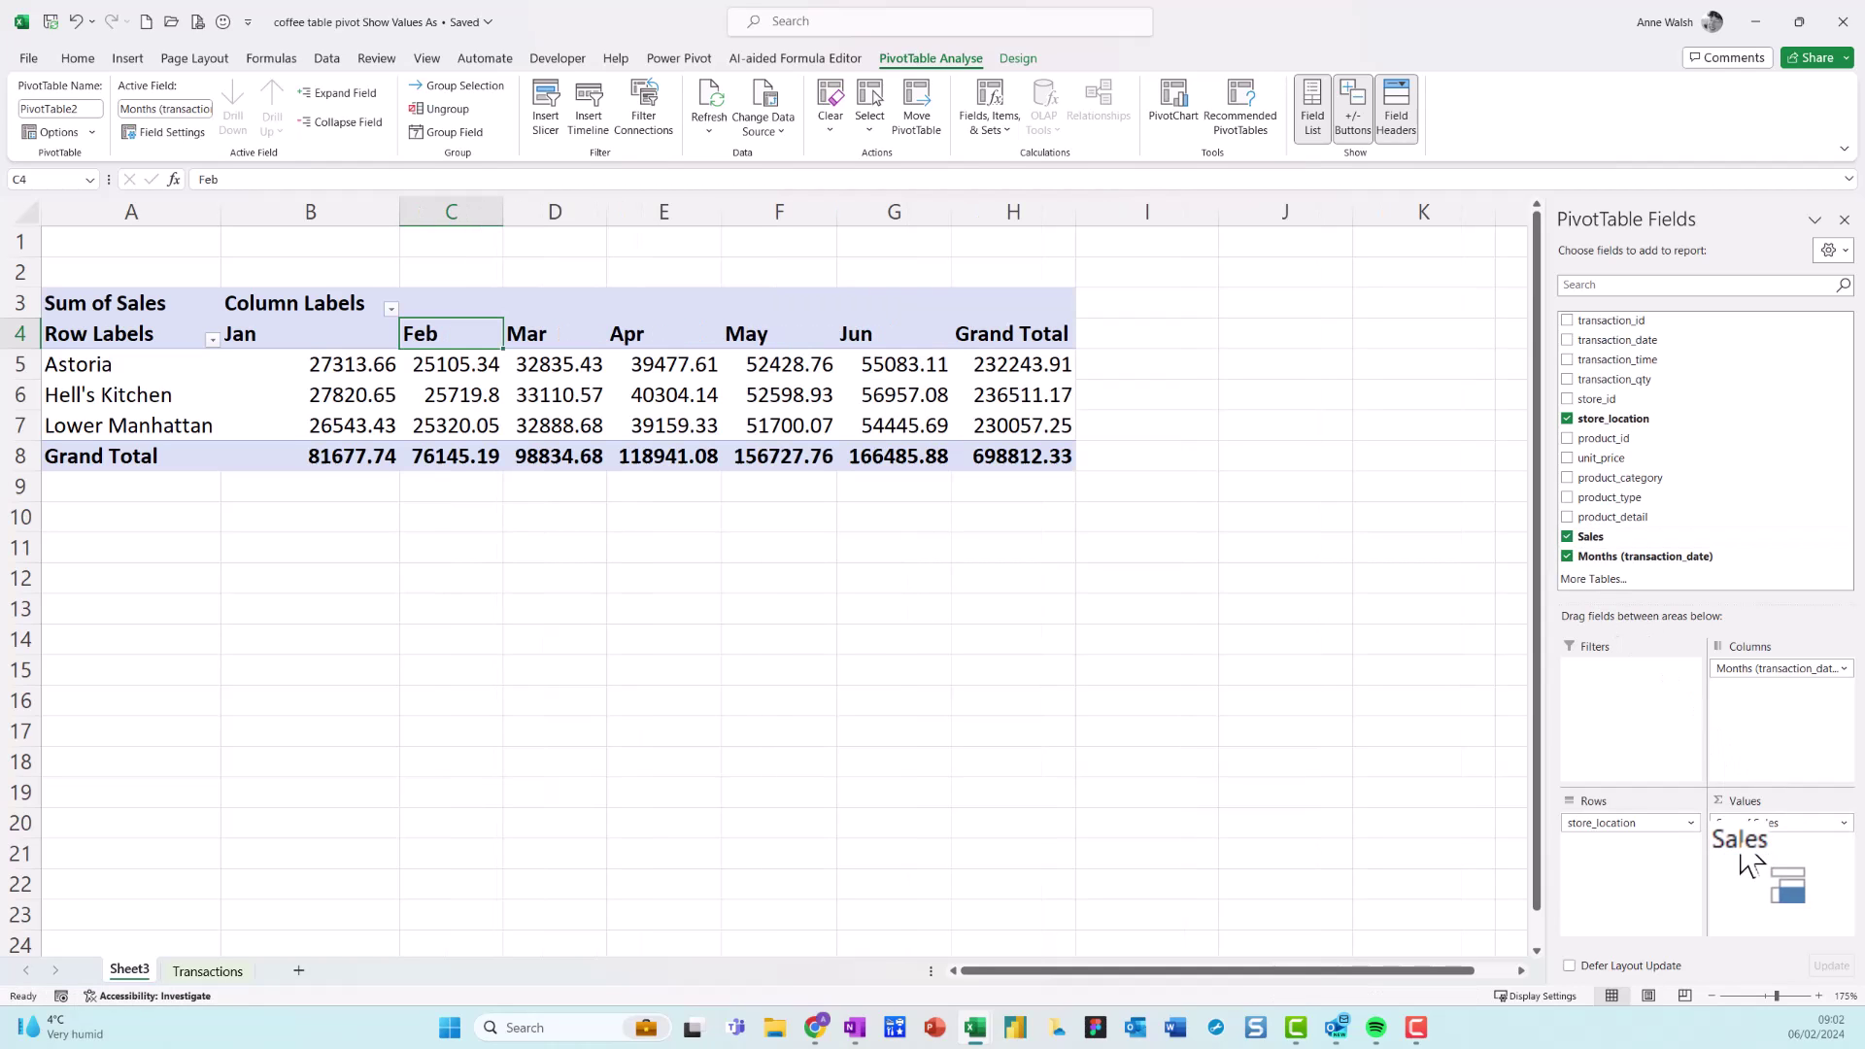
pyautogui.rightClick(350, 387)
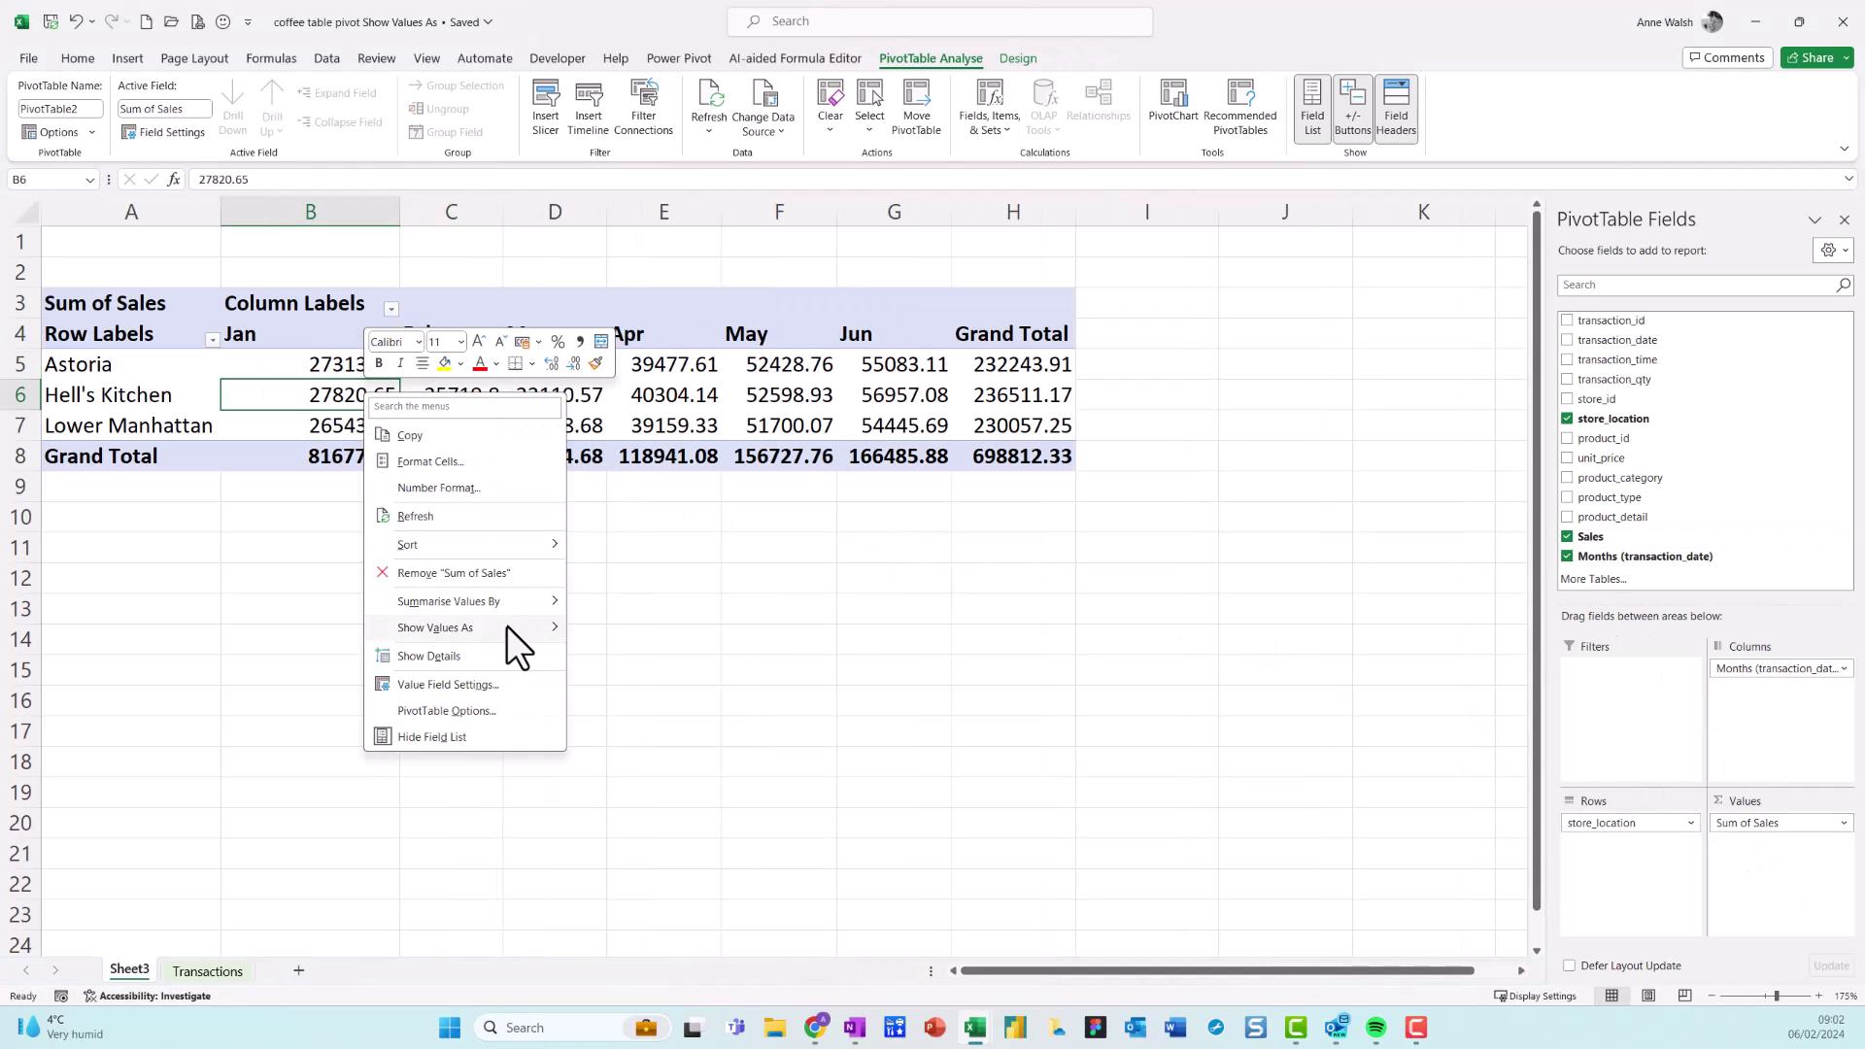
pyautogui.moveTo(506, 627)
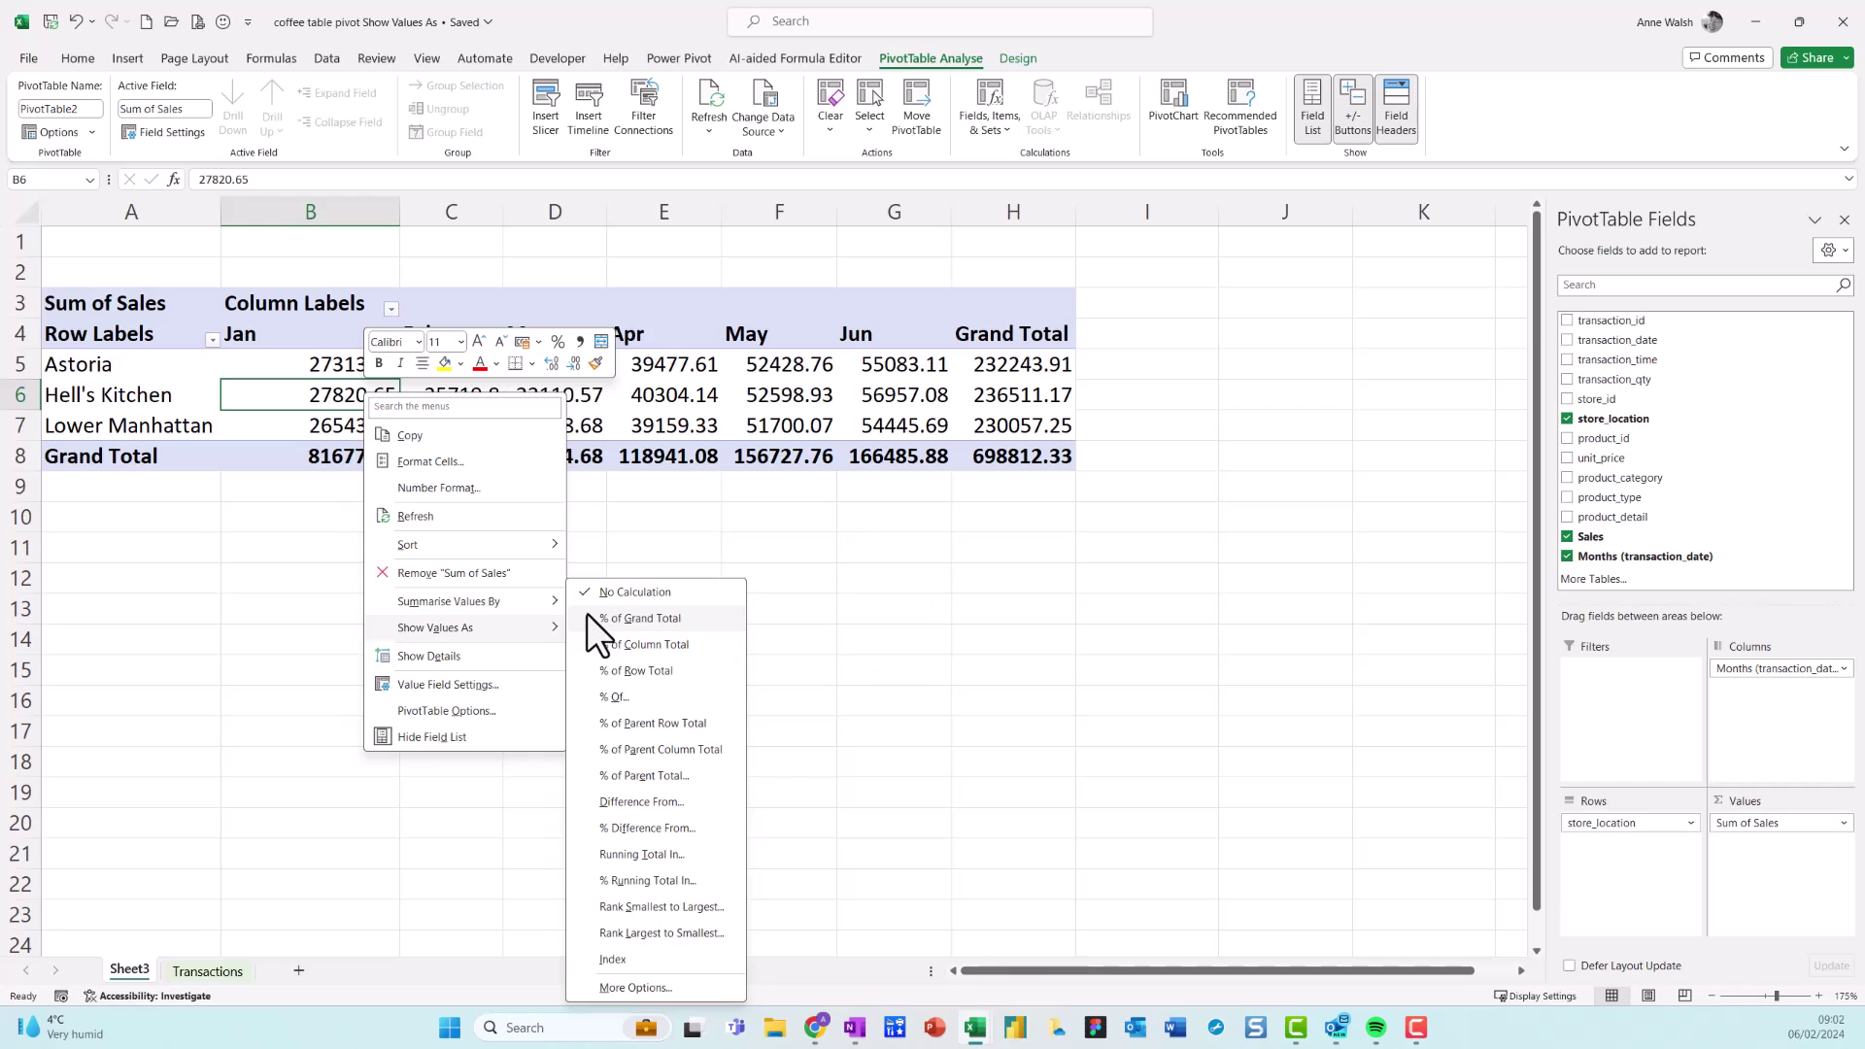
pyautogui.moveTo(700, 599)
pyautogui.mouseDown()
pyautogui.moveTo(657, 597)
pyautogui.moveTo(716, 609)
pyautogui.moveTo(636, 663)
pyautogui.moveTo(678, 601)
pyautogui.moveTo(616, 686)
pyautogui.moveTo(661, 643)
pyautogui.mouseUp()
pyautogui.press('Escape')
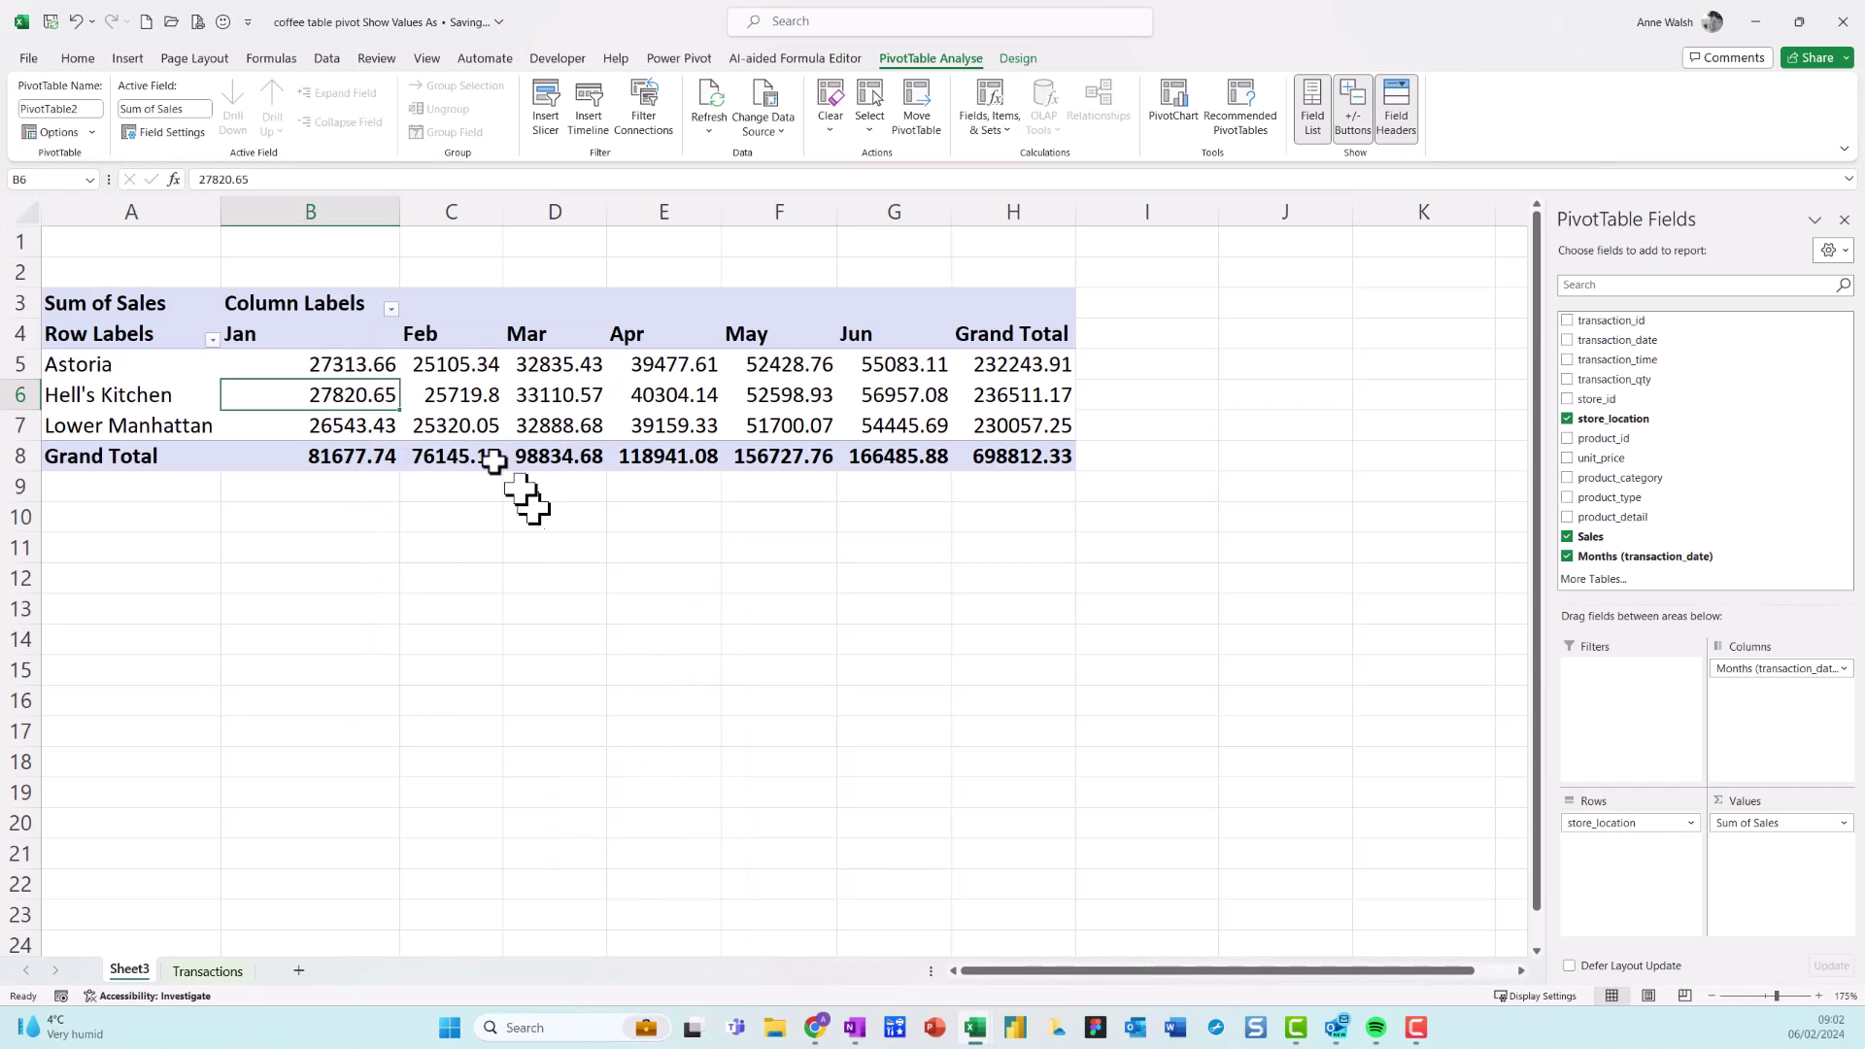
pyautogui.rightClick(353, 397)
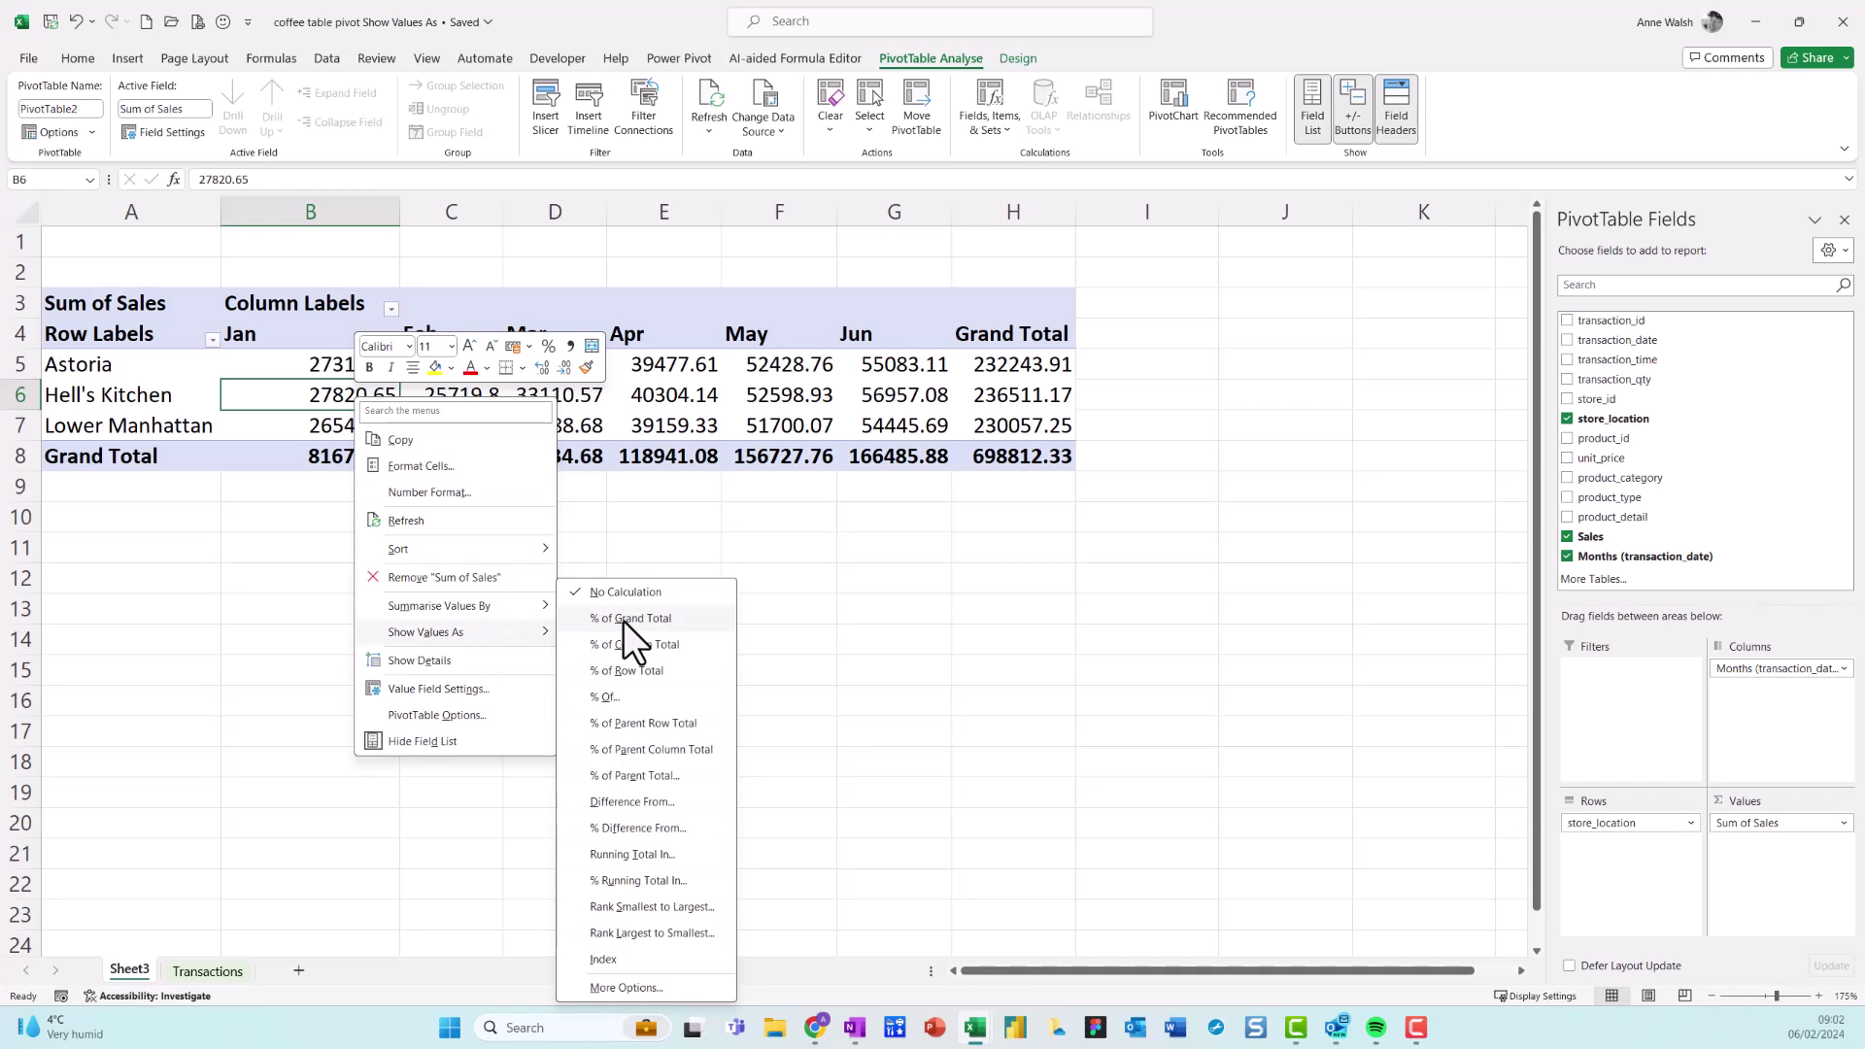
pyautogui.click(621, 618)
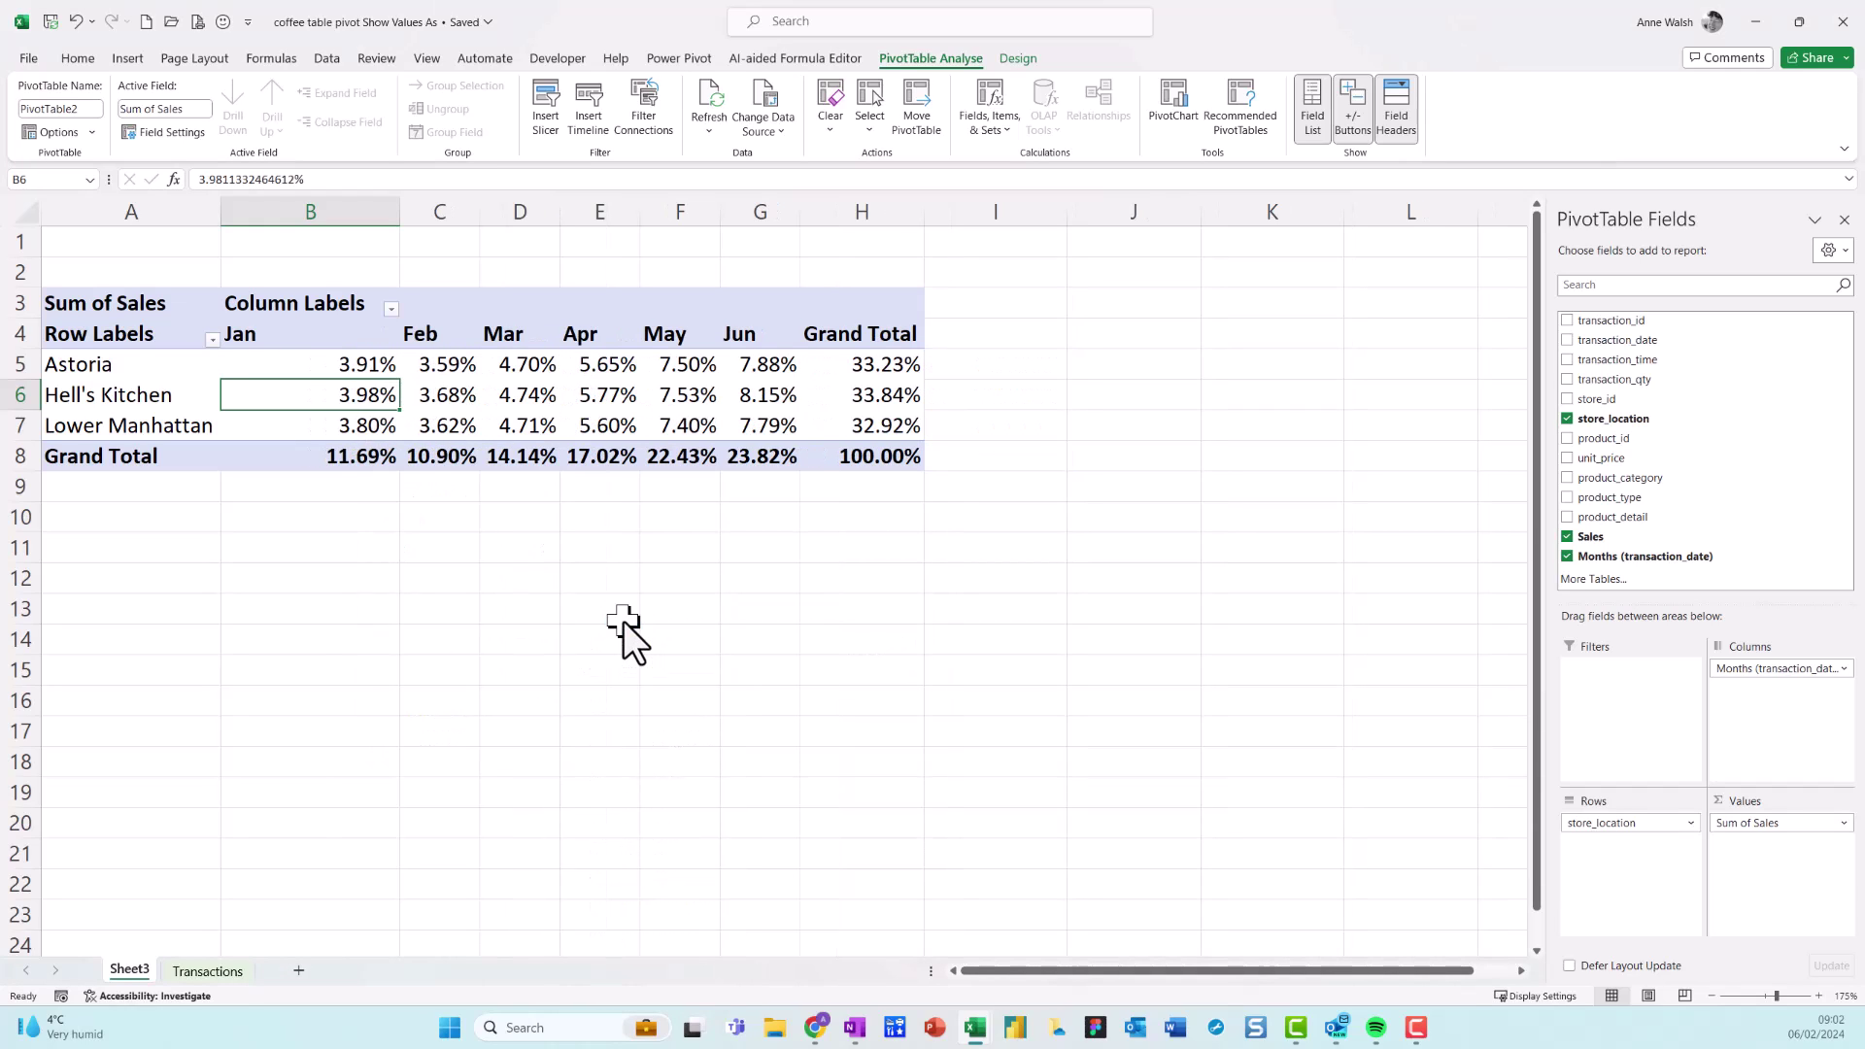
pyautogui.moveTo(393, 407)
pyautogui.moveTo(342, 370)
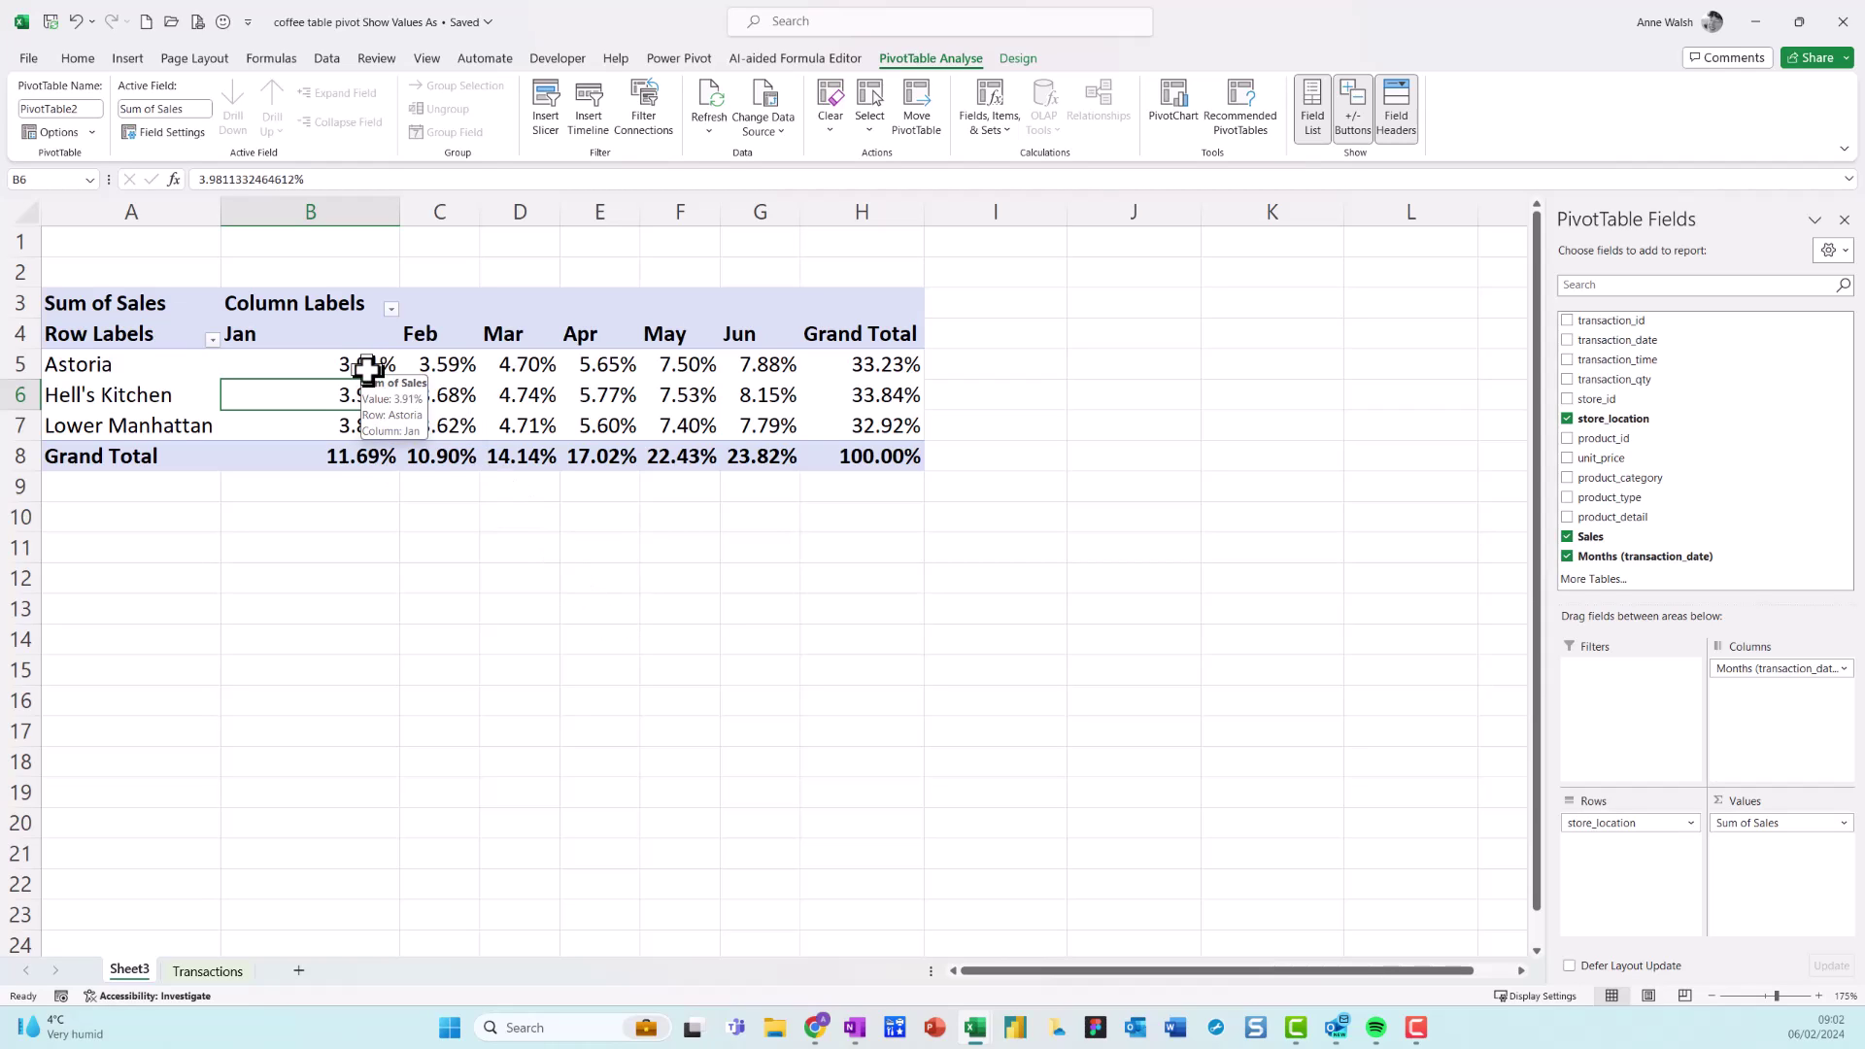
pyautogui.click(286, 367)
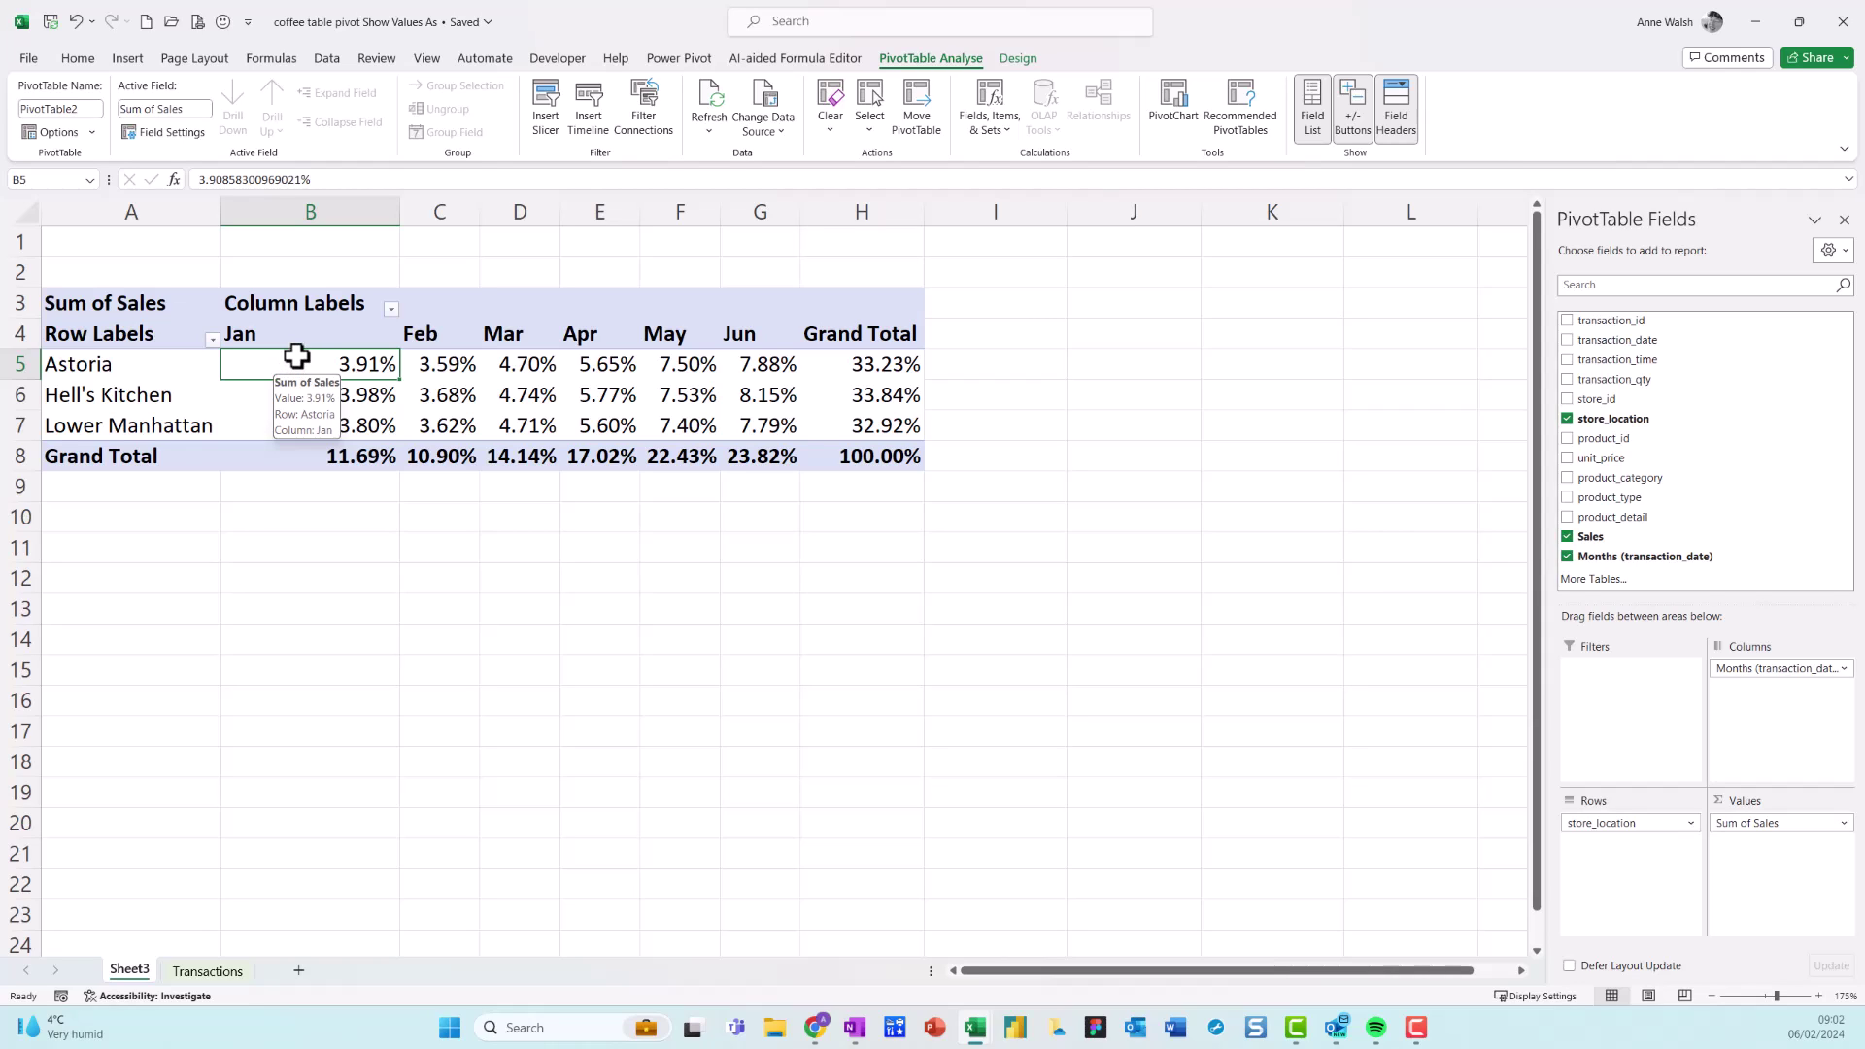
pyautogui.moveTo(359, 348)
pyautogui.mouseDown()
pyautogui.moveTo(318, 340)
pyautogui.moveTo(345, 403)
pyautogui.moveTo(374, 340)
pyautogui.mouseUp()
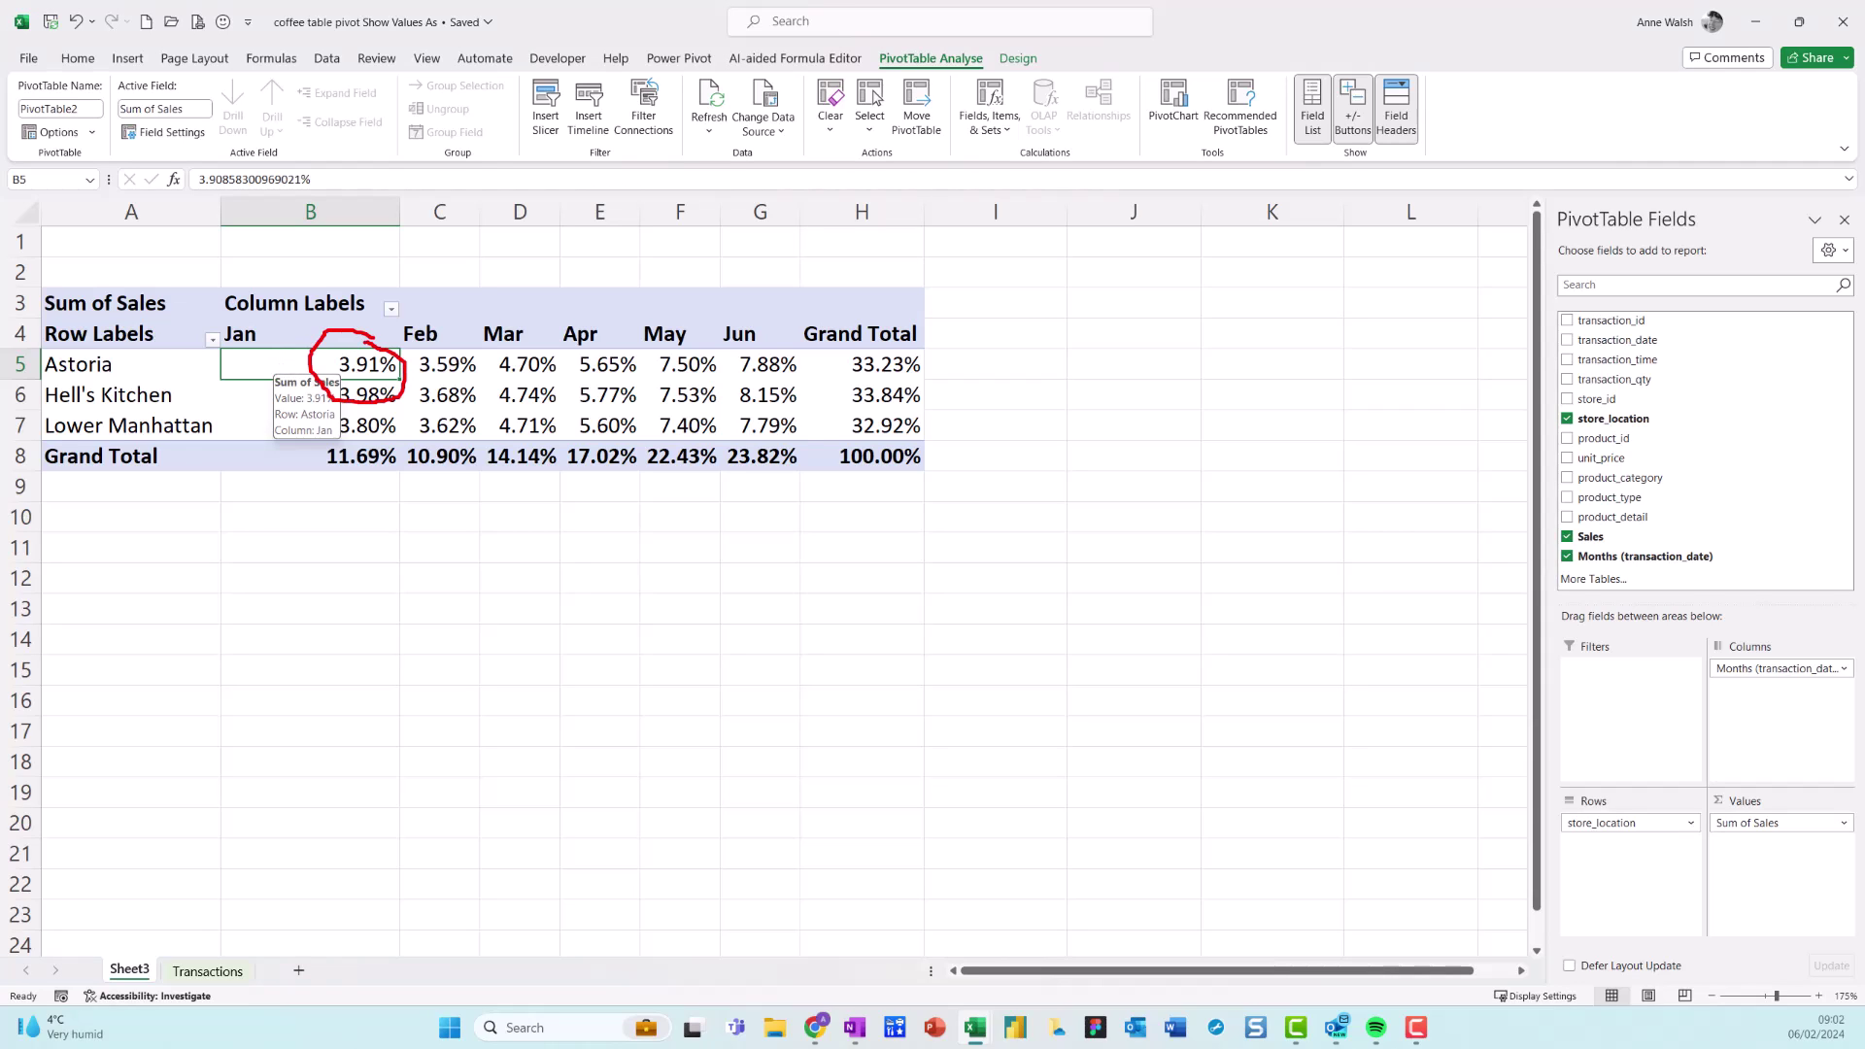
pyautogui.press('Escape')
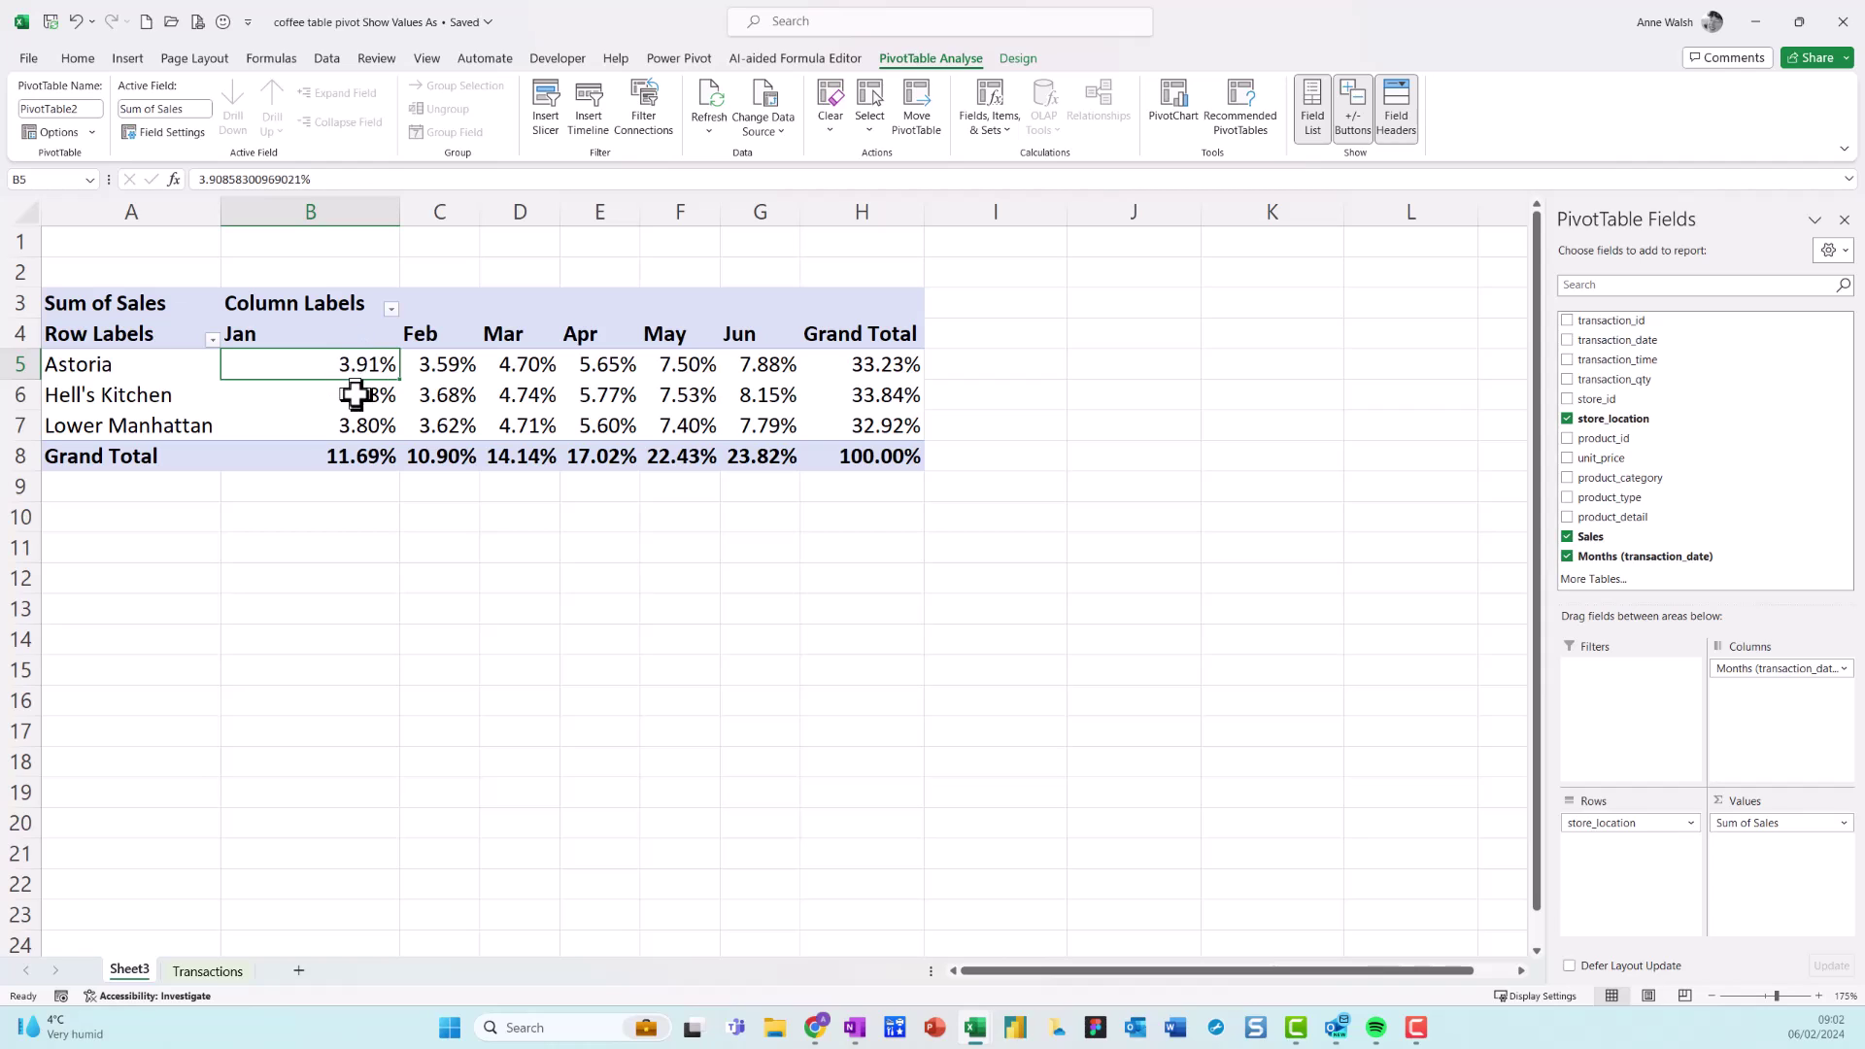
# Switch the values to % of Column Total so each month sums to 100.00%
pyautogui.rightClick(357, 371)
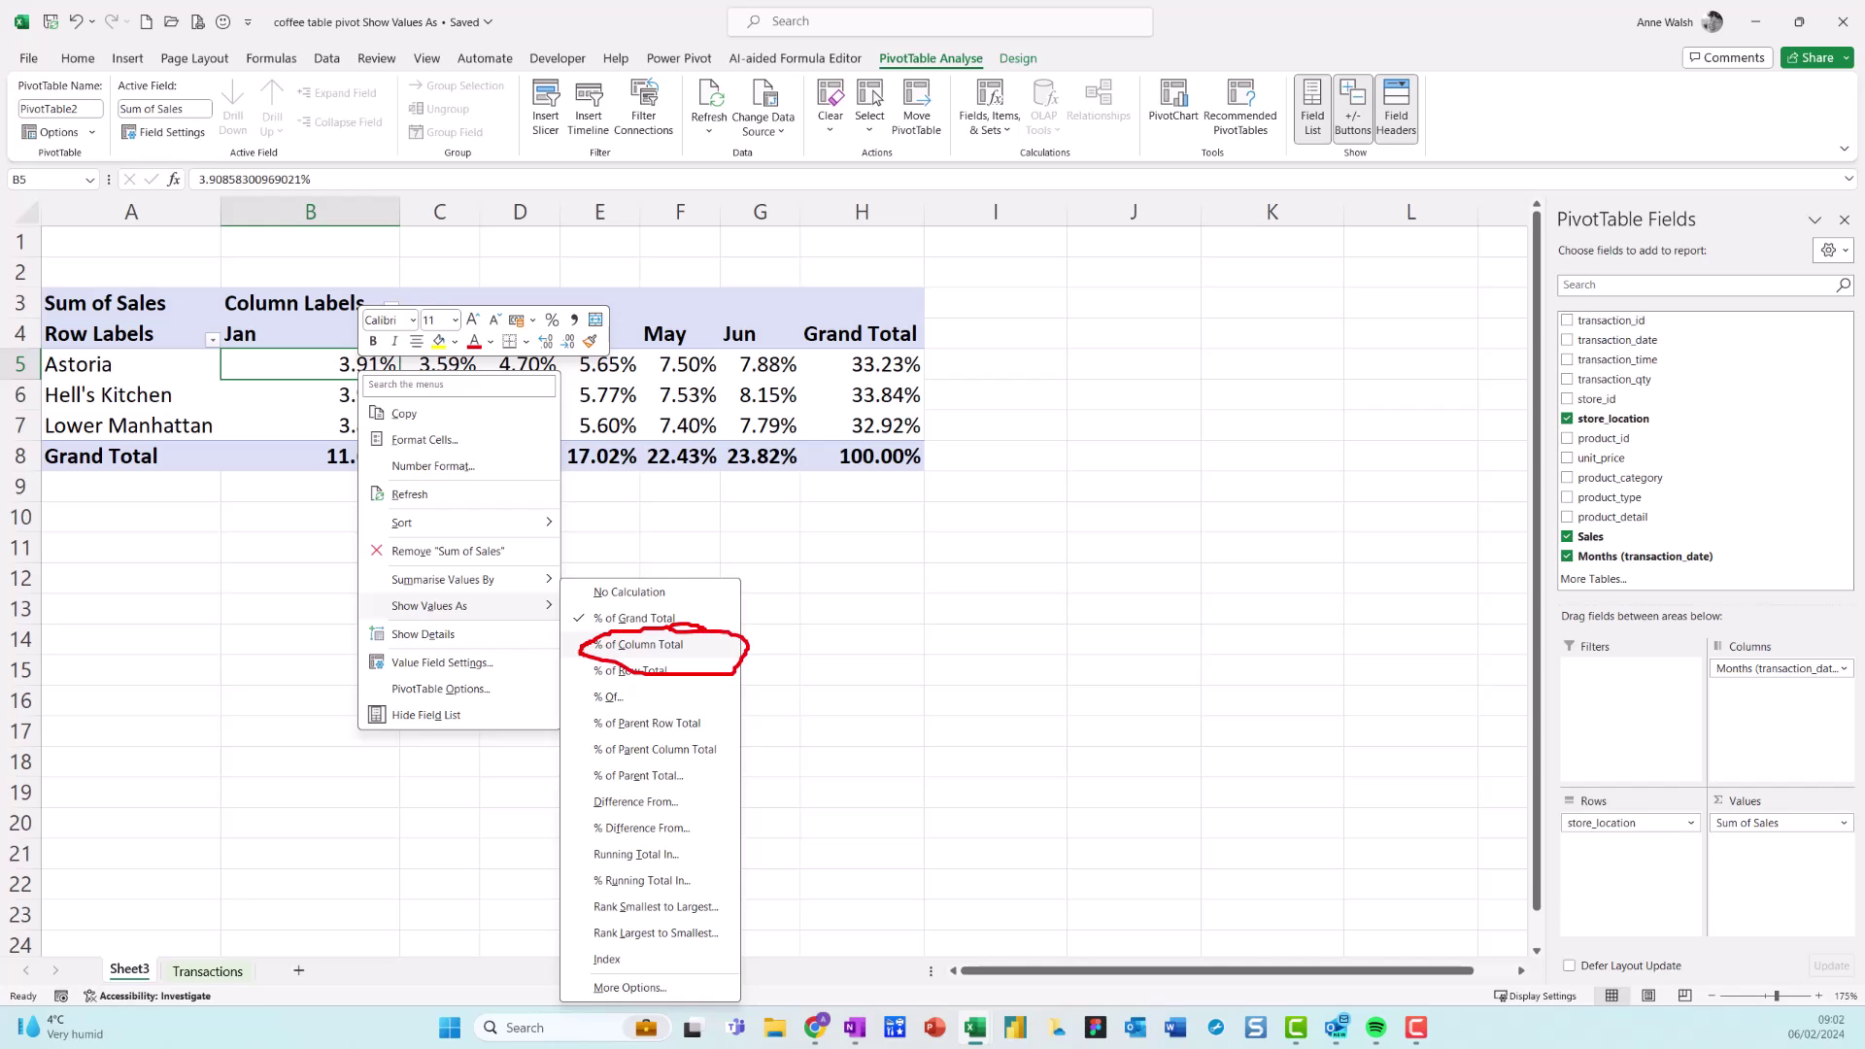
pyautogui.click(573, 563)
pyautogui.rightClick(369, 382)
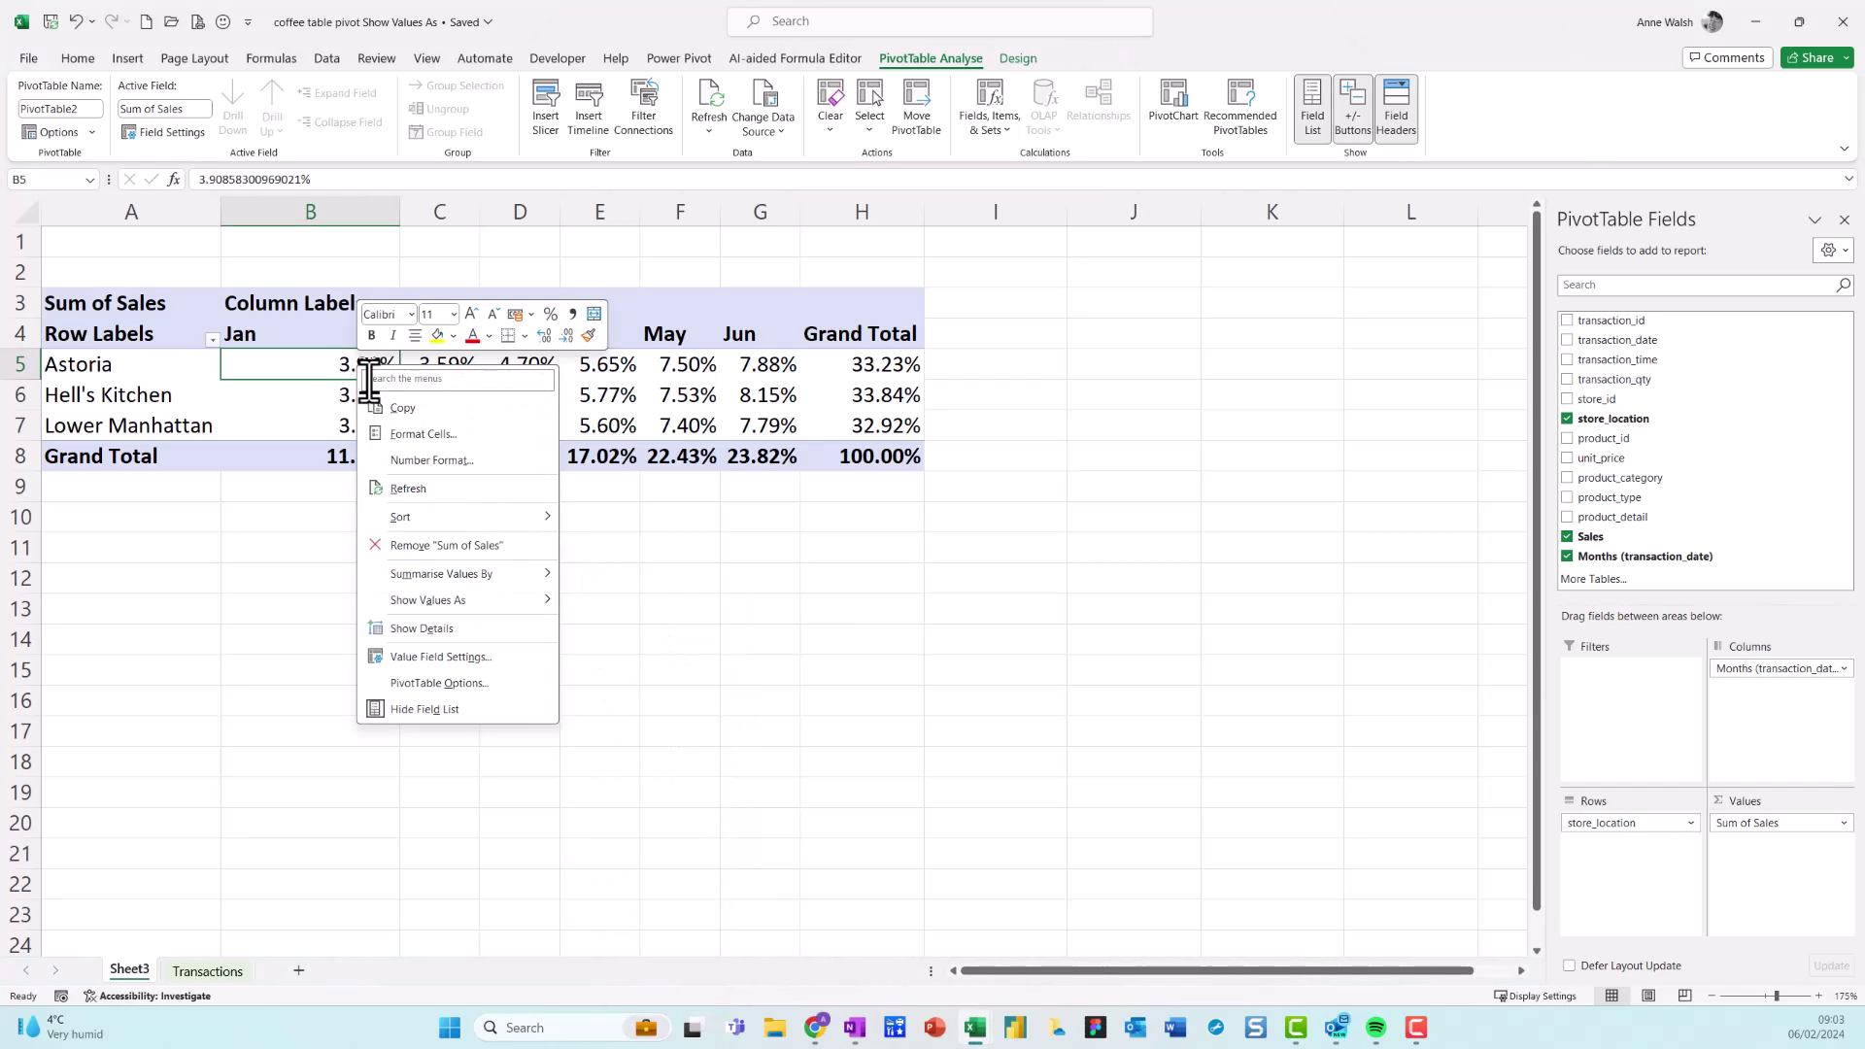
pyautogui.moveTo(417, 595)
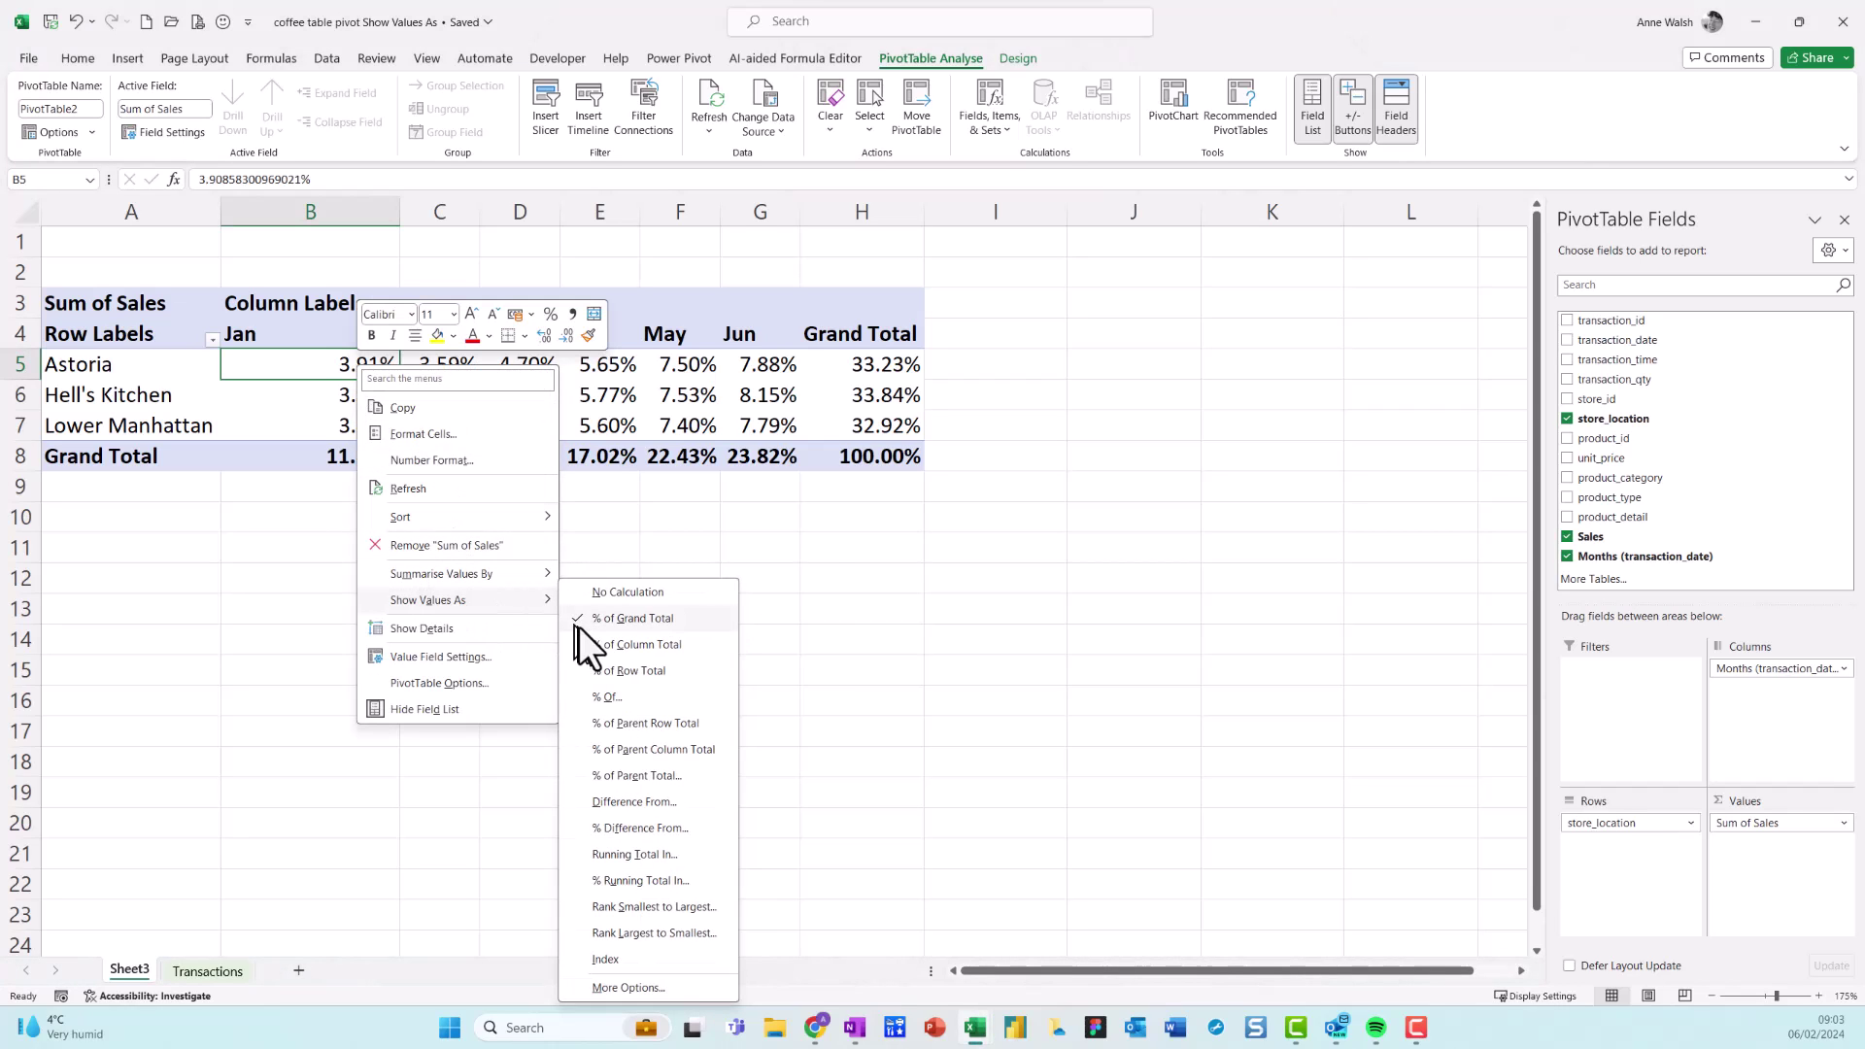
pyautogui.click(637, 645)
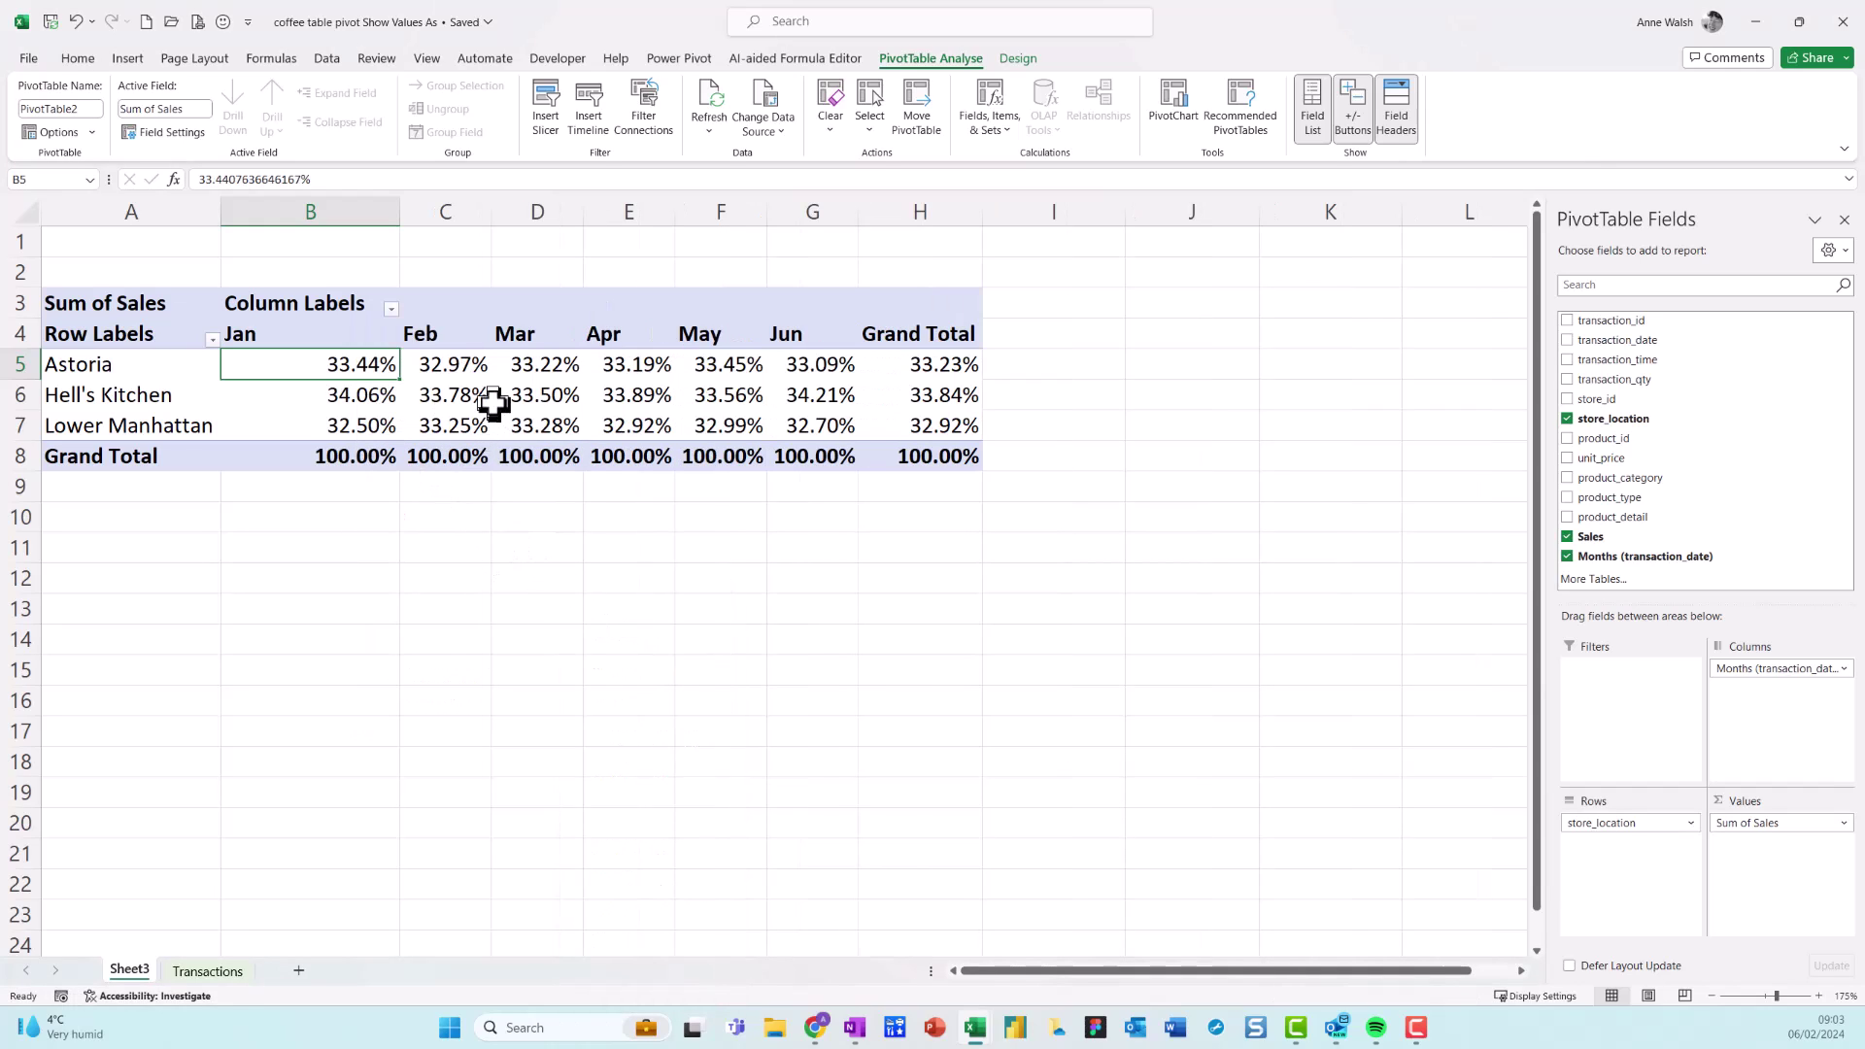
pyautogui.moveTo(543, 405)
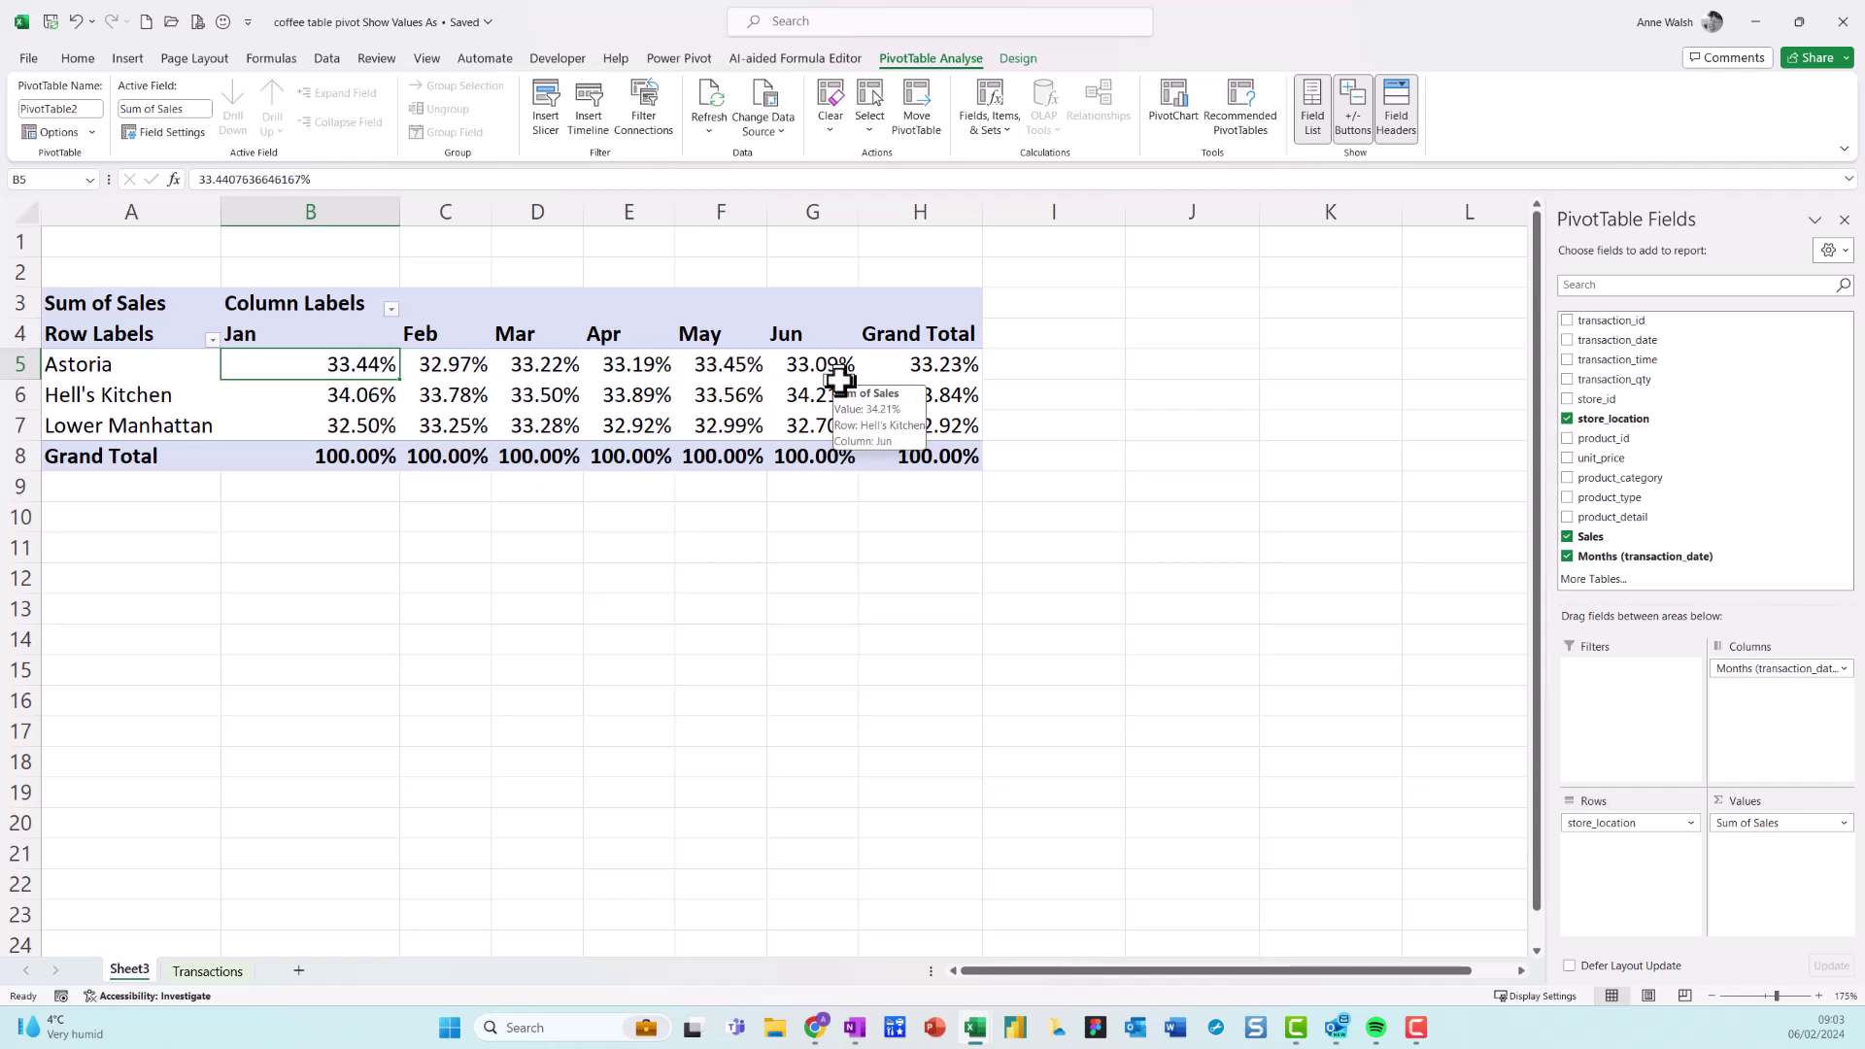
# Switch the values to % of Row Total so each store row sums to 100.00%
pyautogui.rightClick(370, 367)
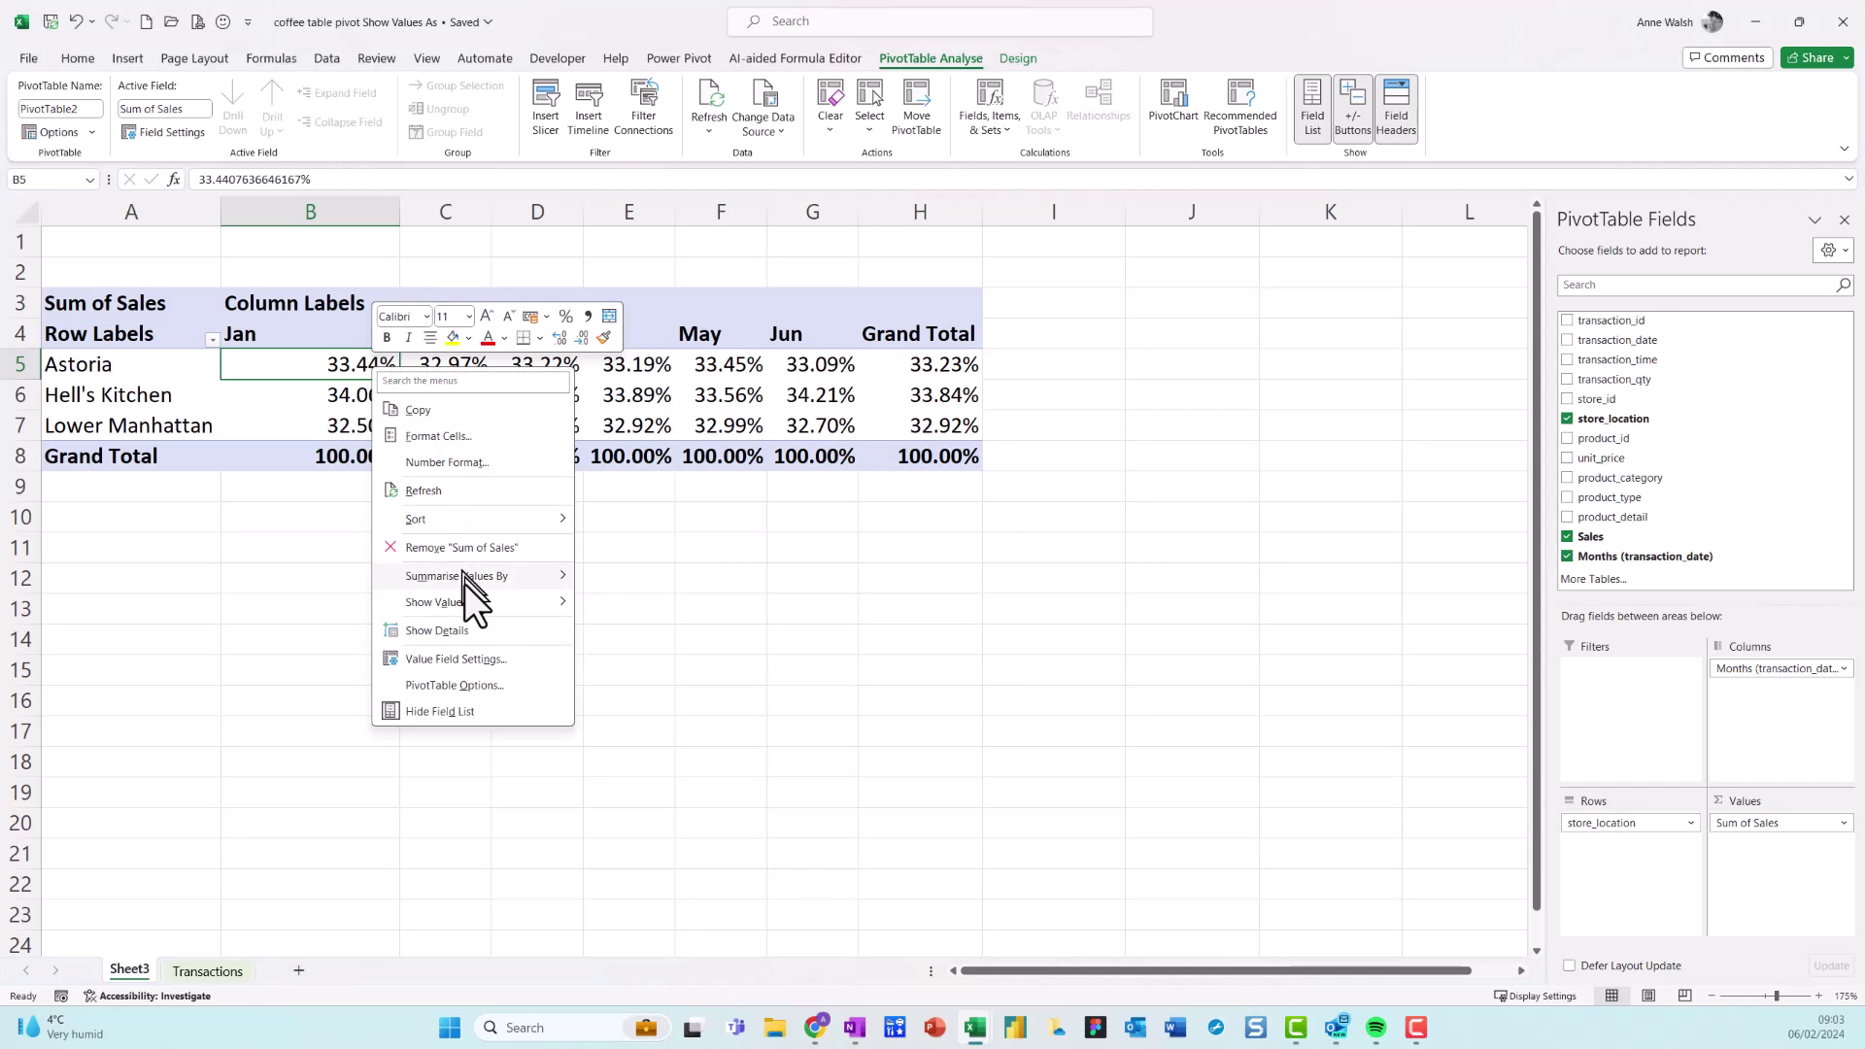
pyautogui.moveTo(476, 604)
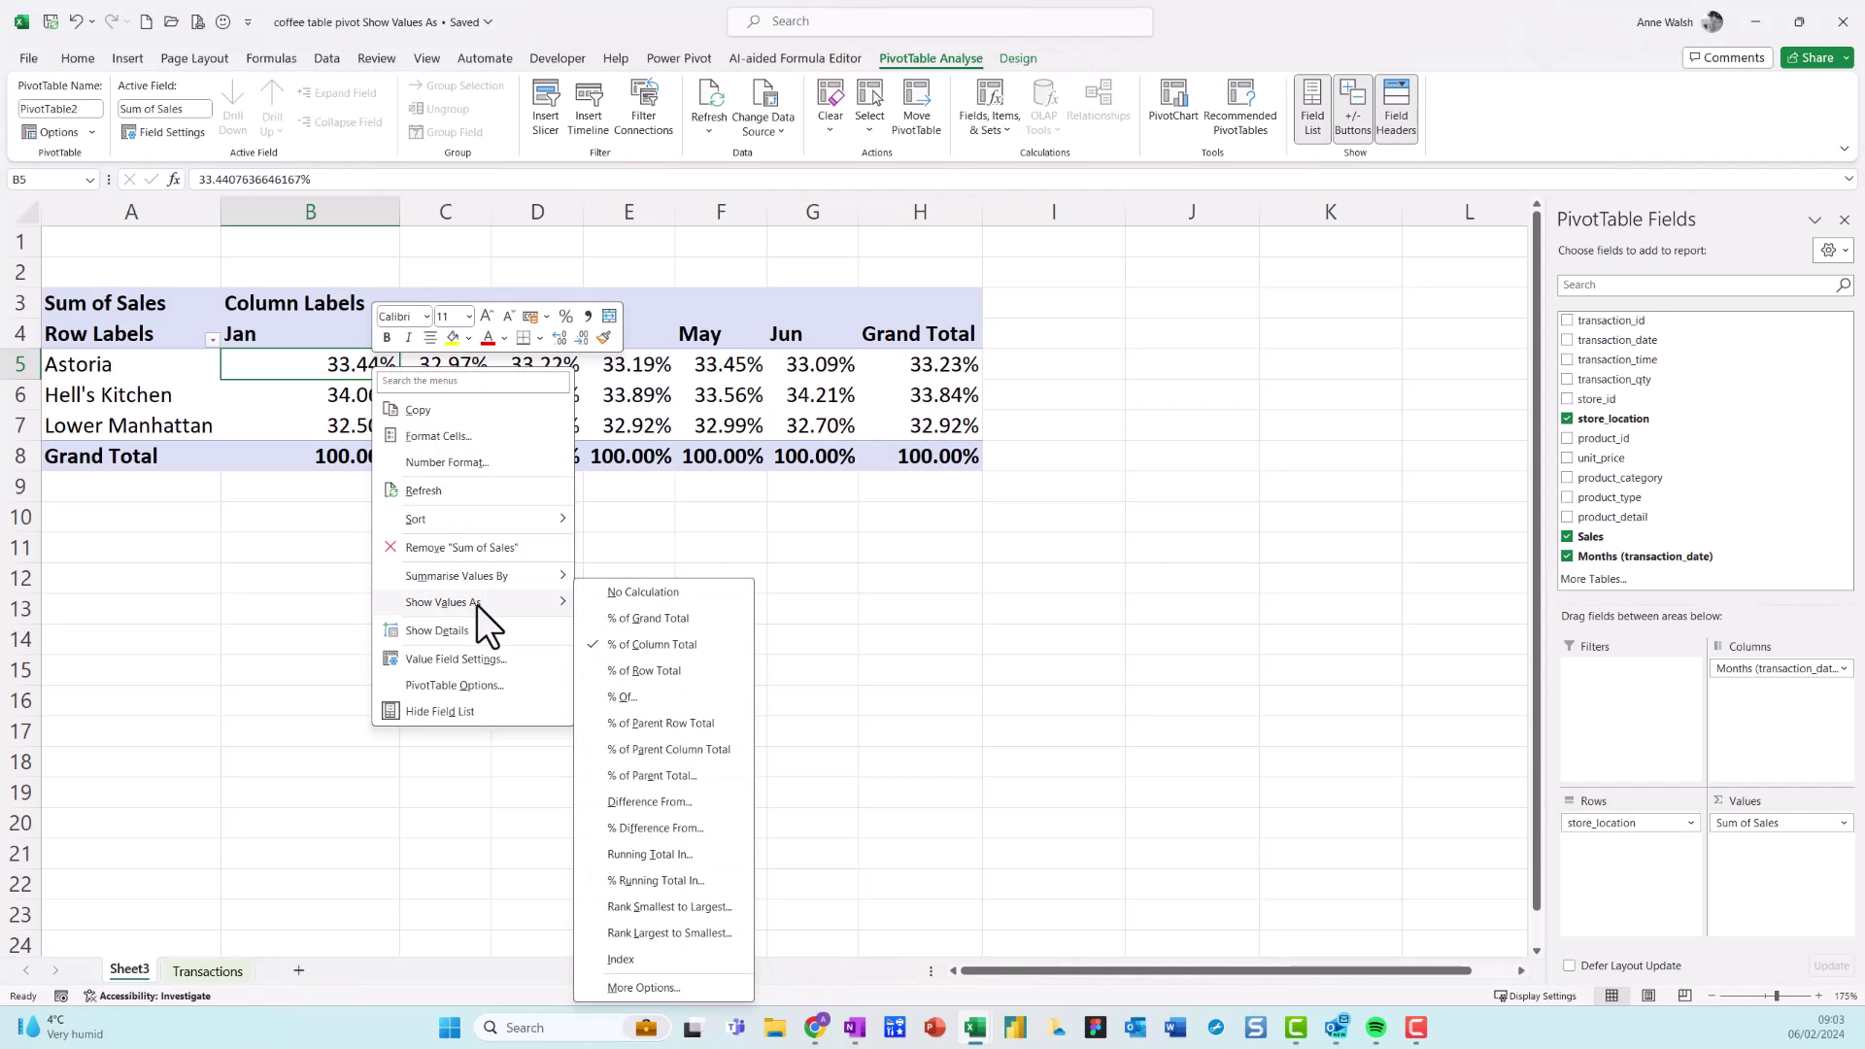
pyautogui.click(656, 670)
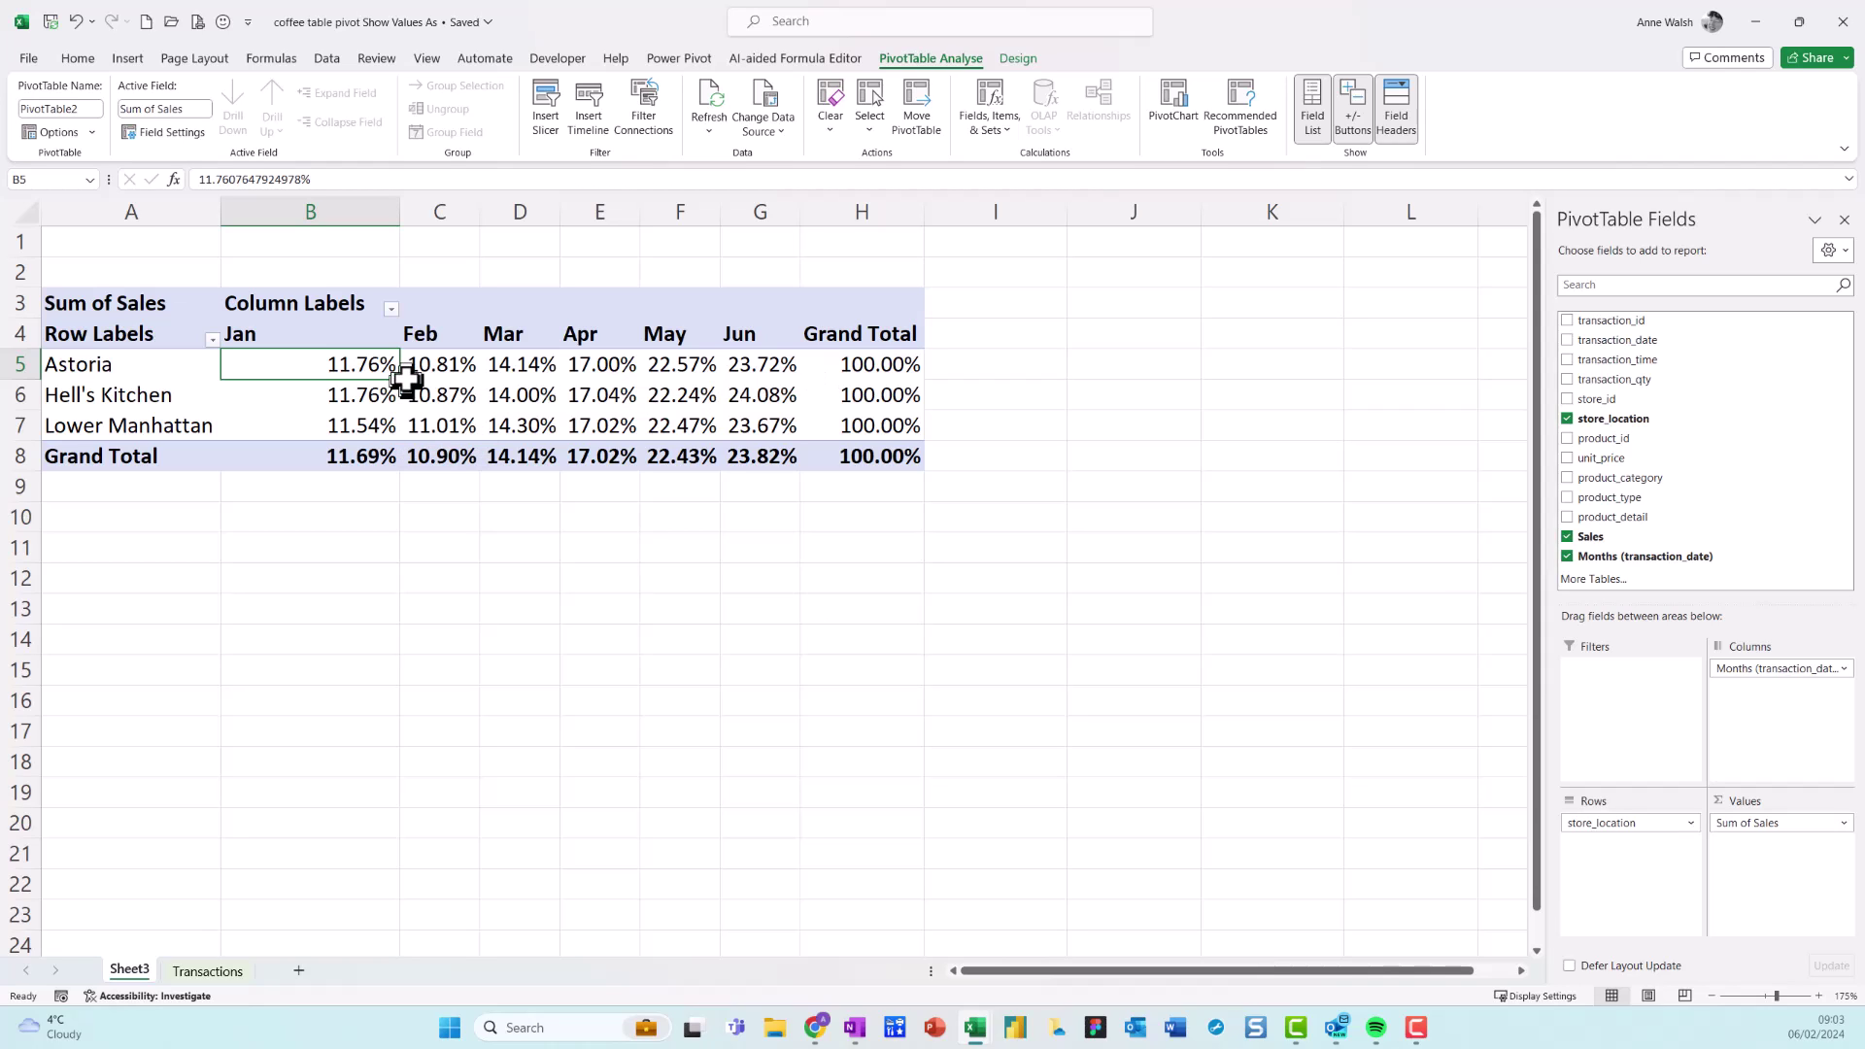
pyautogui.moveTo(377, 359); pyautogui.dragTo(741, 360)
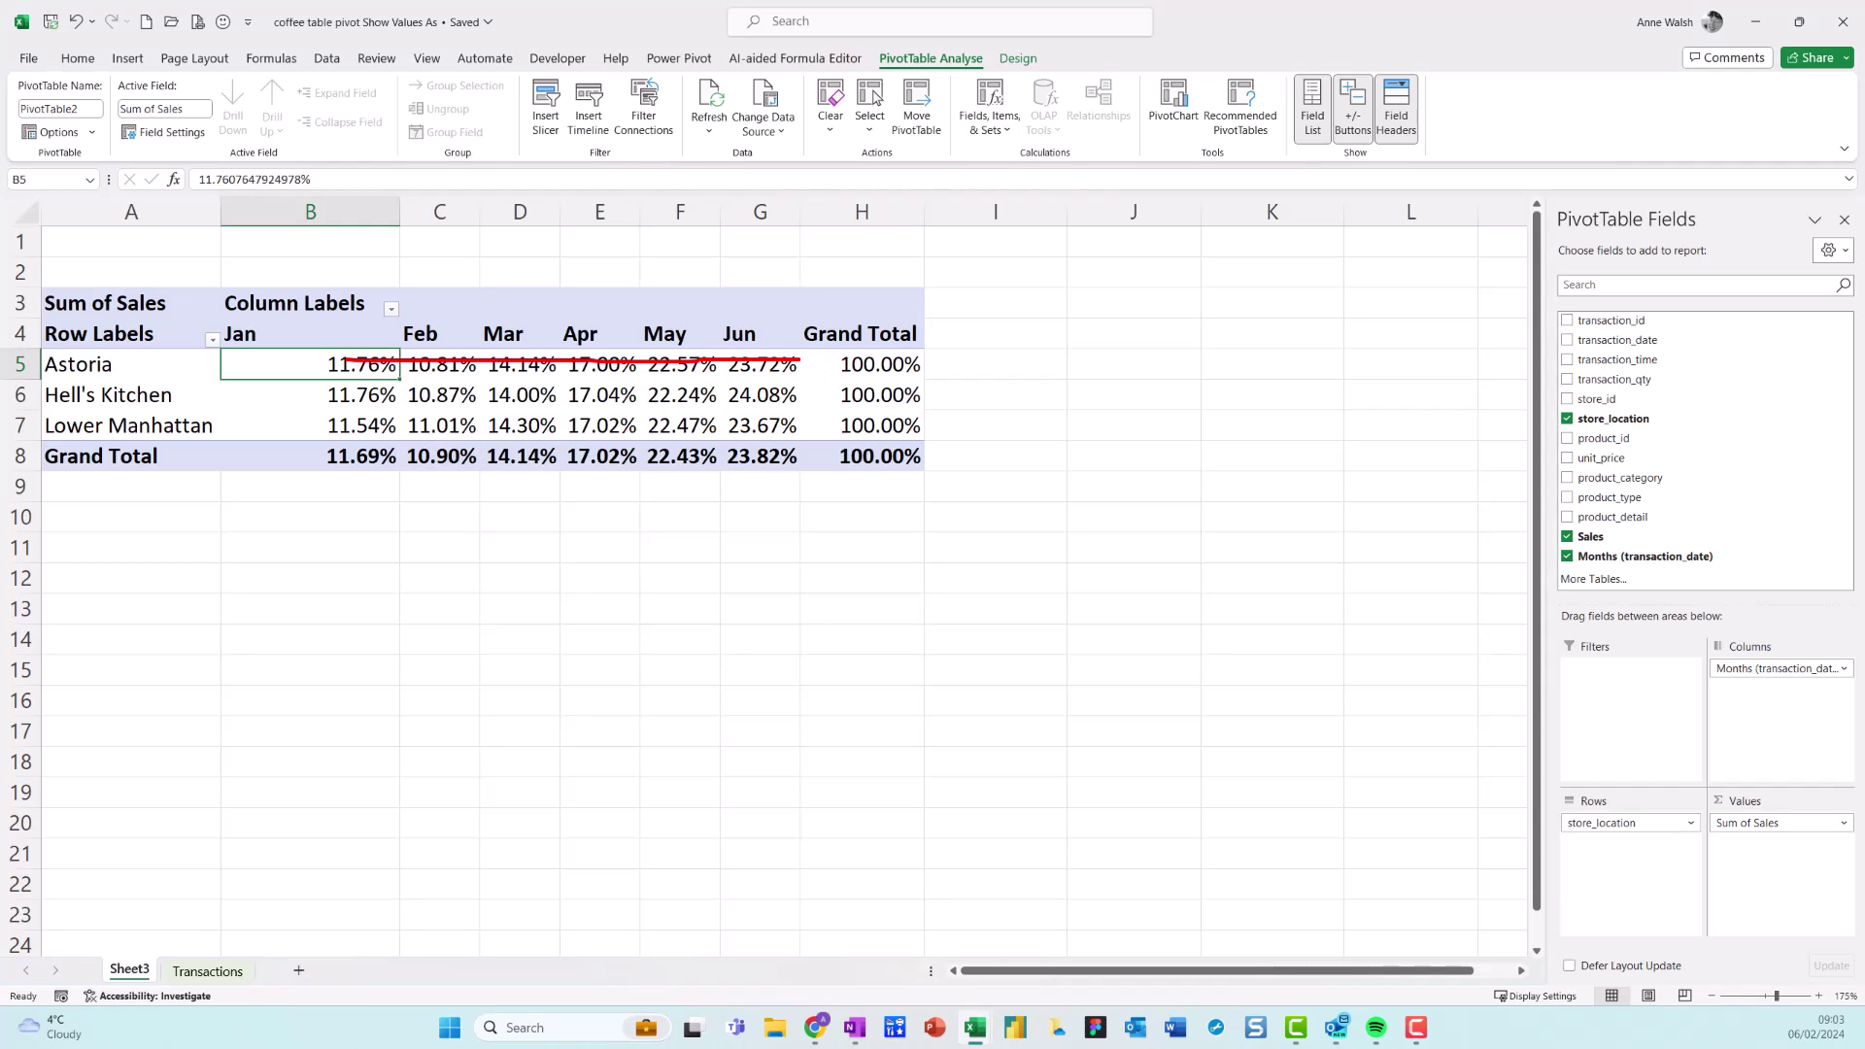
pyautogui.click(695, 387)
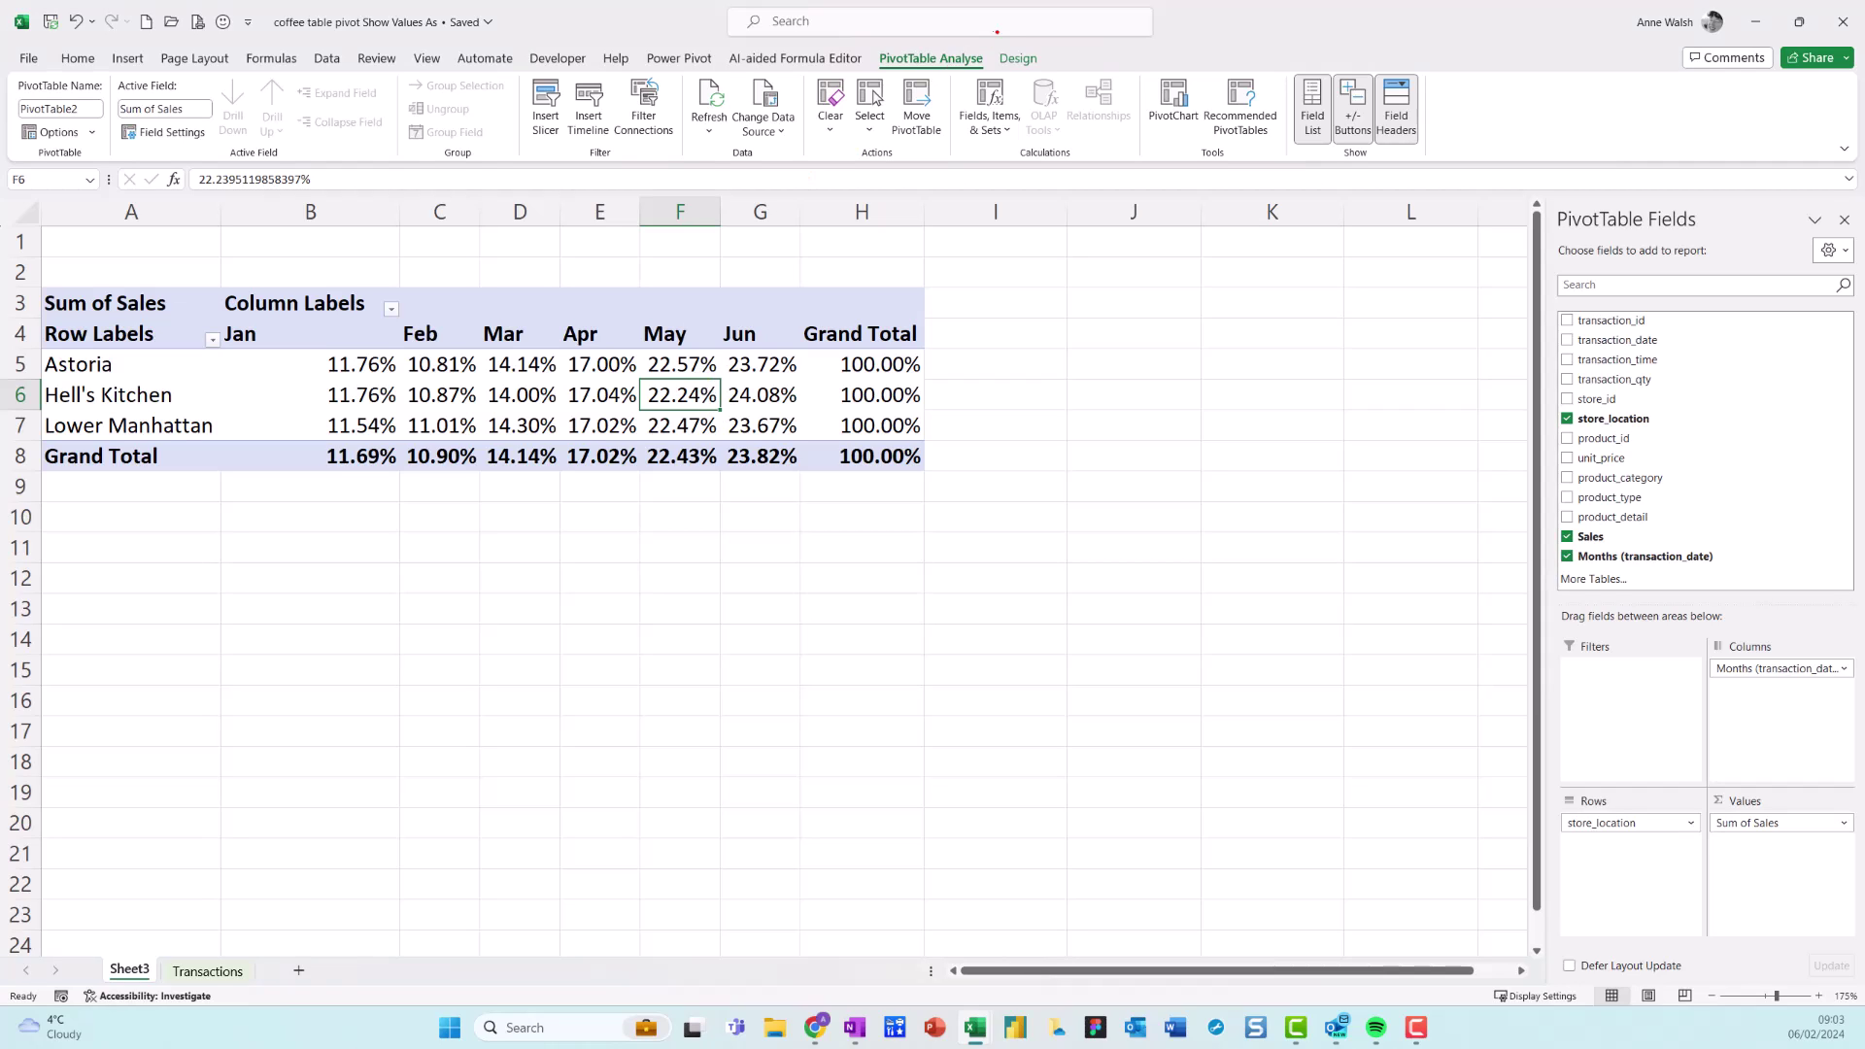
# Insert a Line PivotChart and position it below the PivotTable starting at row 9
pyautogui.moveTo(996, 32)
pyautogui.mouseDown()
pyautogui.moveTo(923, 122)
pyautogui.moveTo(999, 46)
pyautogui.mouseUp()
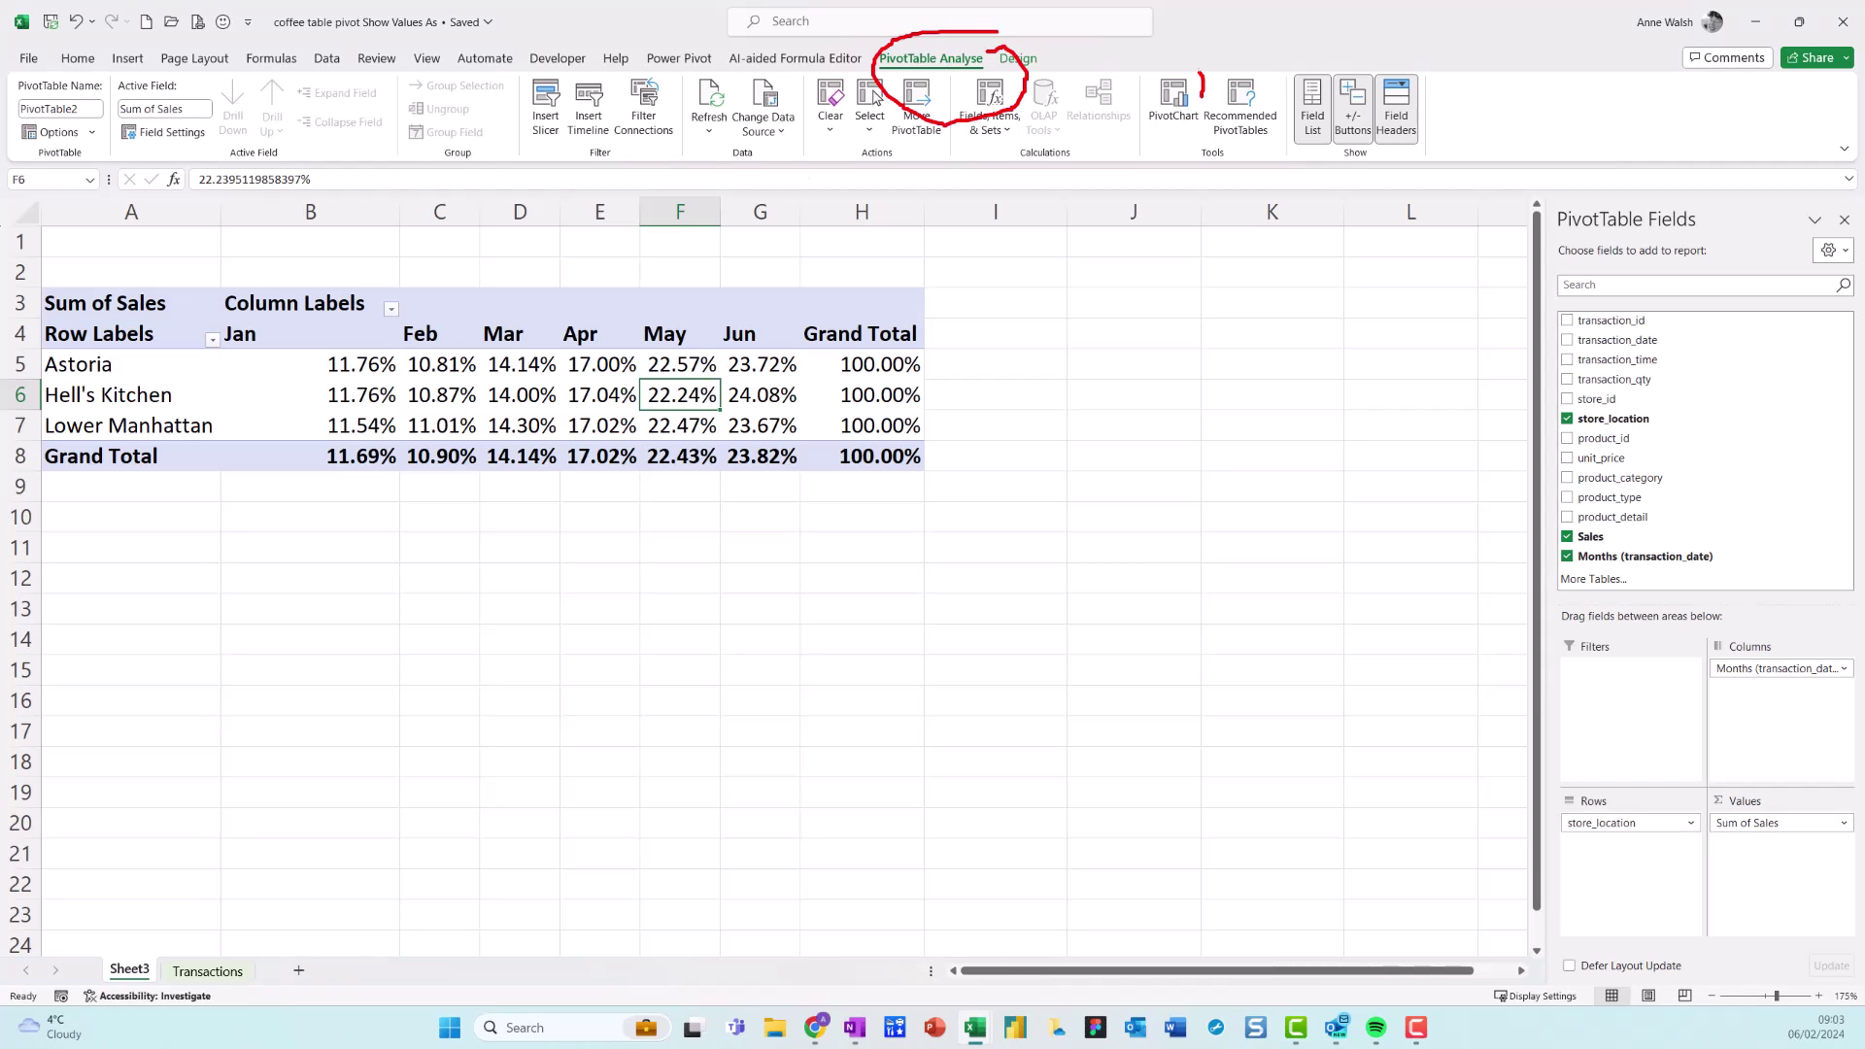
pyautogui.moveTo(1202, 74); pyautogui.dragTo(1203, 167)
pyautogui.press('Escape')
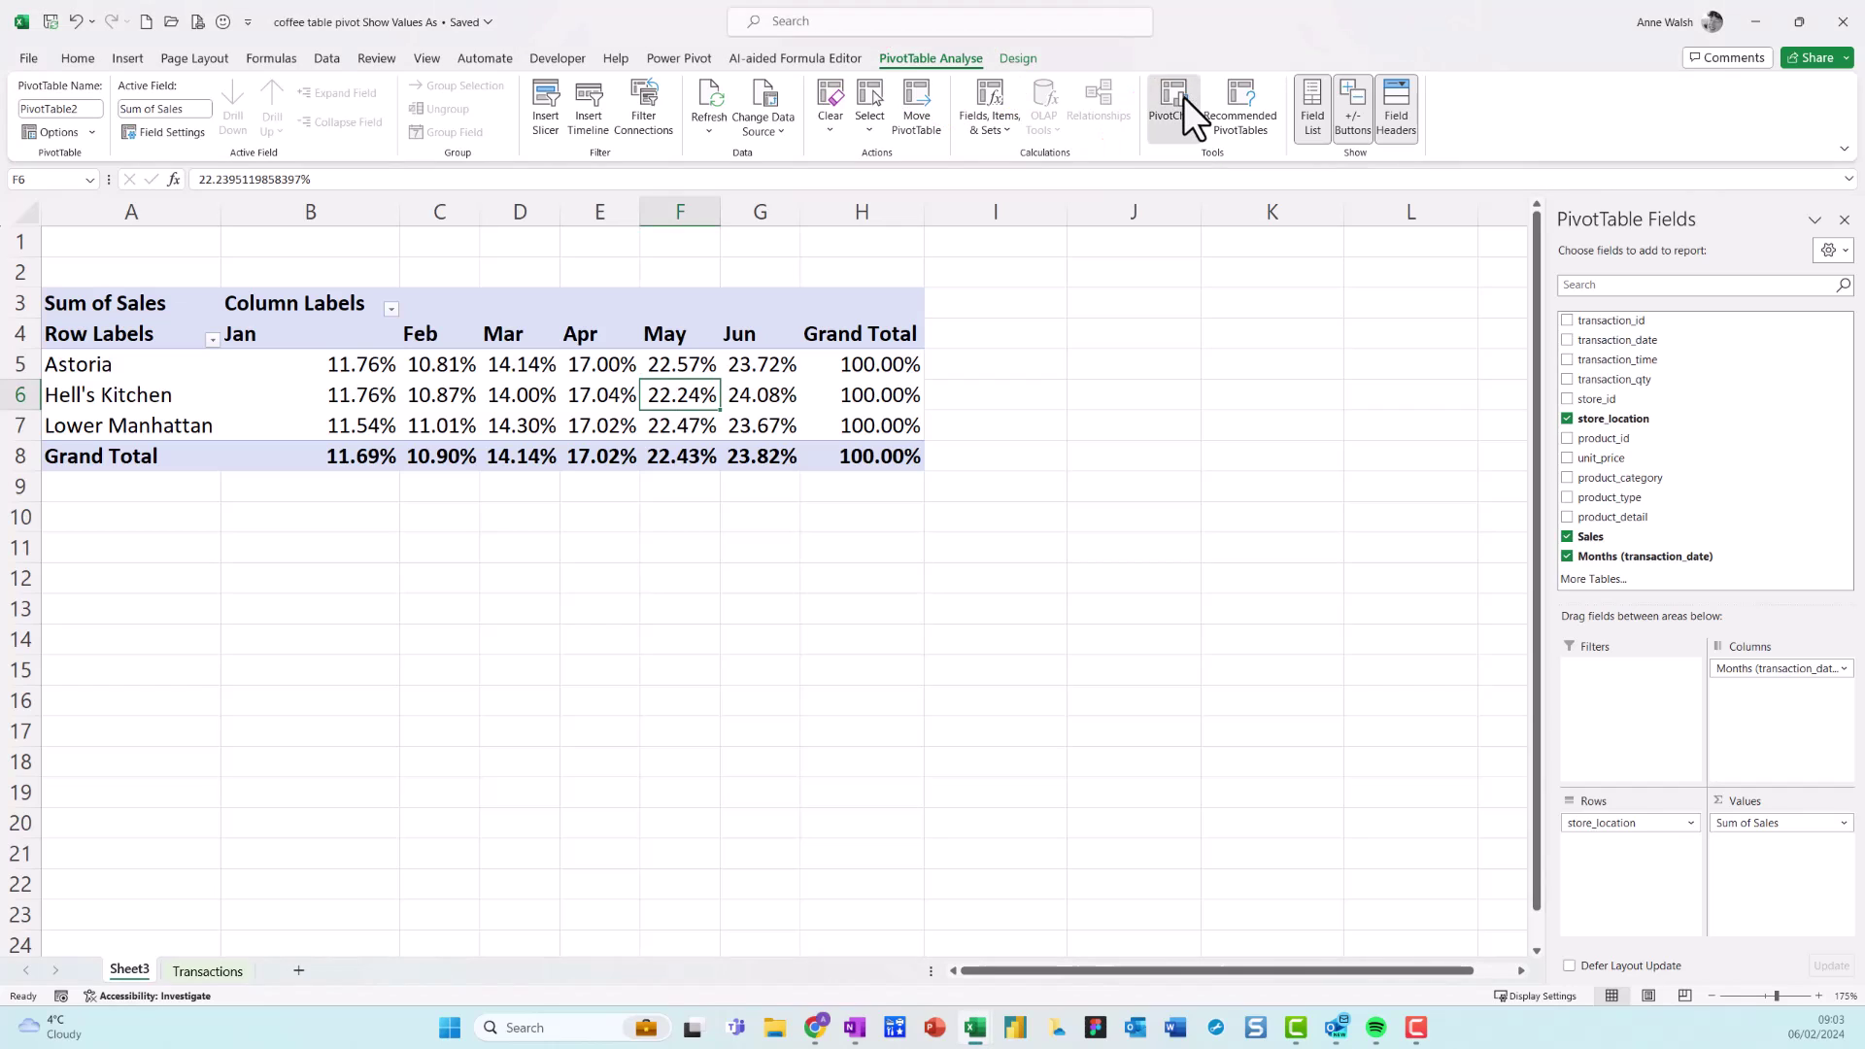
pyautogui.click(1183, 96)
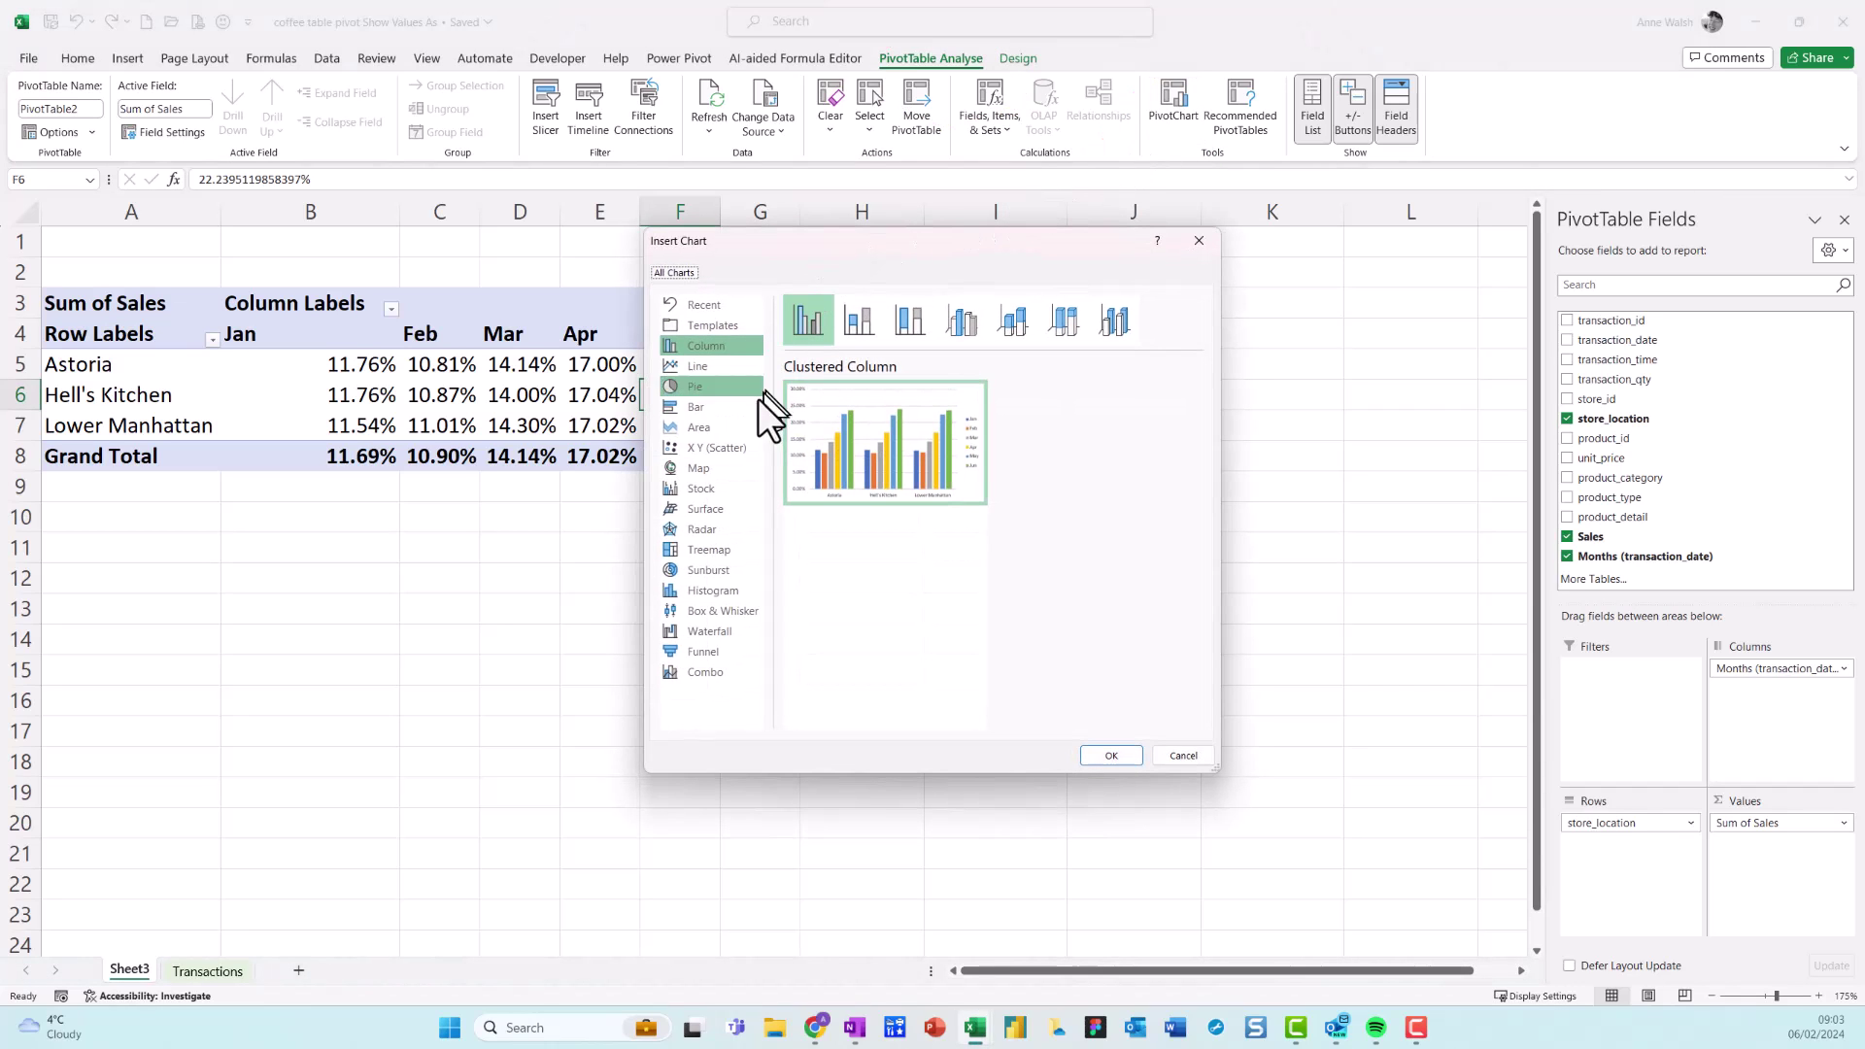
pyautogui.click(727, 369)
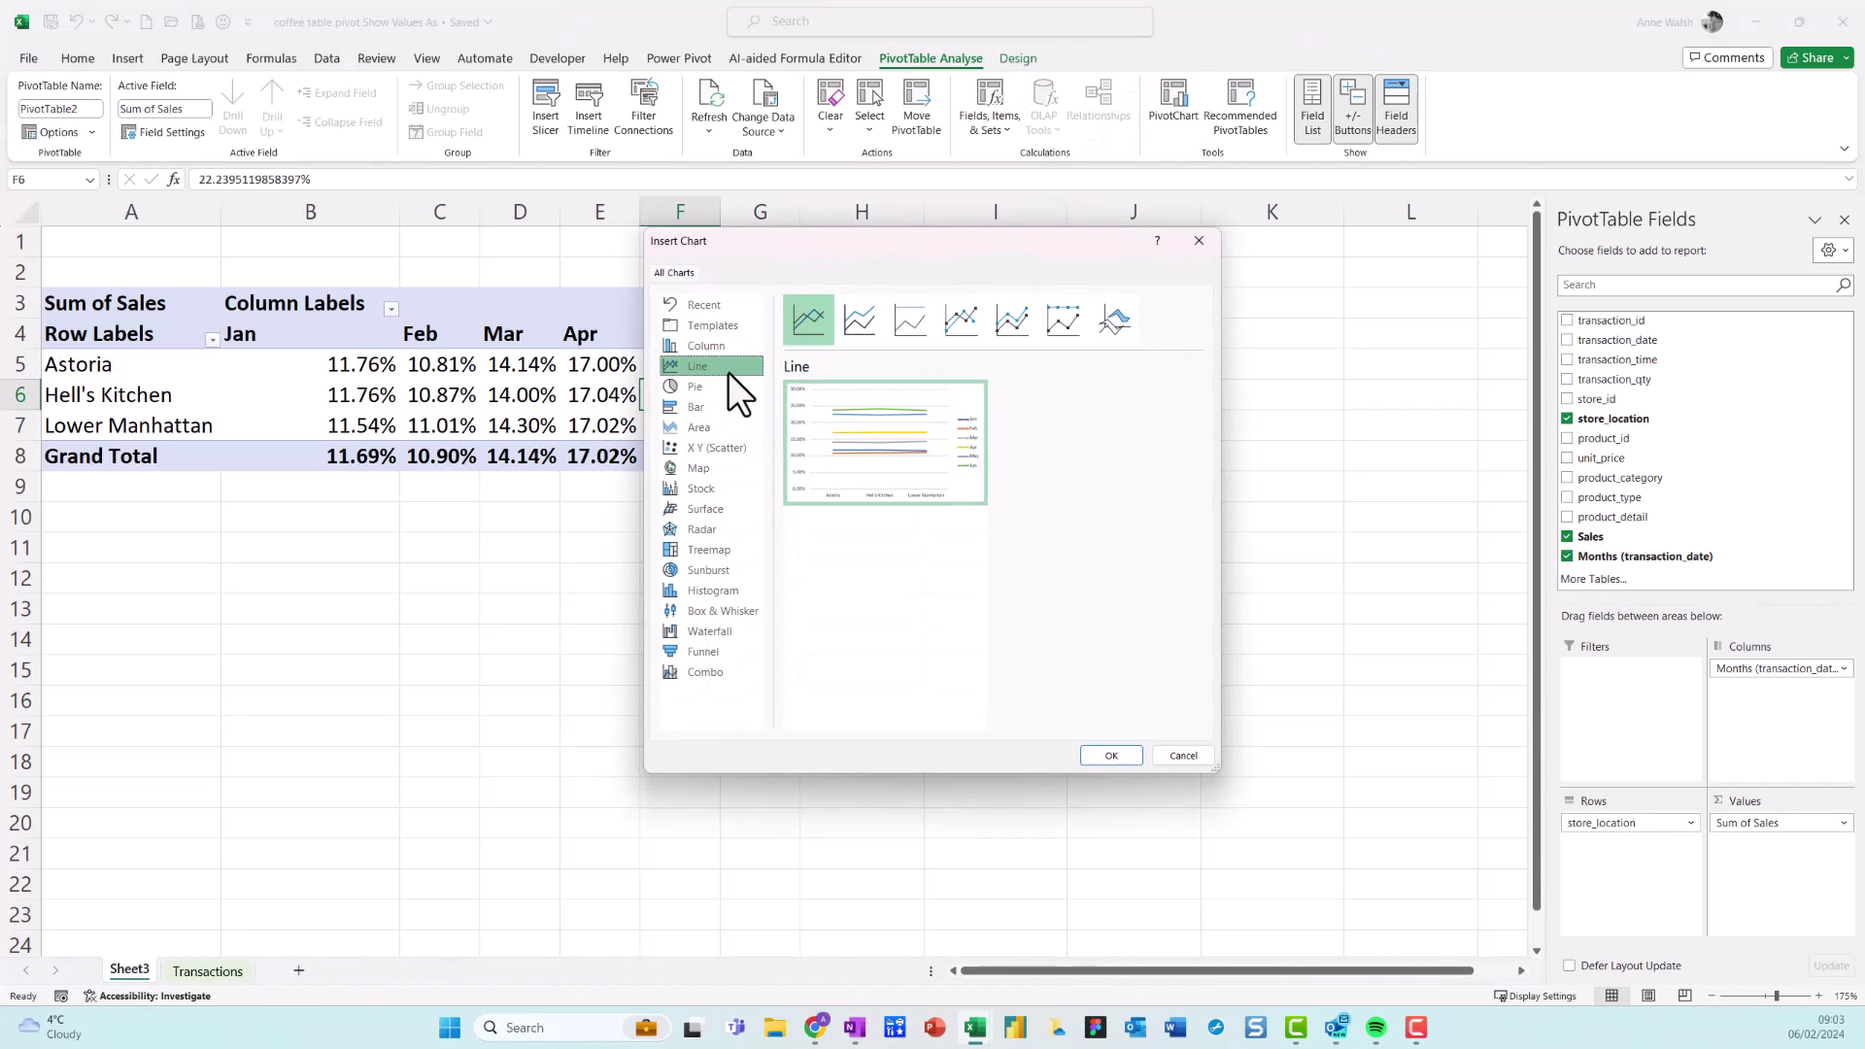
pyautogui.click(1111, 754)
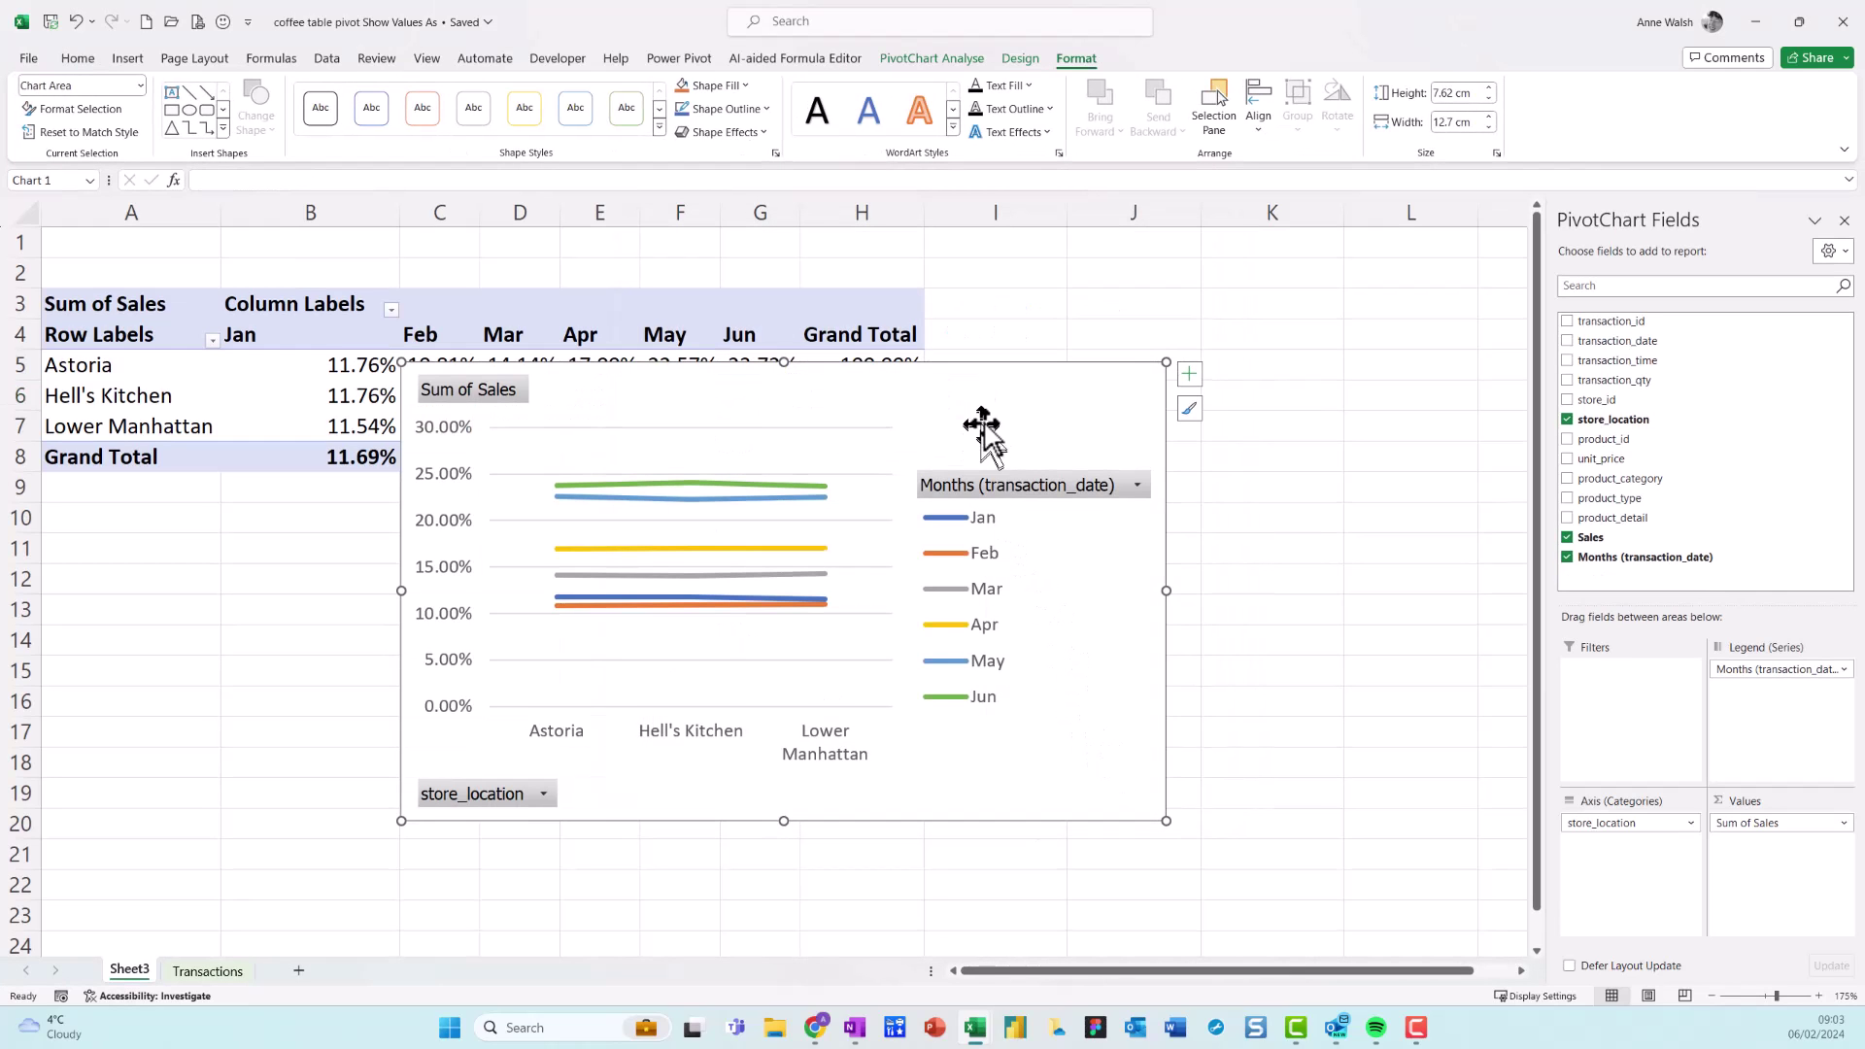
pyautogui.moveTo(995, 396); pyautogui.dragTo(1068, 464)
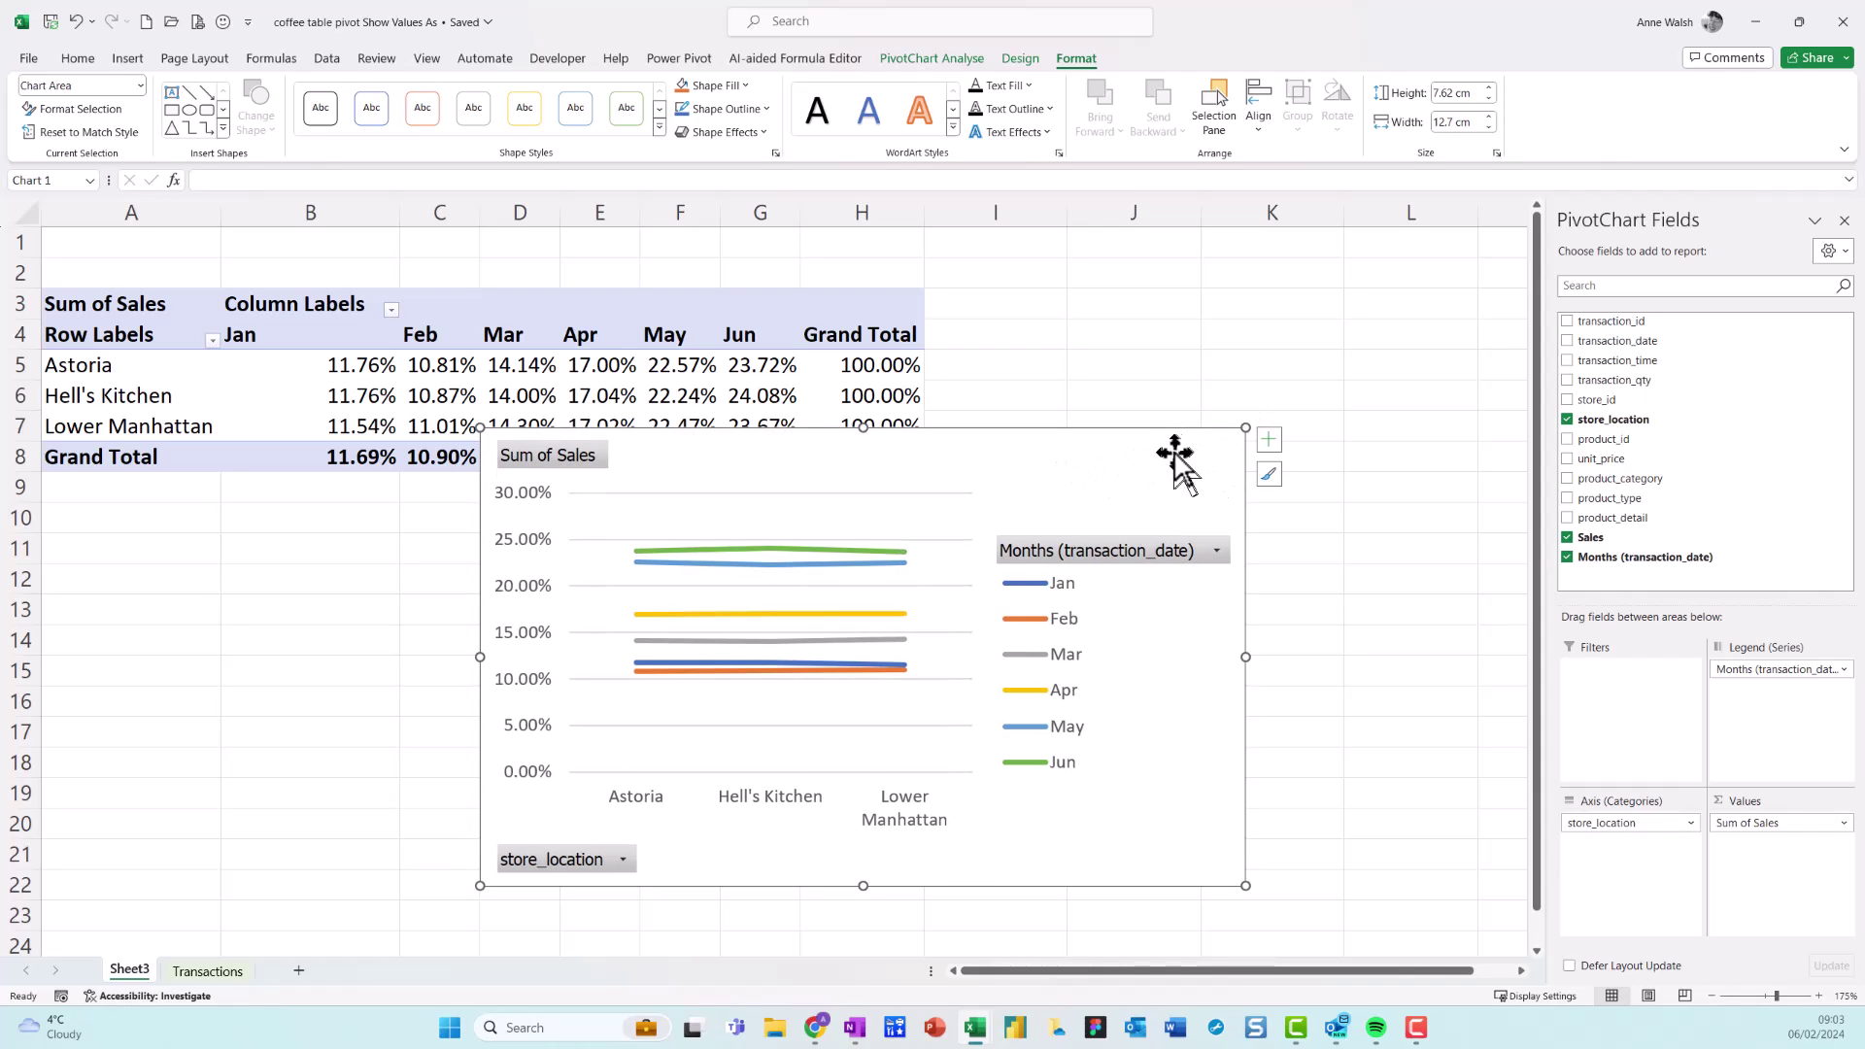
pyautogui.moveTo(1172, 452); pyautogui.dragTo(825, 508)
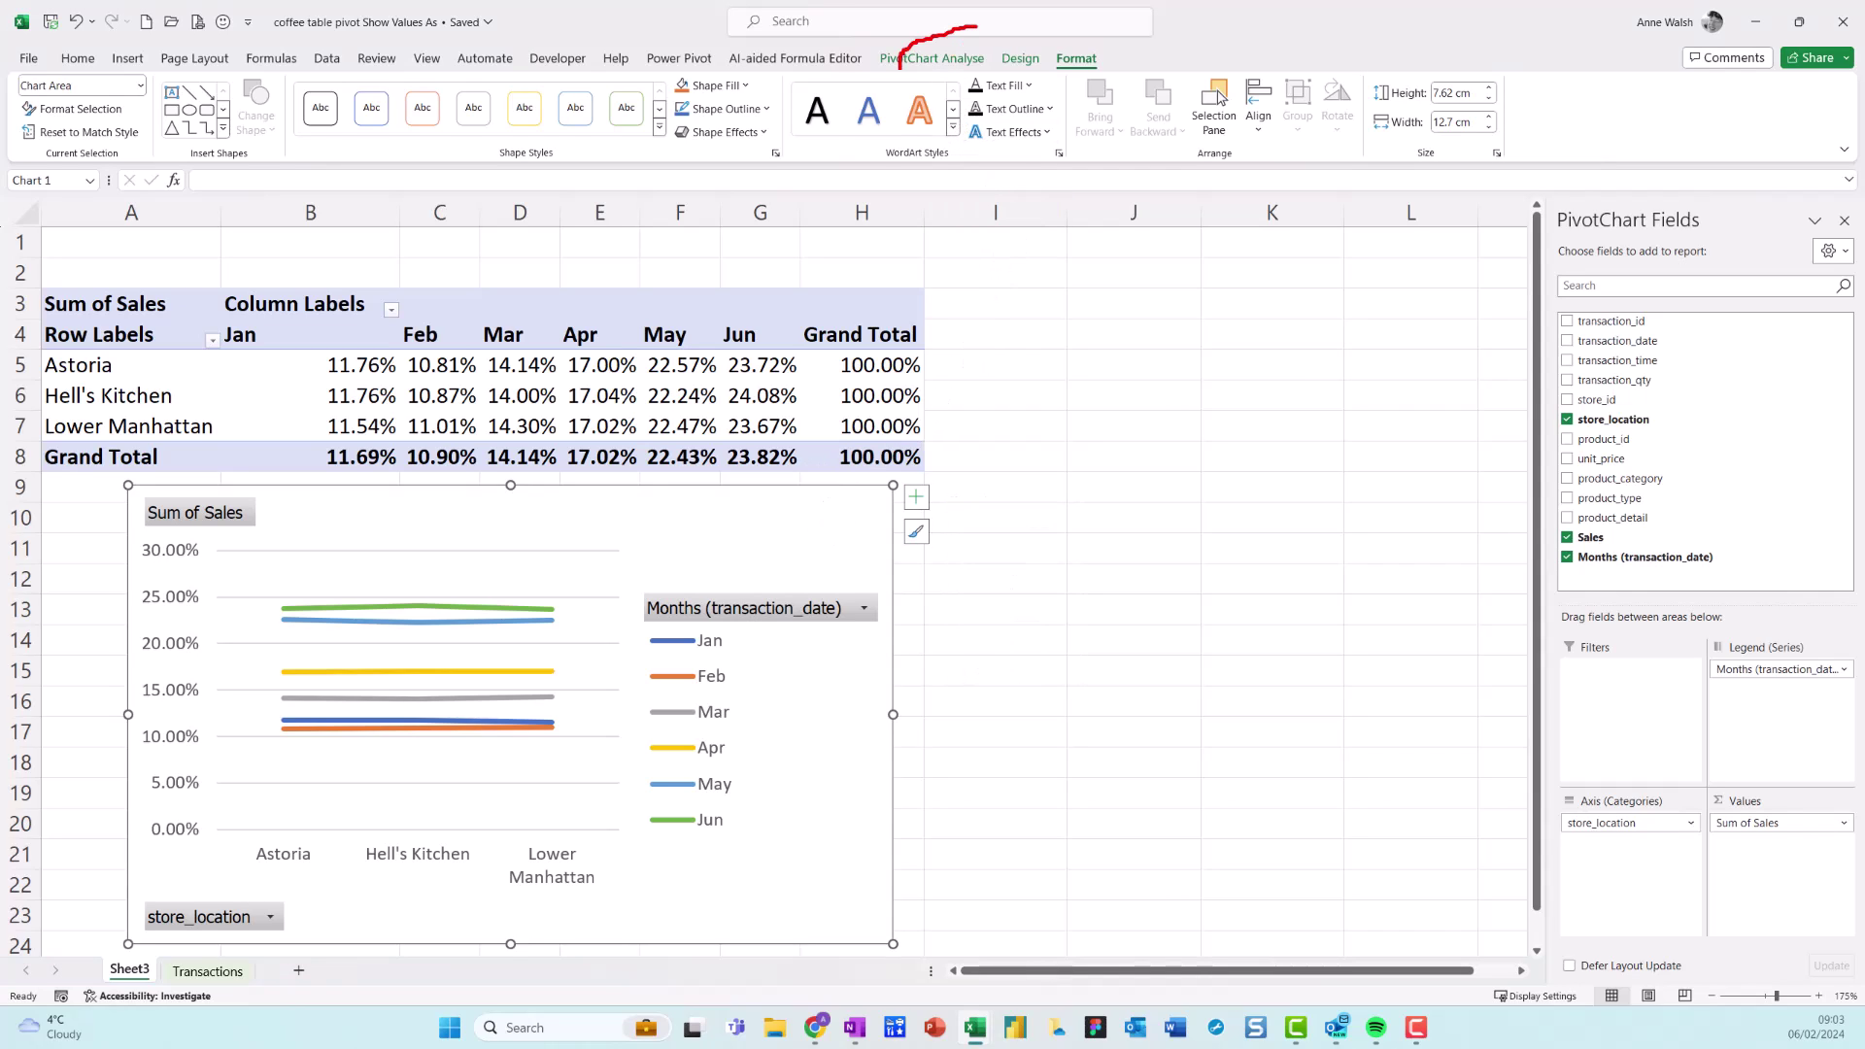
# Use Switch Row/Column so the chart plots one line per store, then move it further right
pyautogui.click(924, 58)
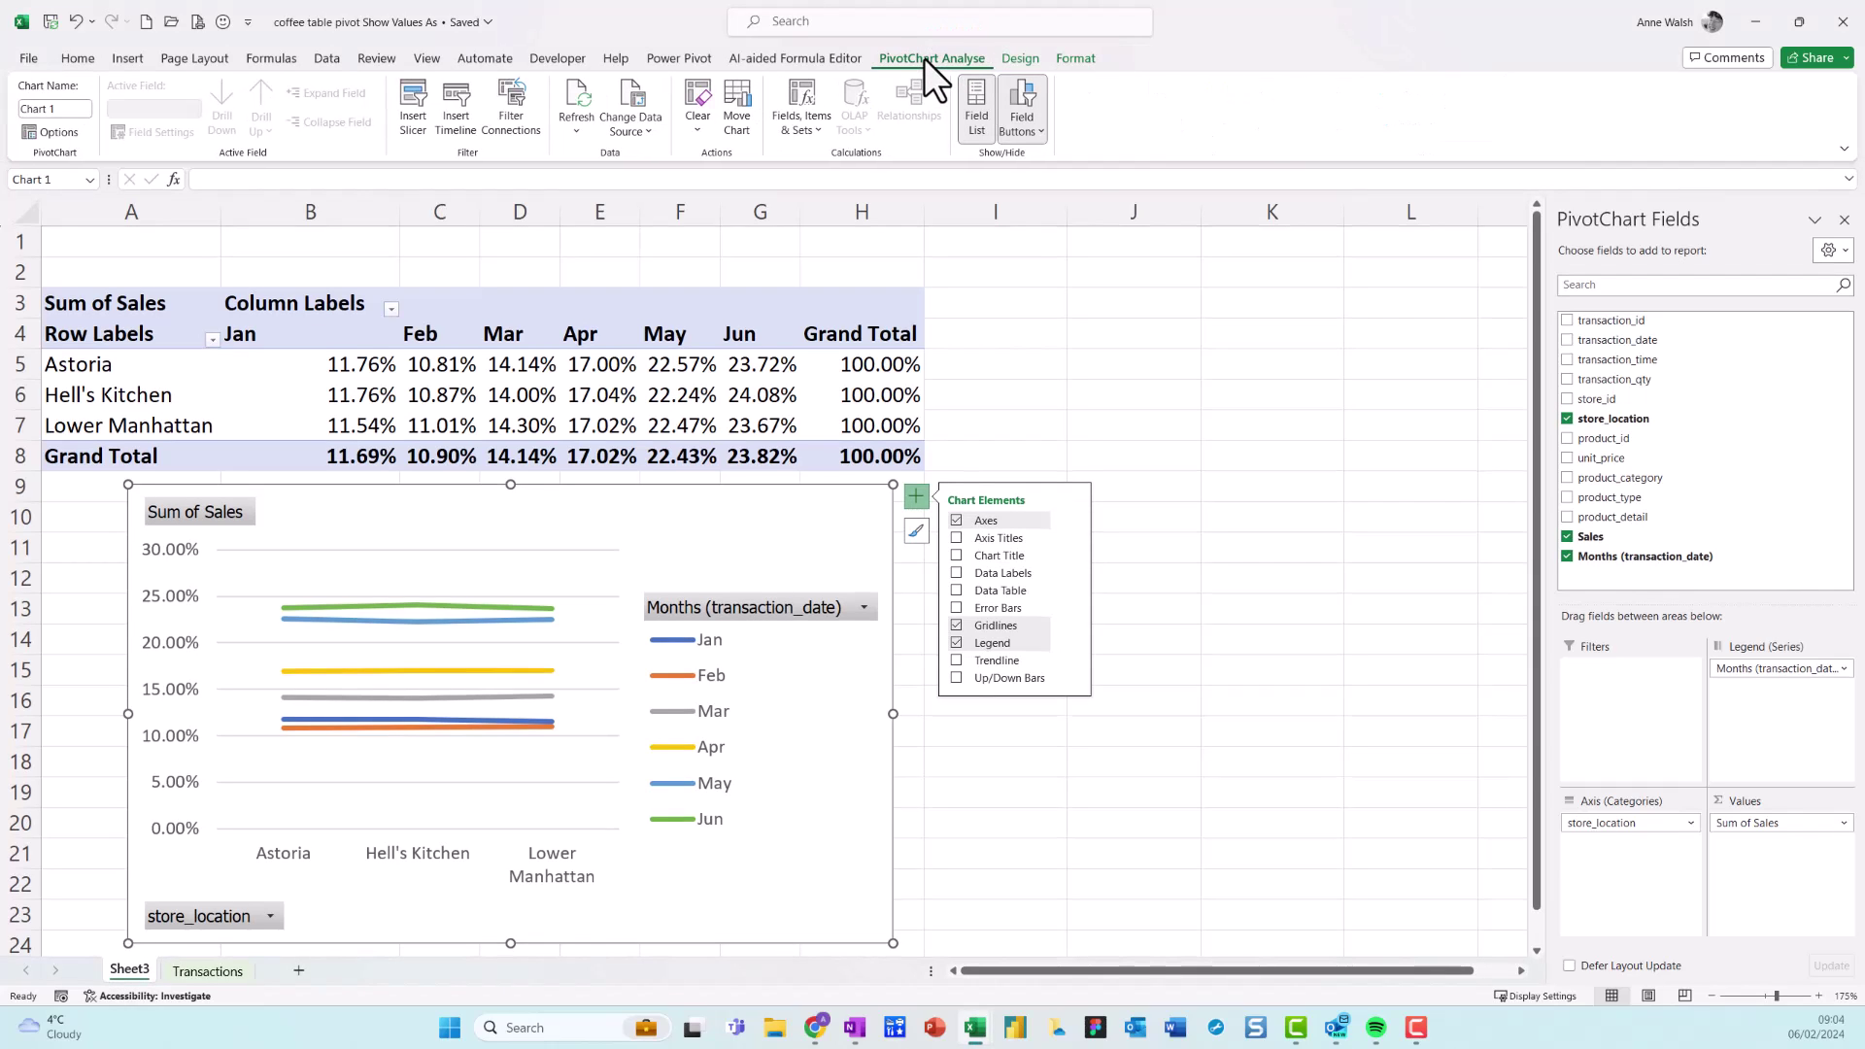
pyautogui.click(1022, 60)
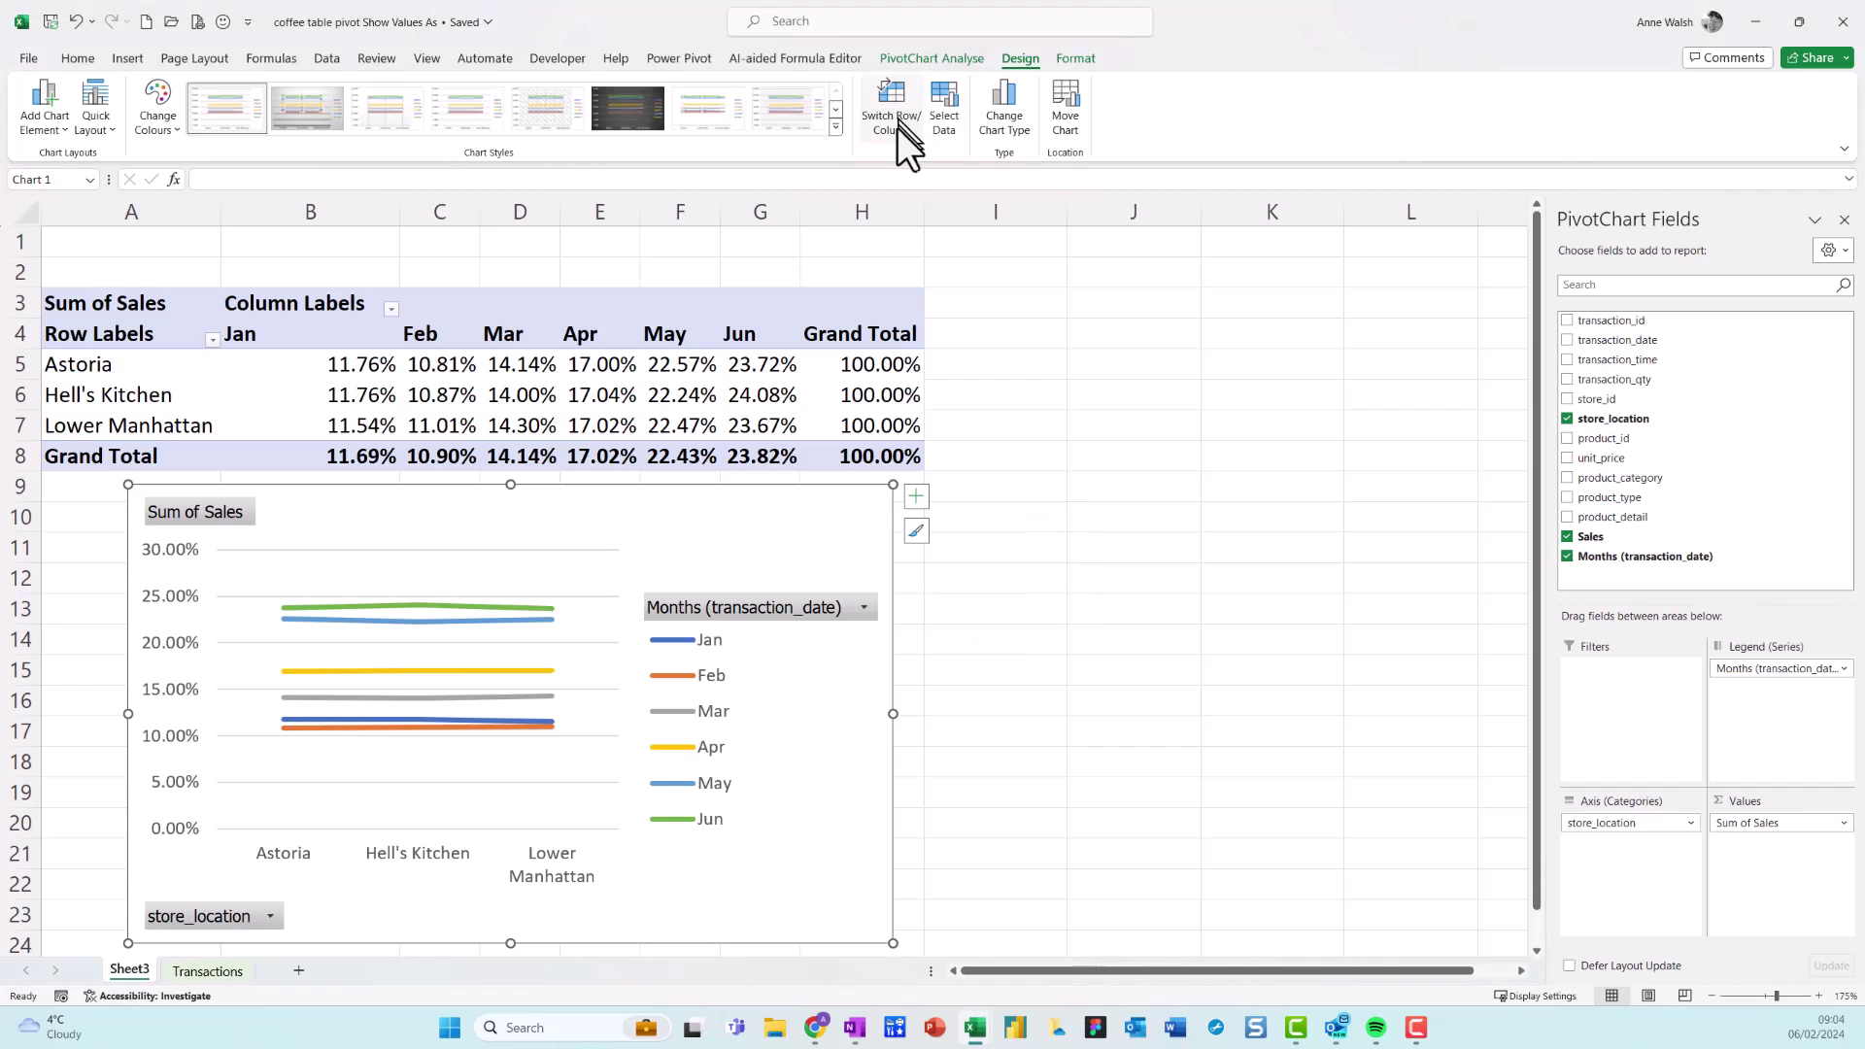
pyautogui.click(896, 131)
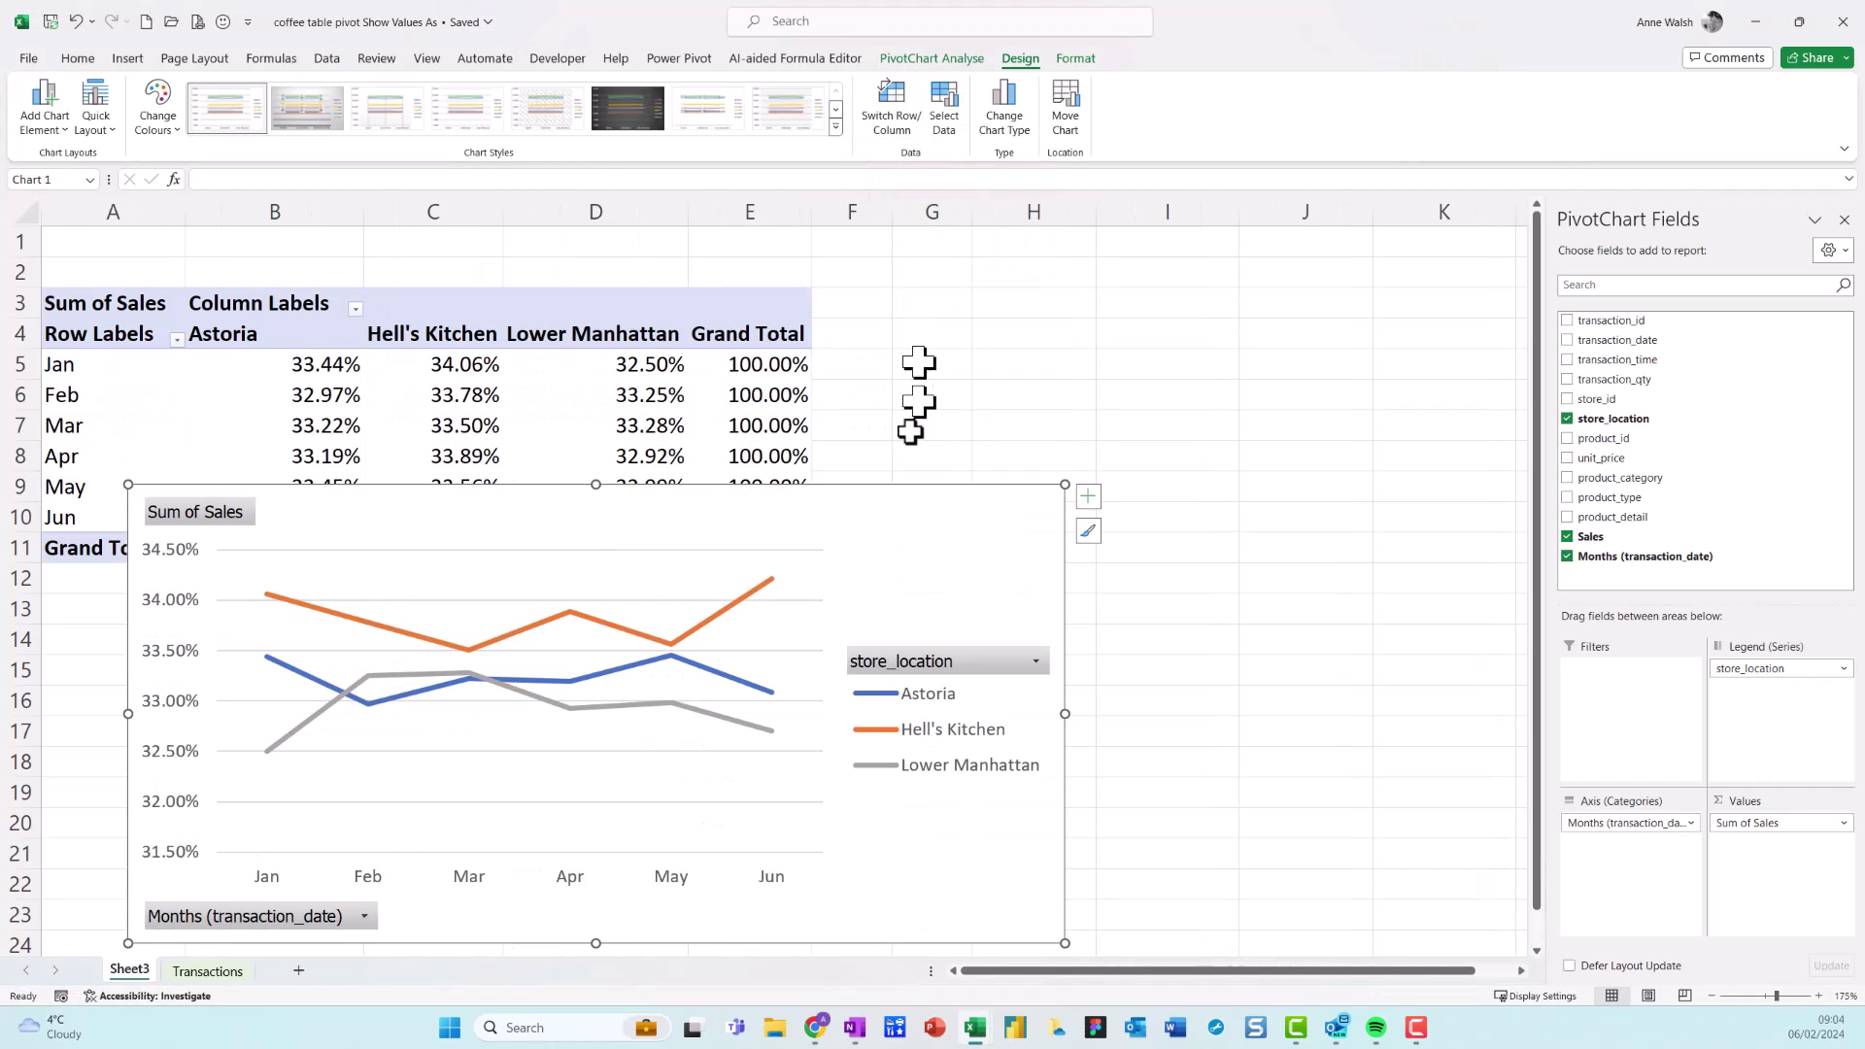
pyautogui.moveTo(900, 515); pyautogui.dragTo(1096, 471)
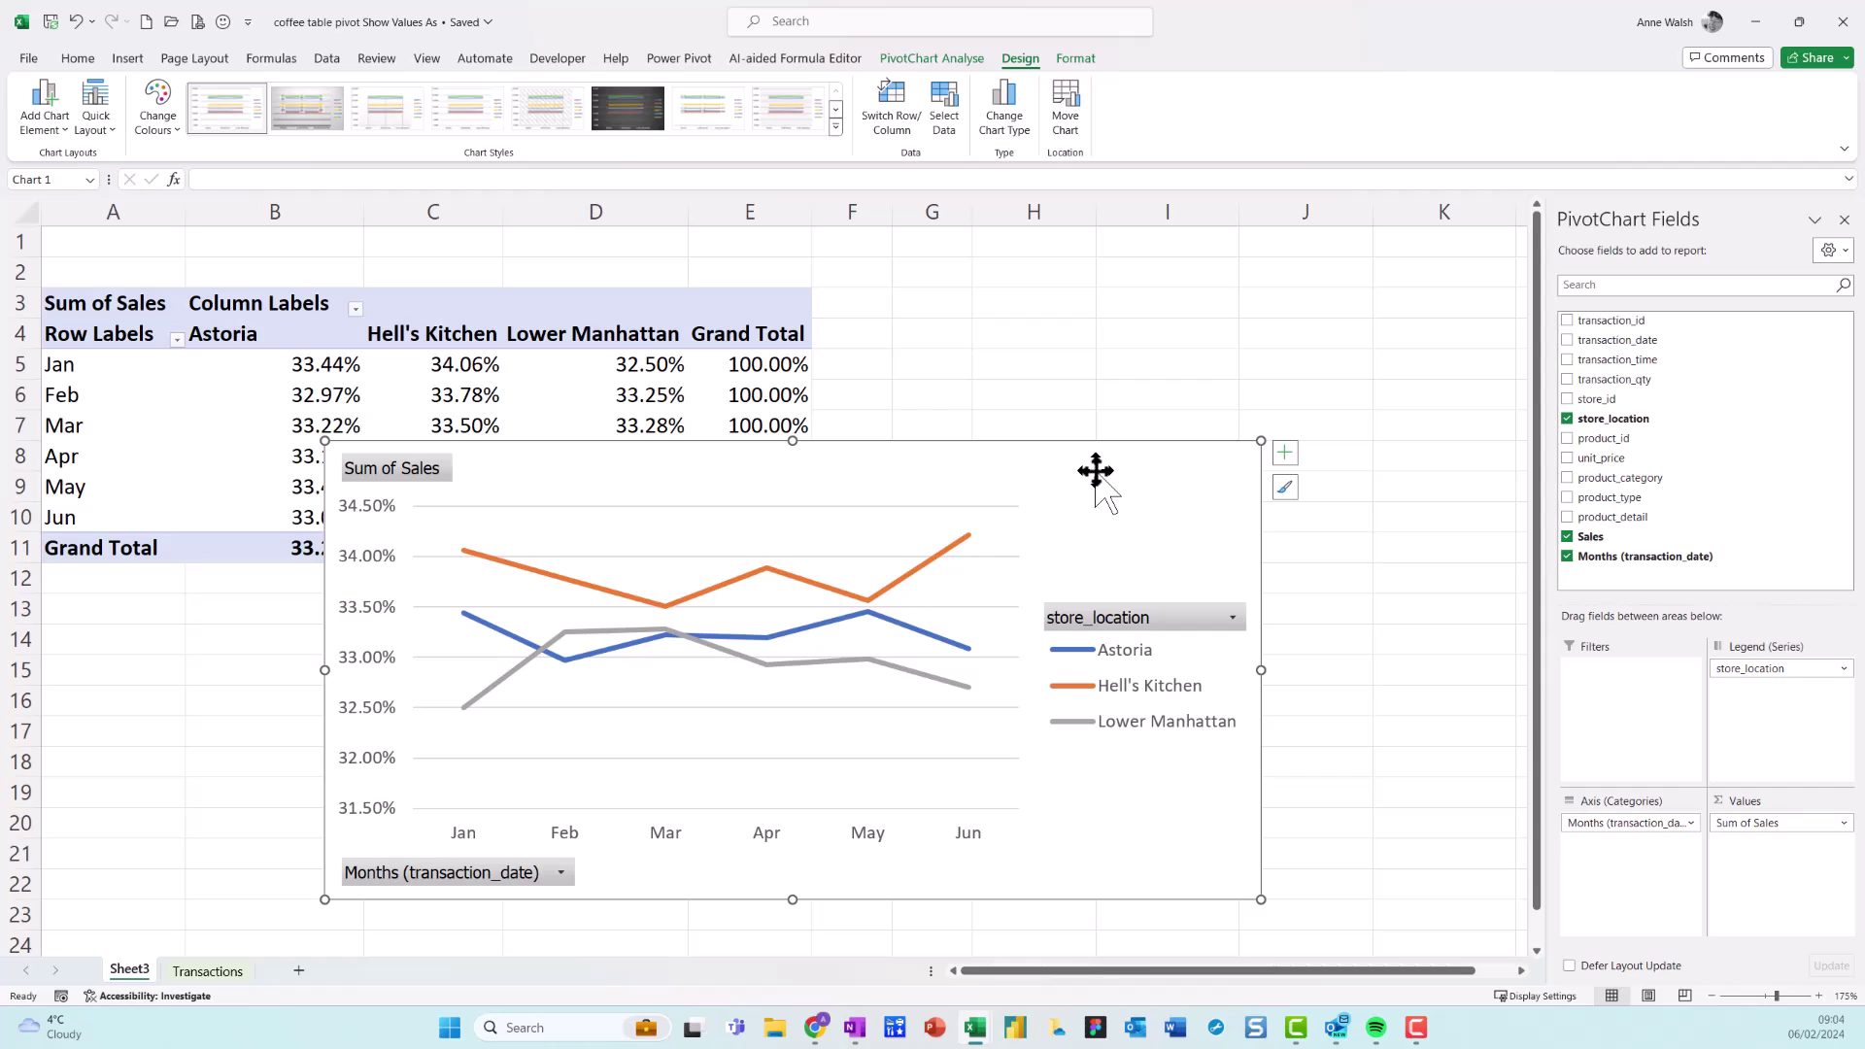
# Hide all field buttons on the PivotChart and nudge the chart slightly lower
pyautogui.click(1078, 59)
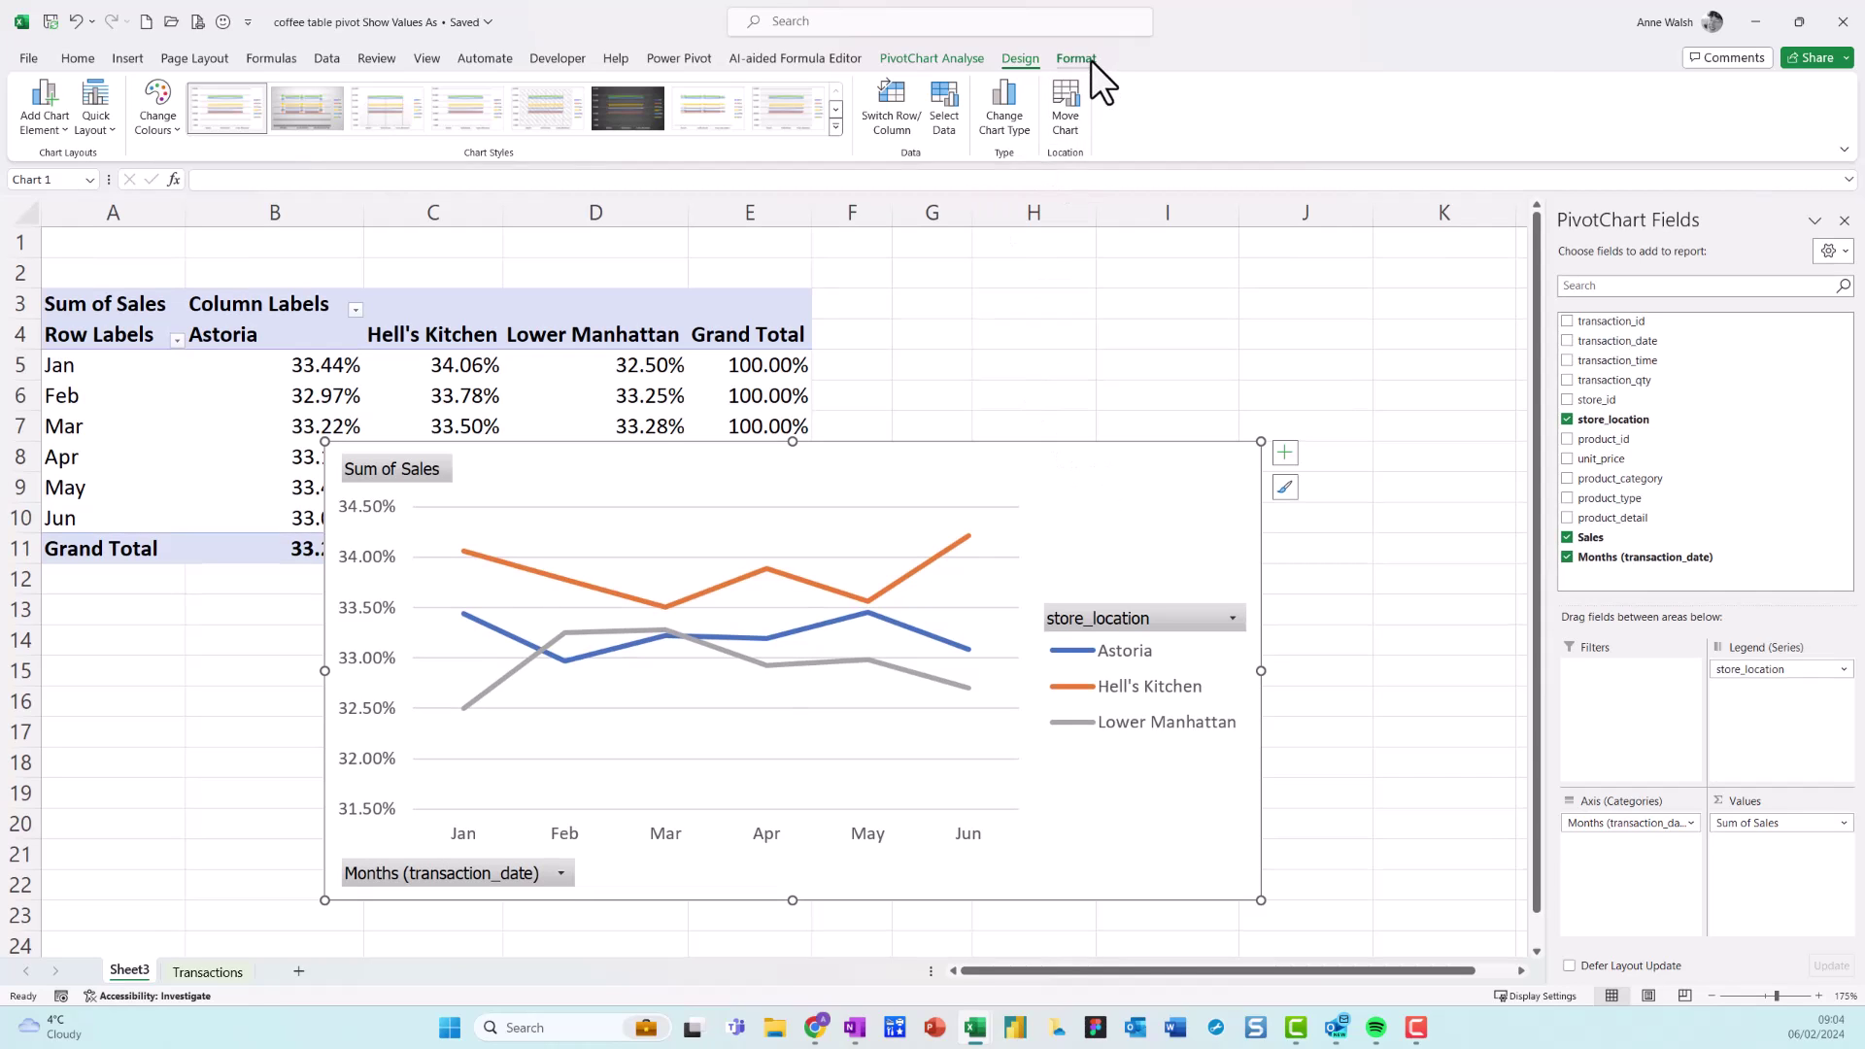
pyautogui.click(914, 60)
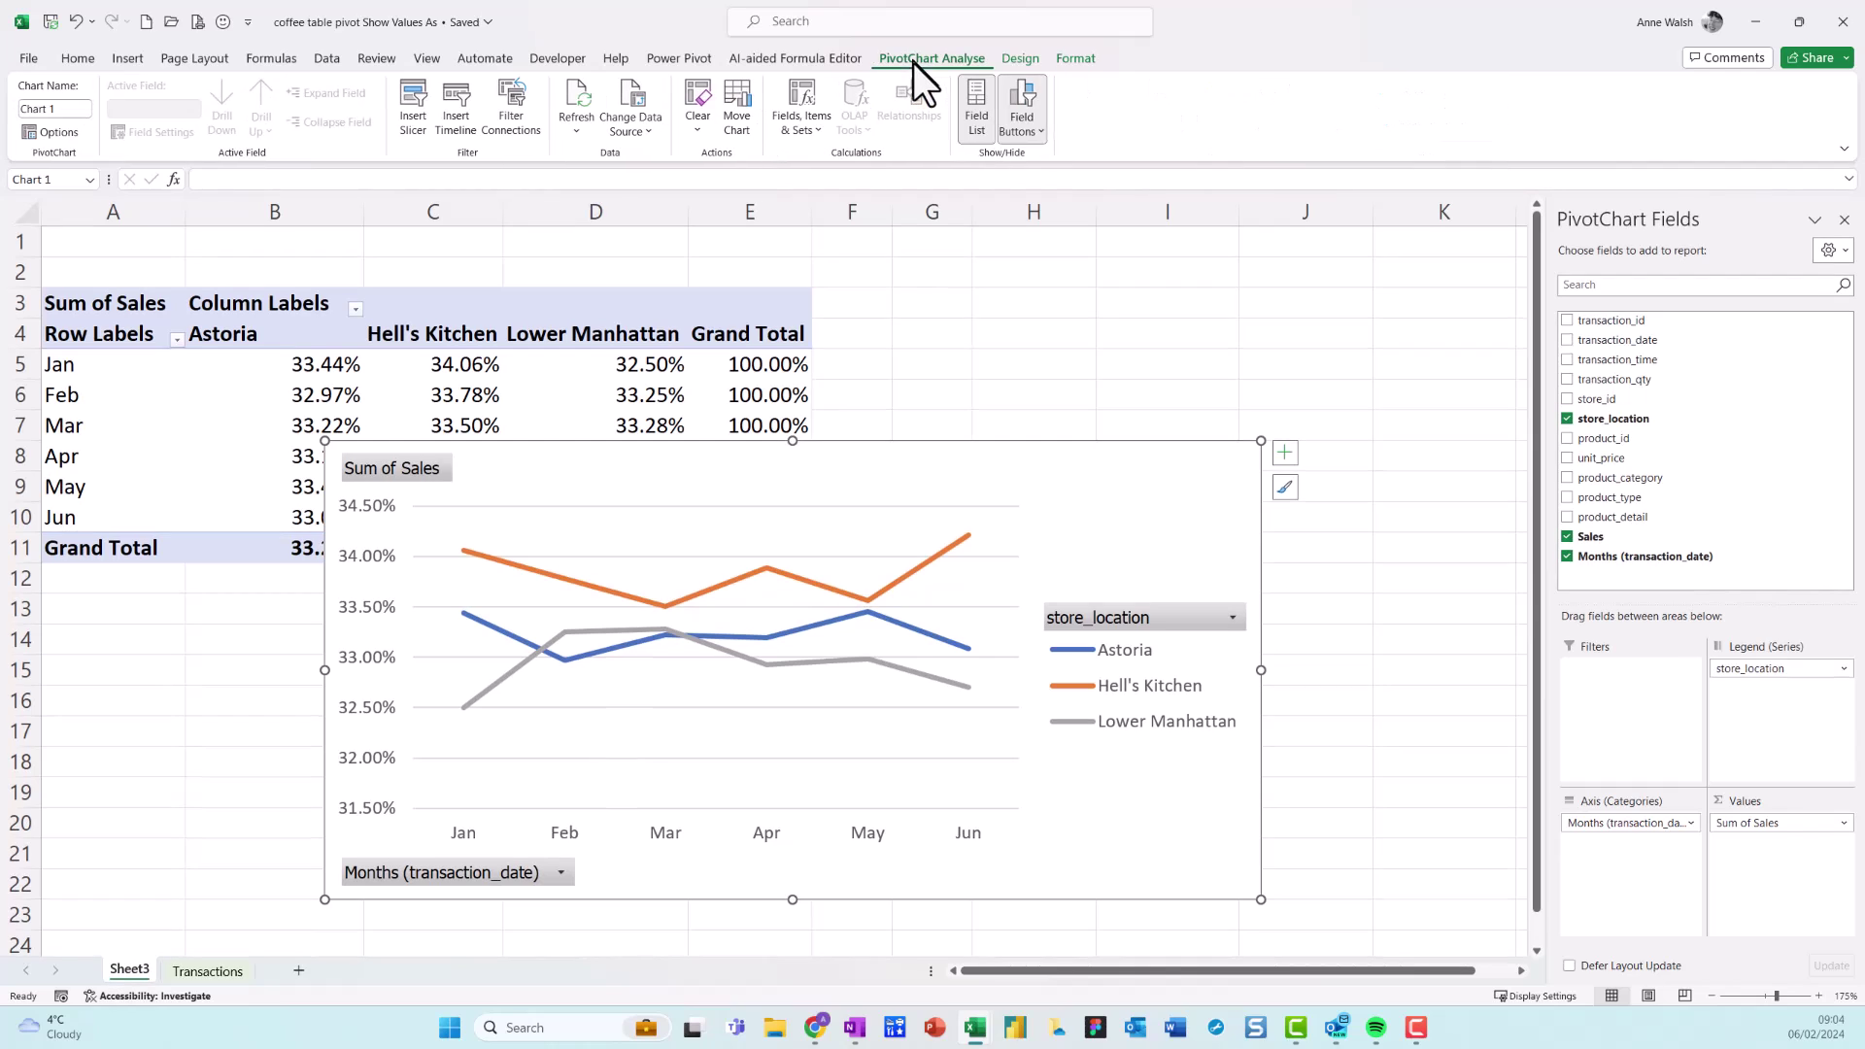
pyautogui.click(1036, 133)
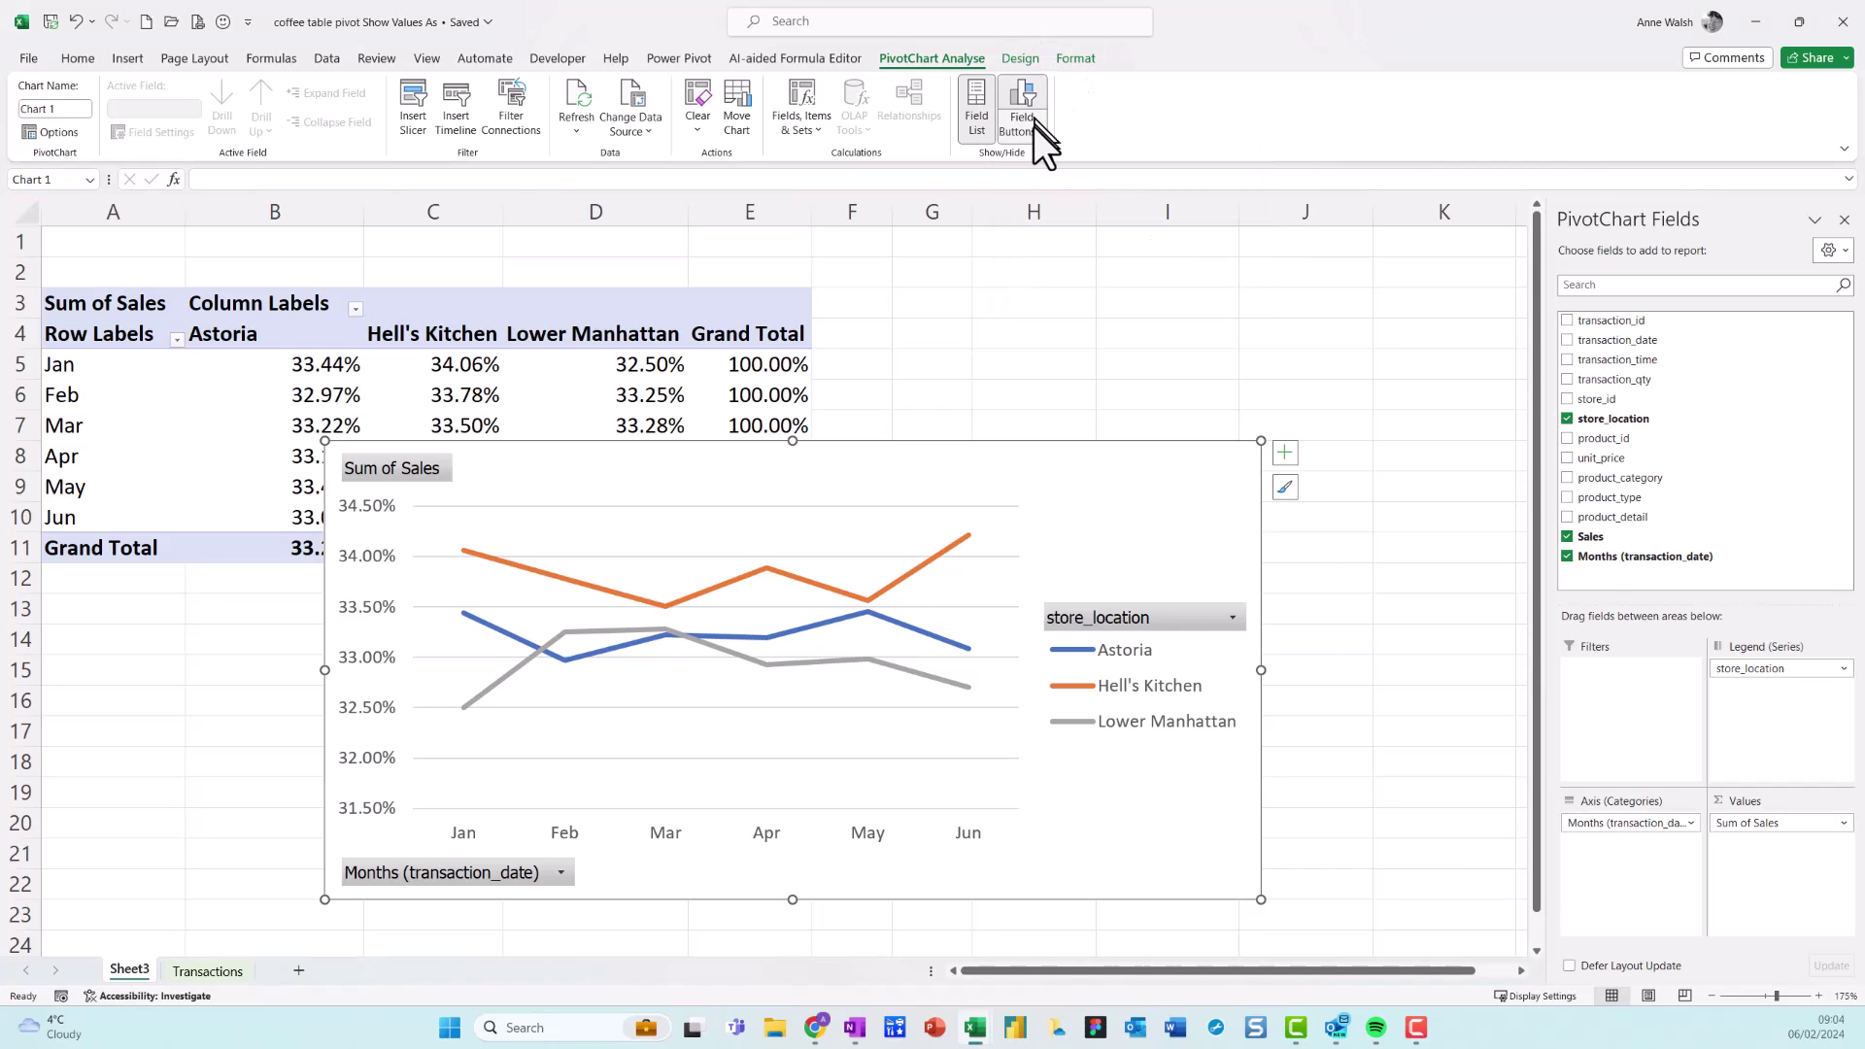
pyautogui.click(1034, 130)
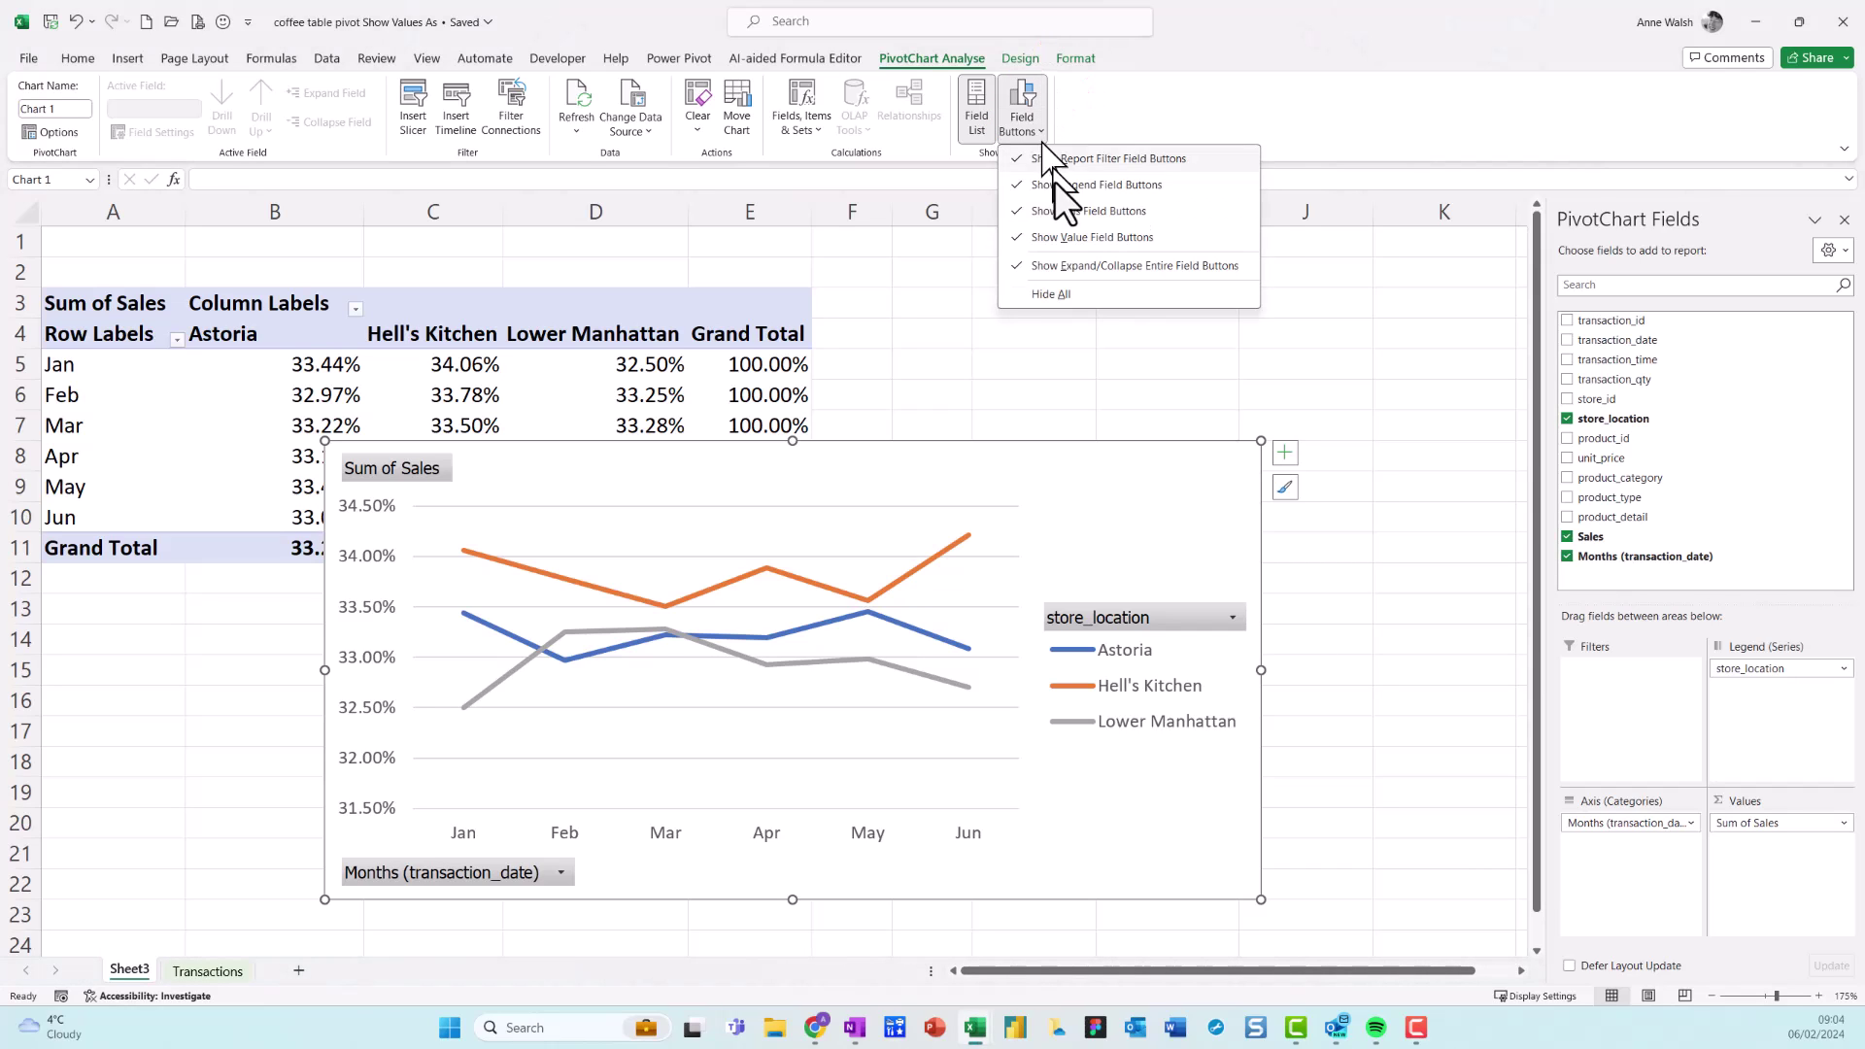
pyautogui.click(1030, 296)
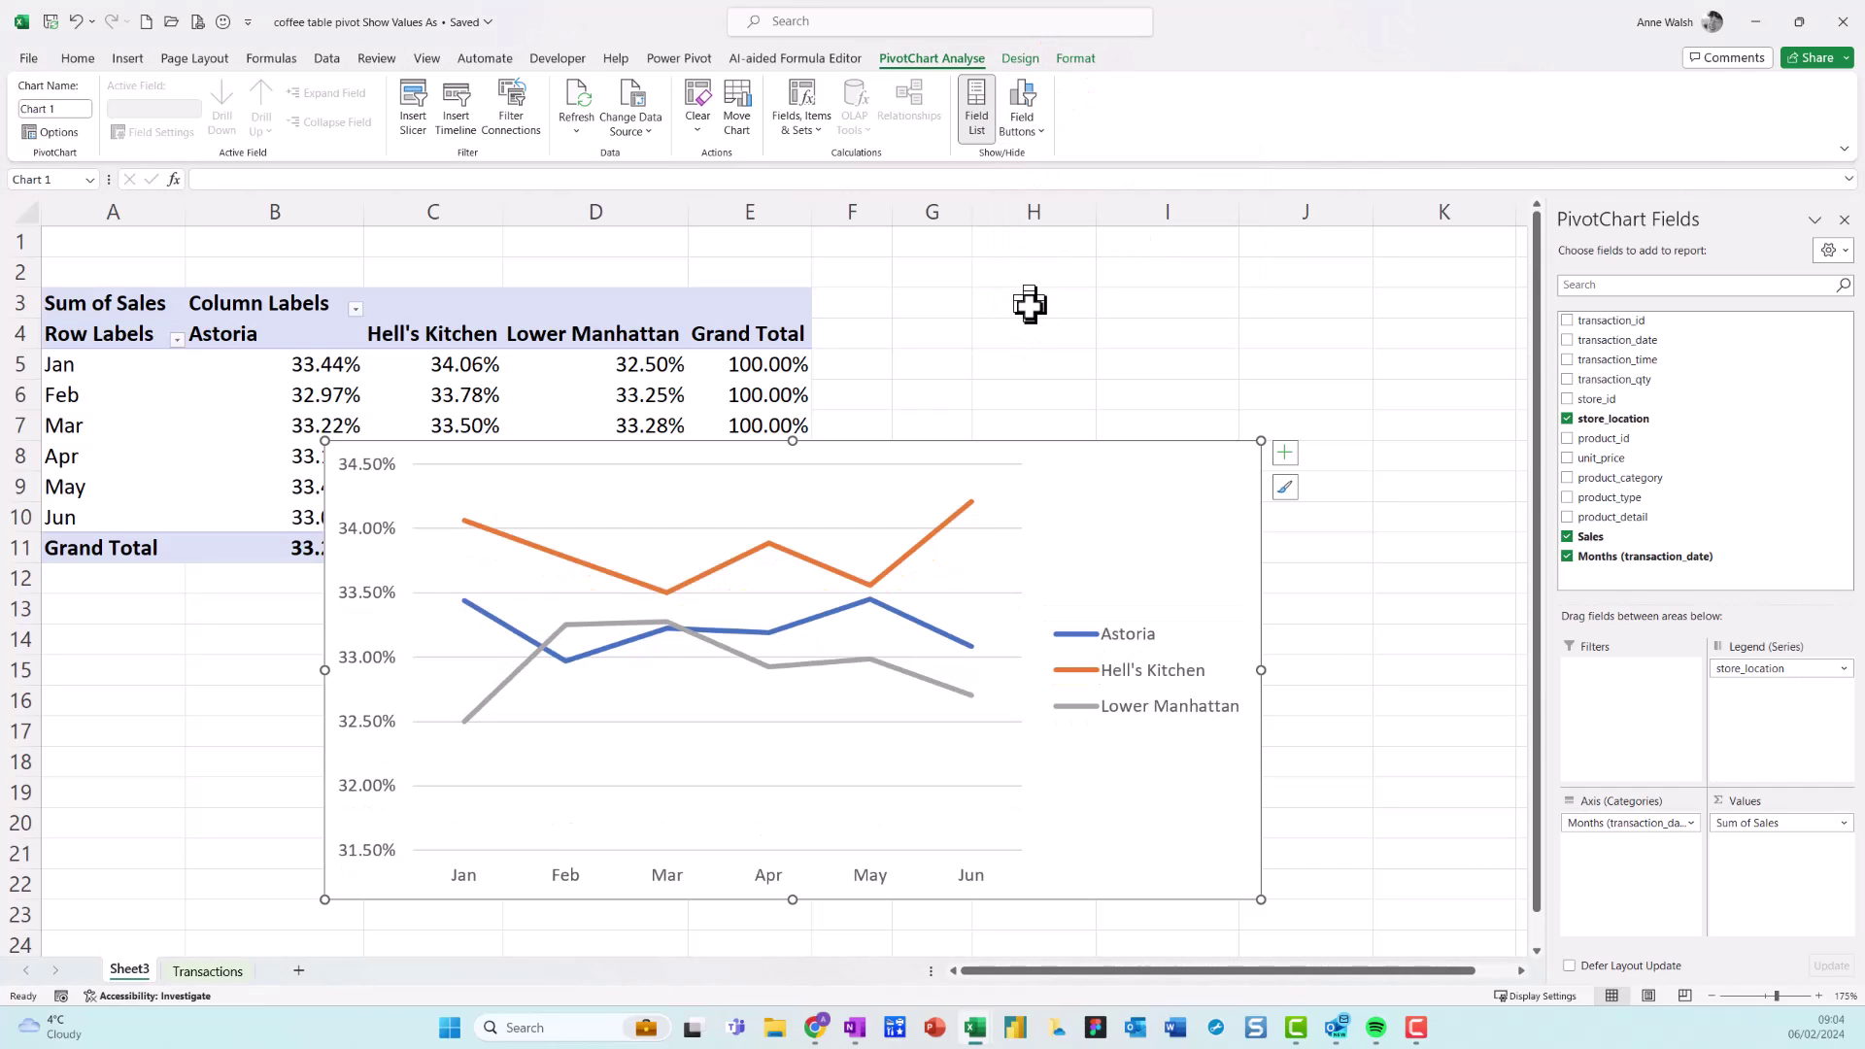
pyautogui.moveTo(1095, 479); pyautogui.dragTo(1102, 512)
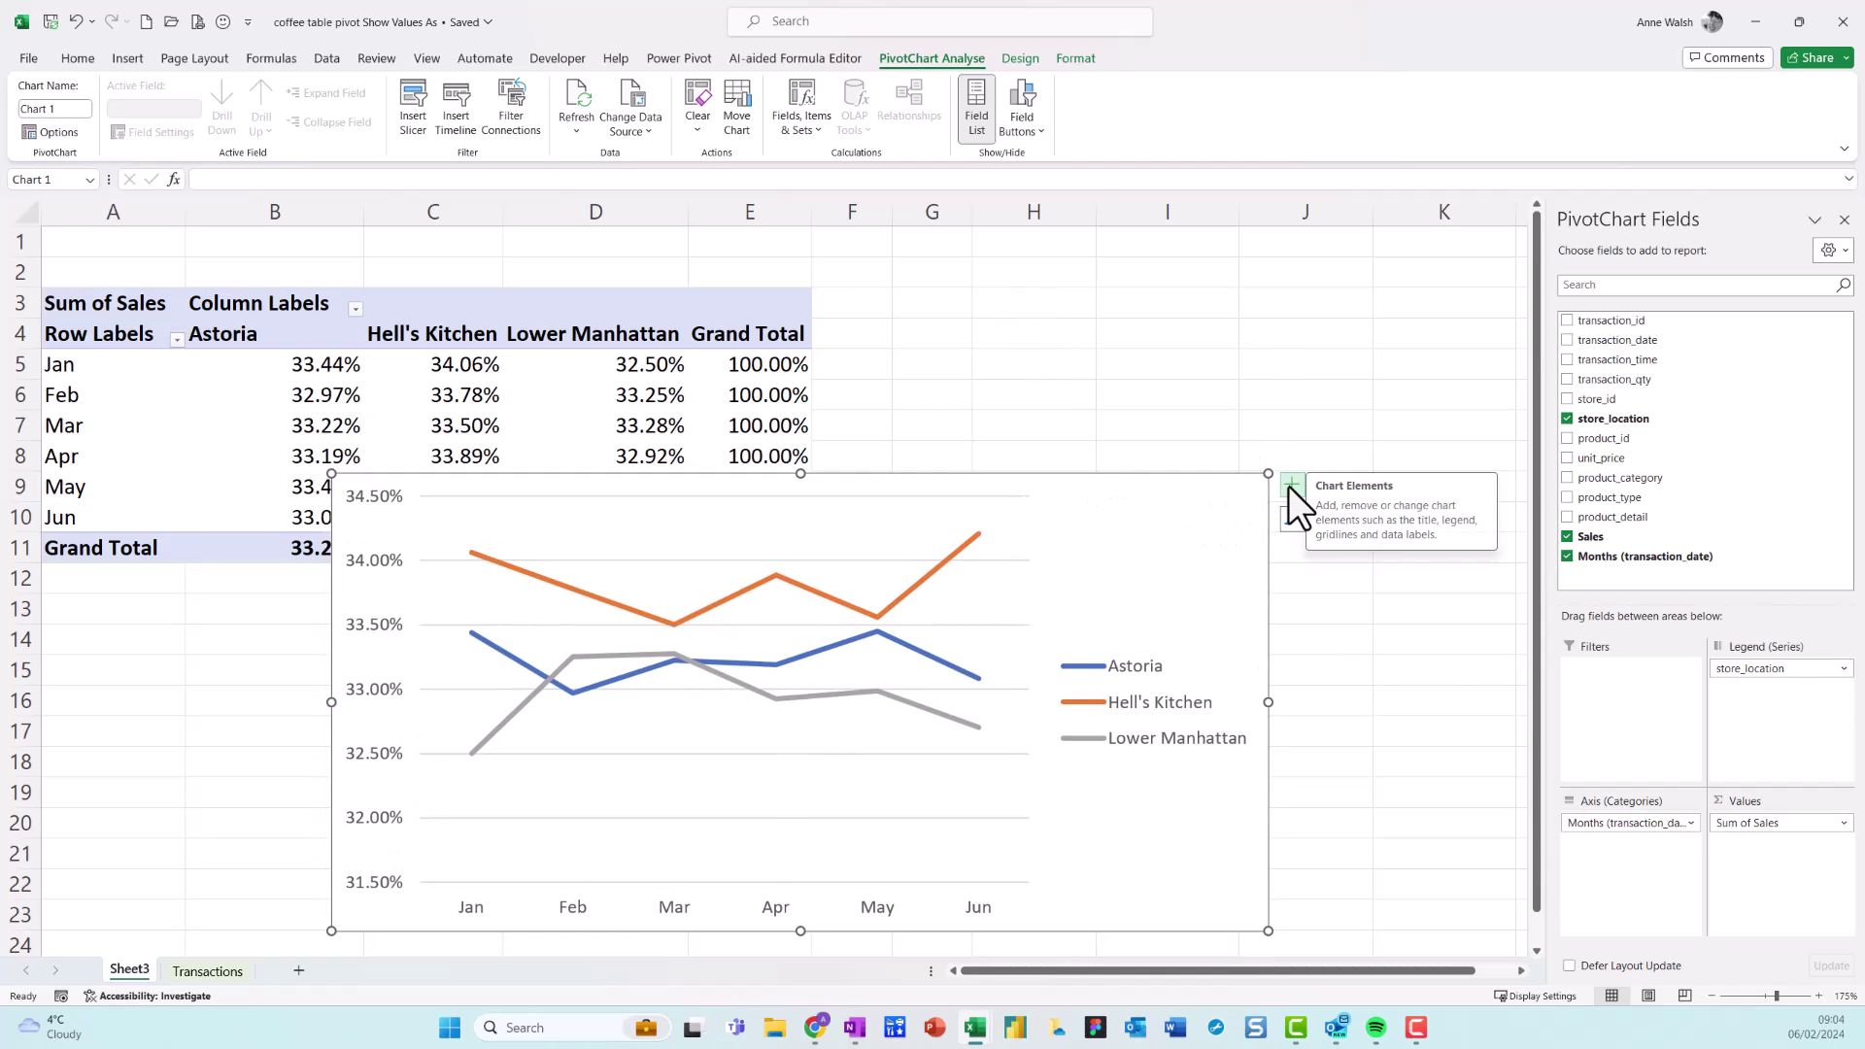
# Add the chart title '% breakdown of sales by location and month' and drag it rightward
pyautogui.click(1291, 483)
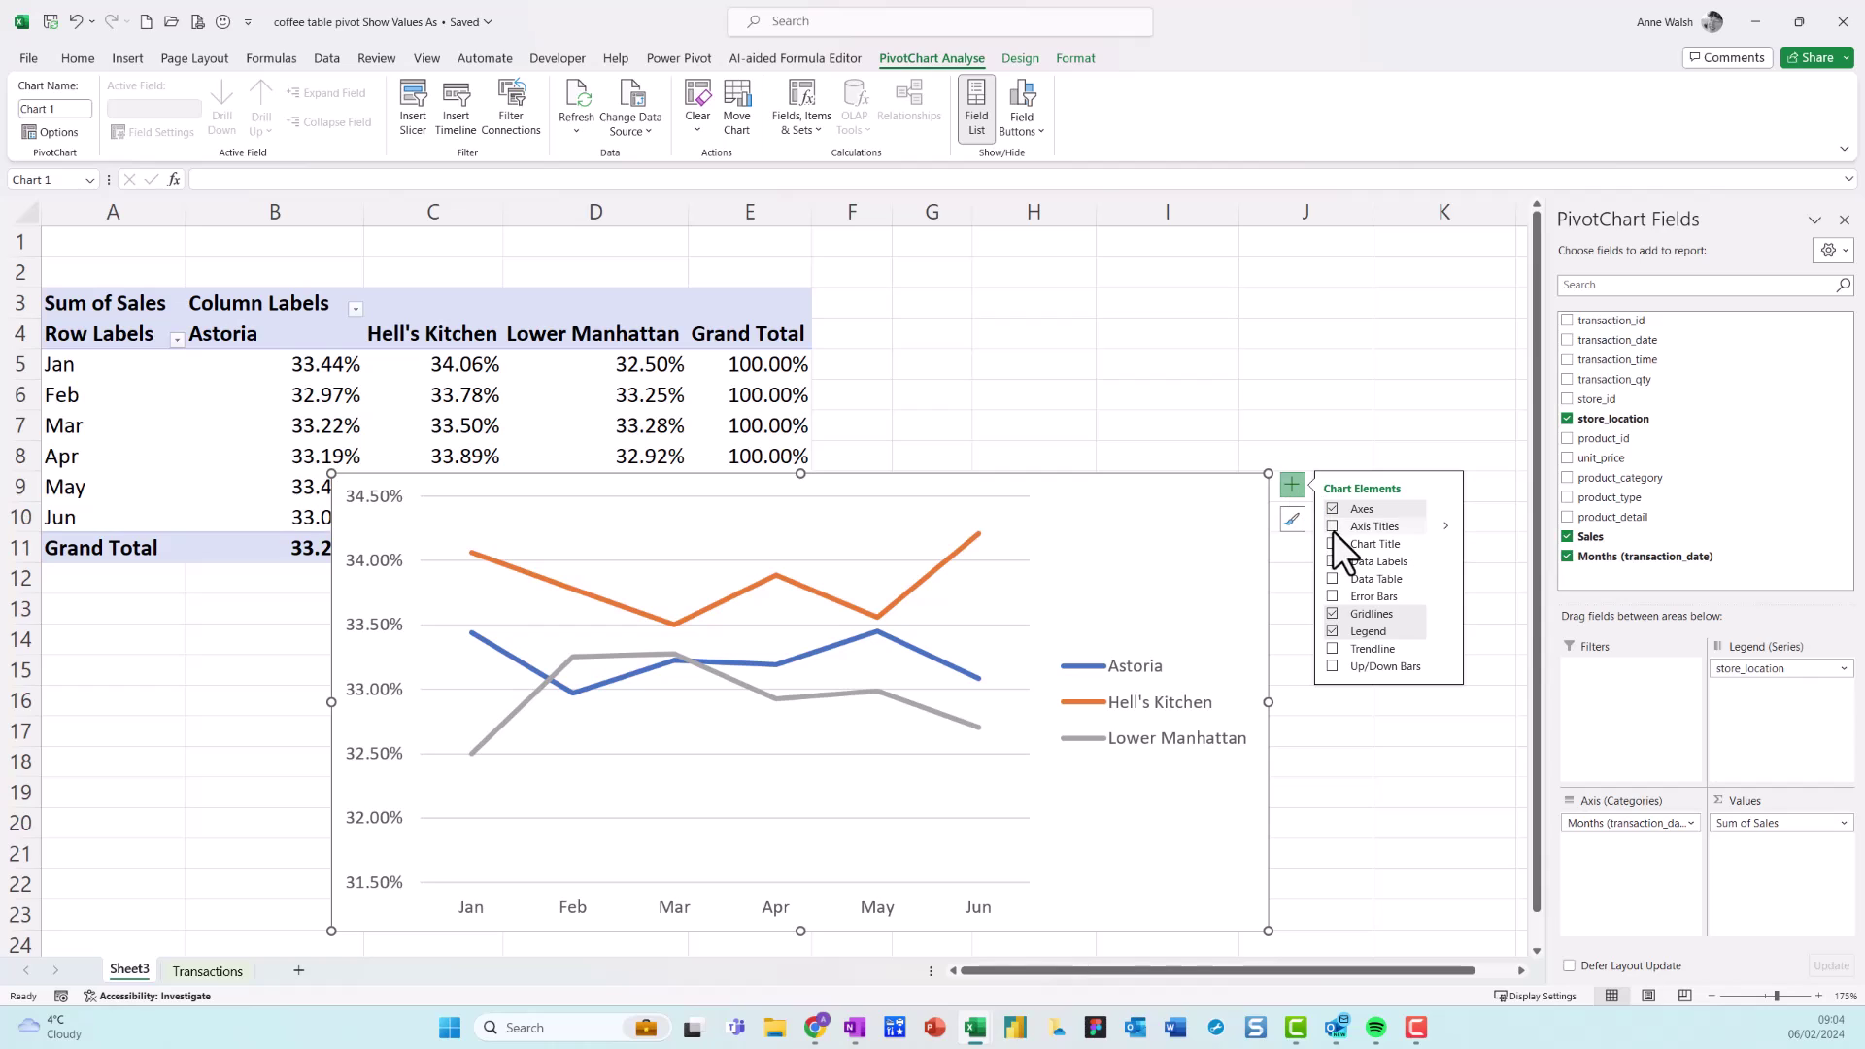
pyautogui.click(1360, 542)
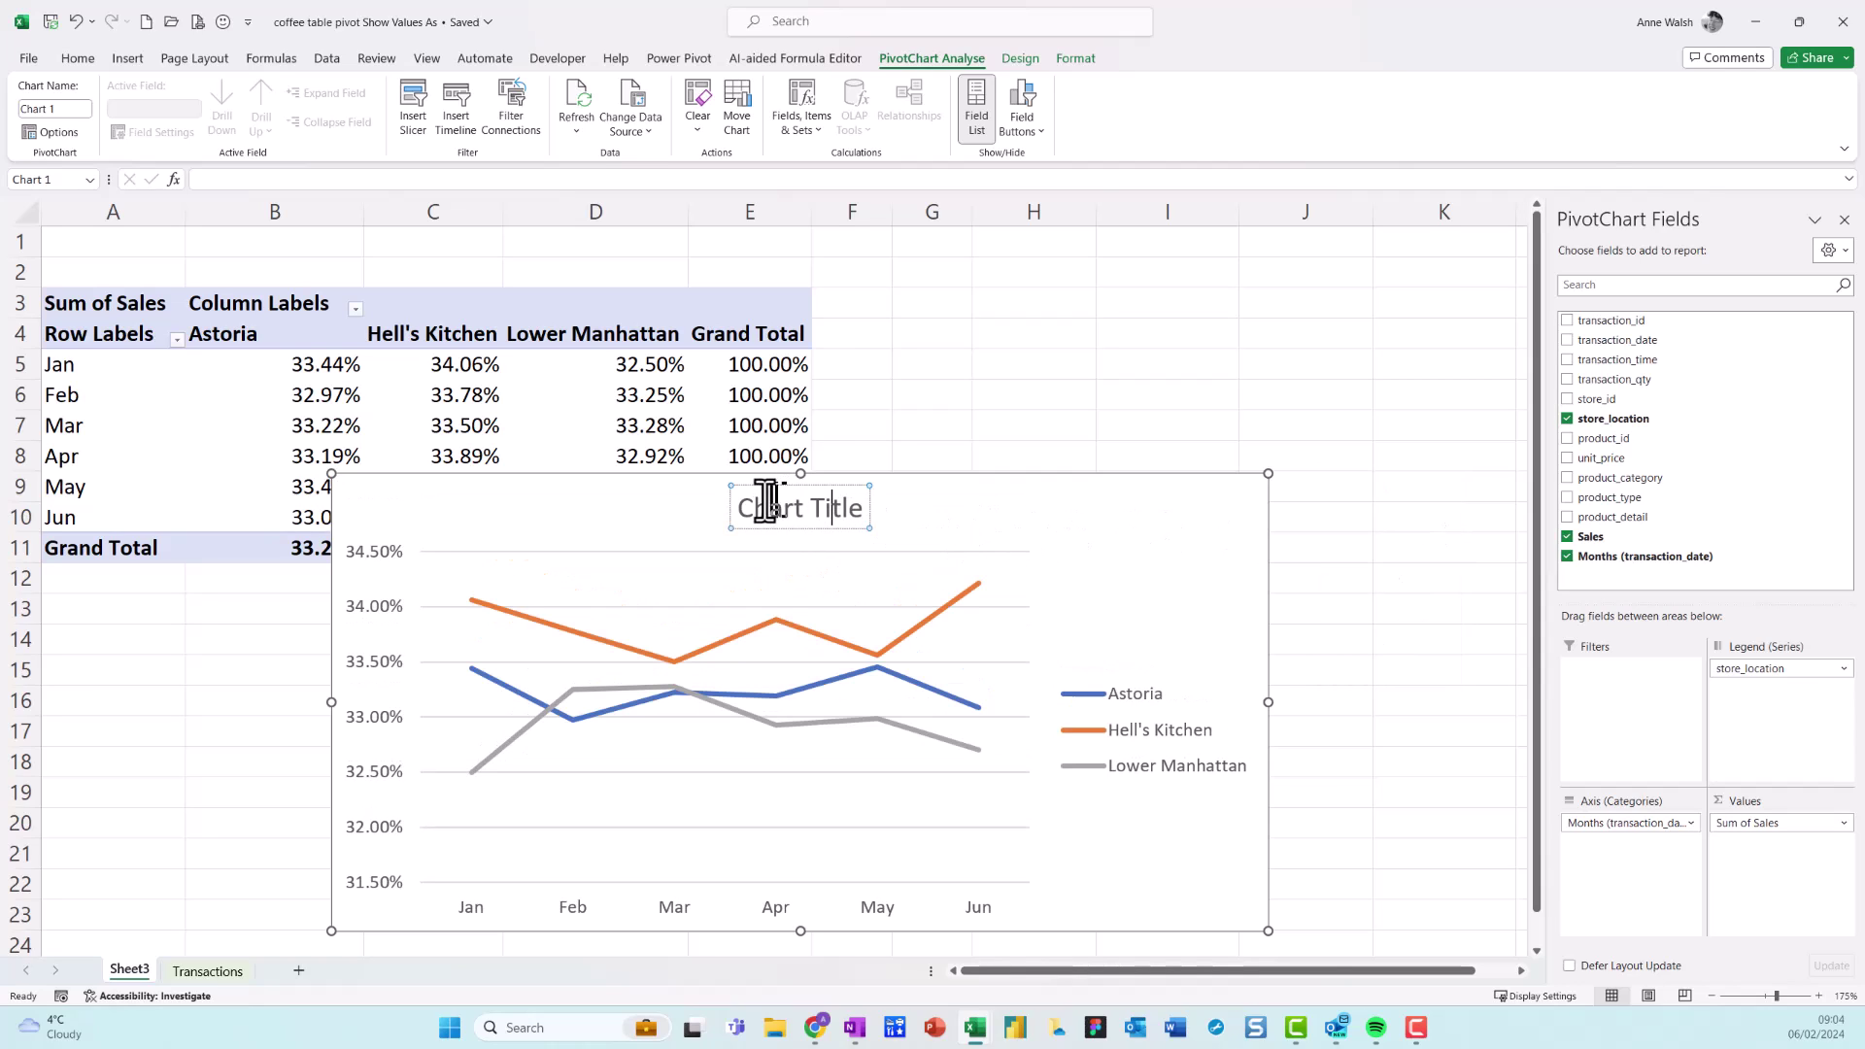
pyautogui.moveTo(725, 507); pyautogui.dragTo(907, 508)
pyautogui.write('%')
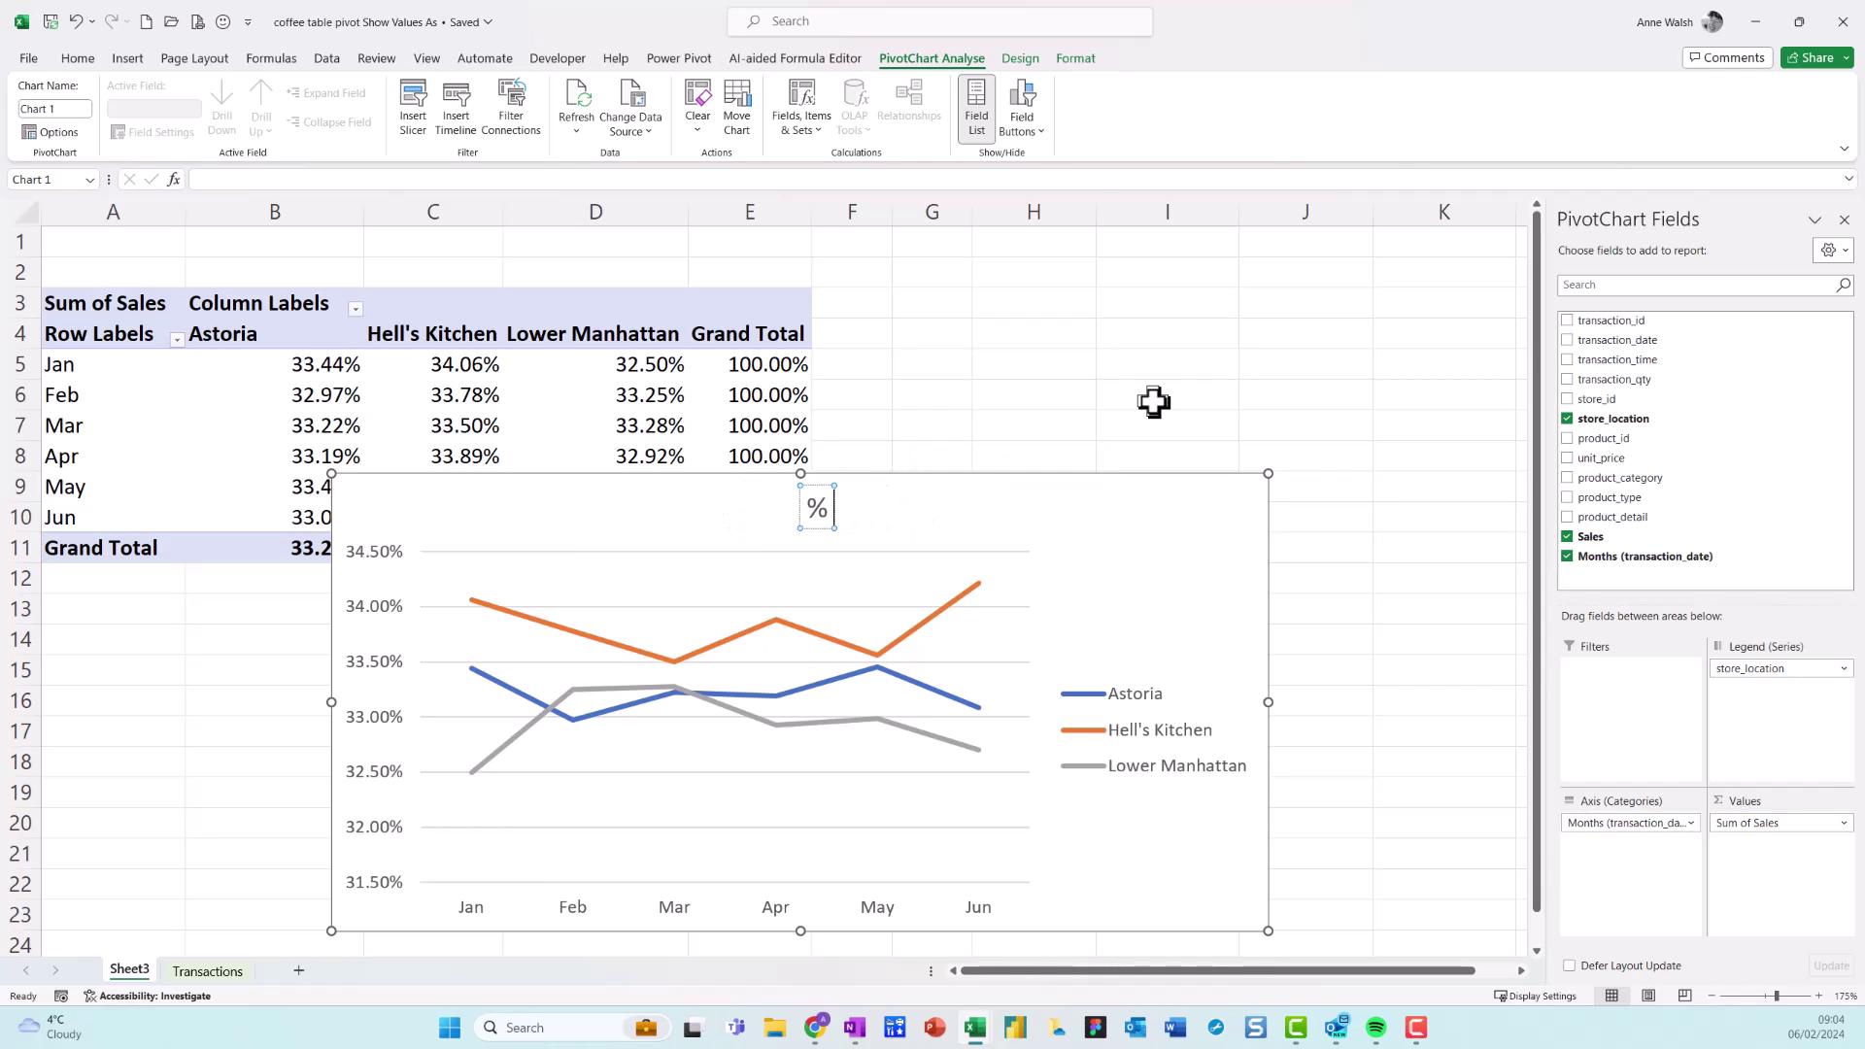
pyautogui.write(' breakdown of')
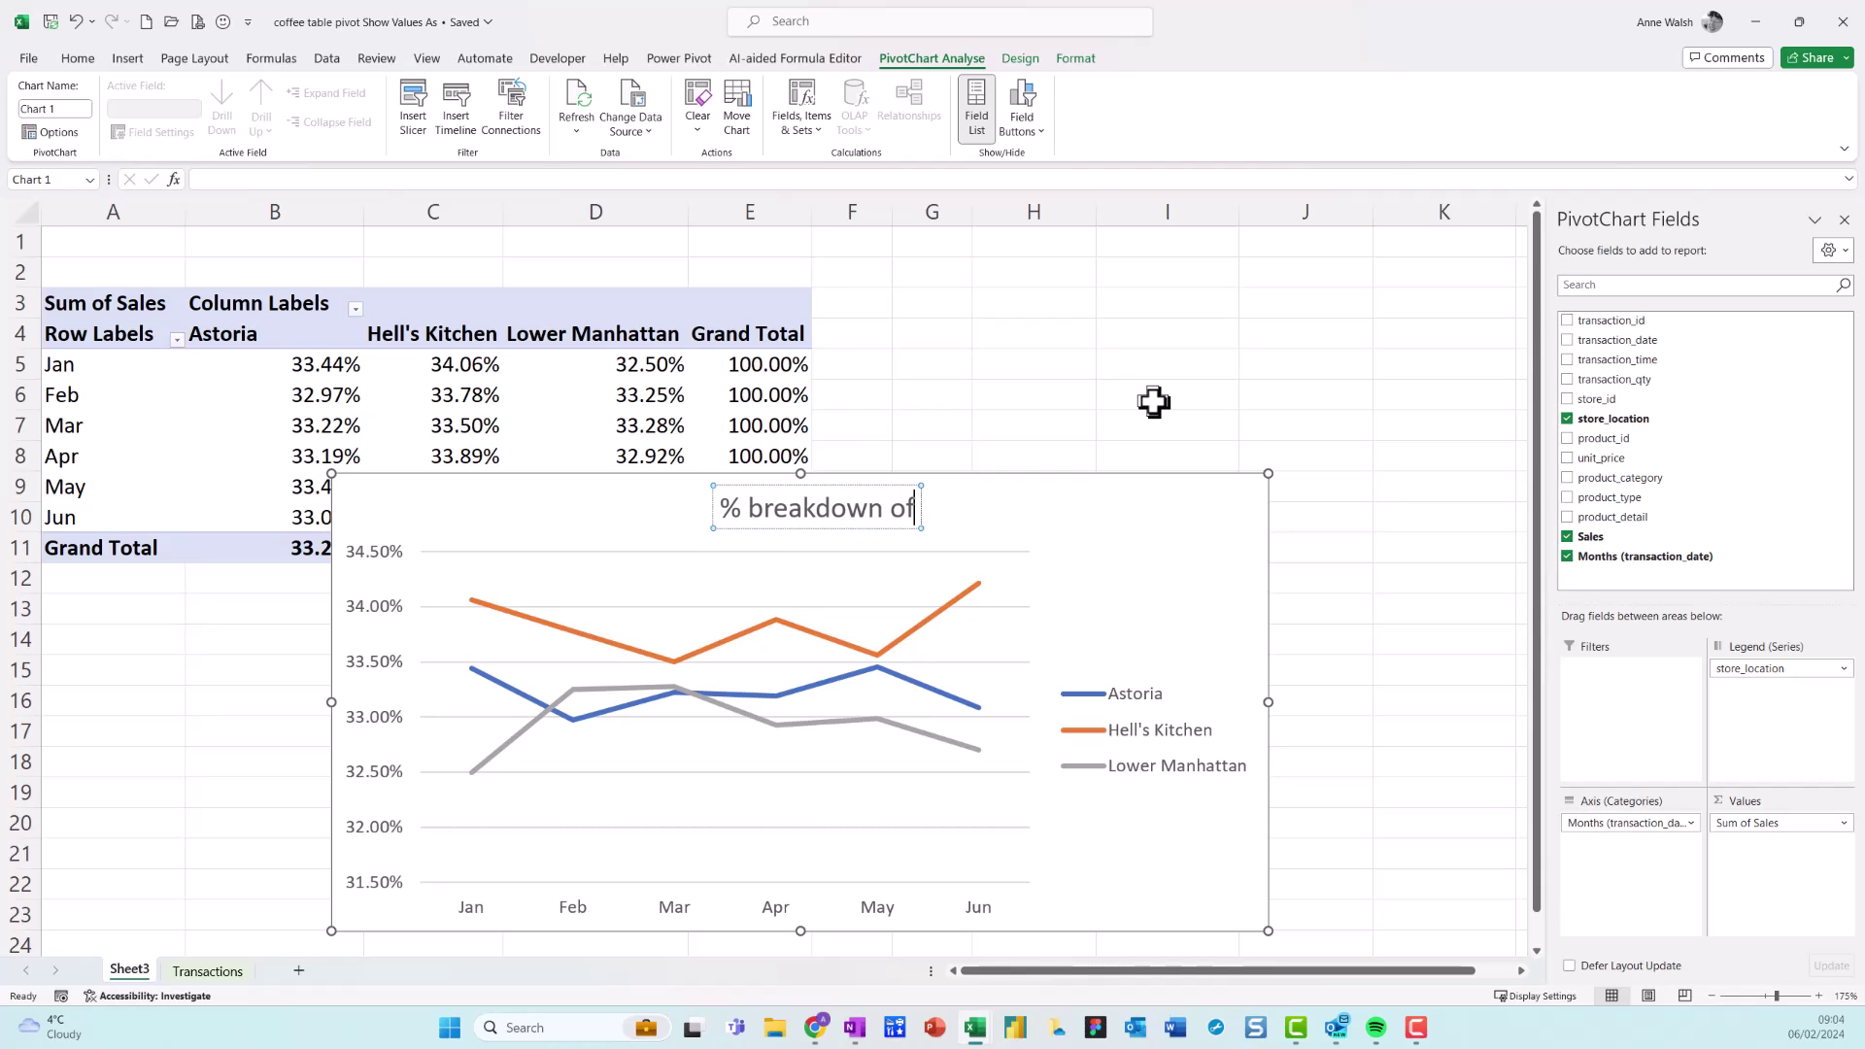
pyautogui.write(' sales by lo')
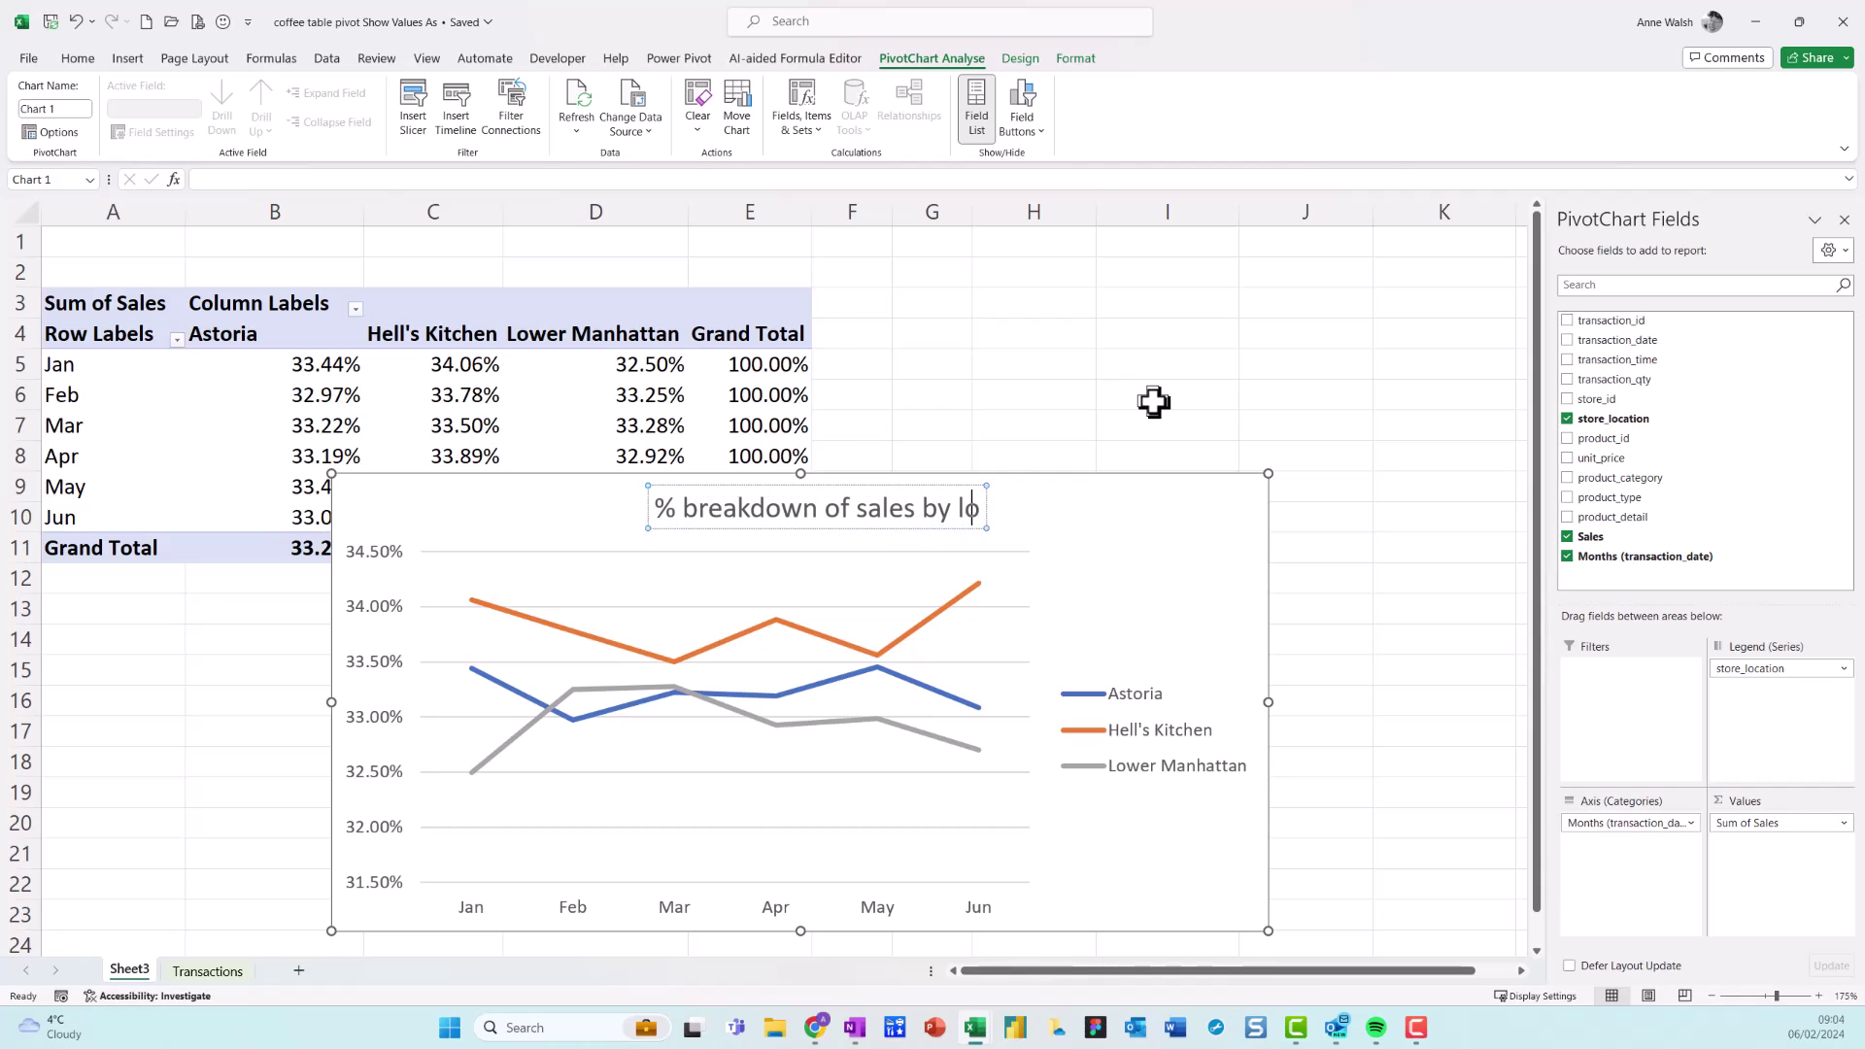
pyautogui.write('cationa nd m')
pyautogui.press('BackSpace')
pyautogui.press('BackSpace')
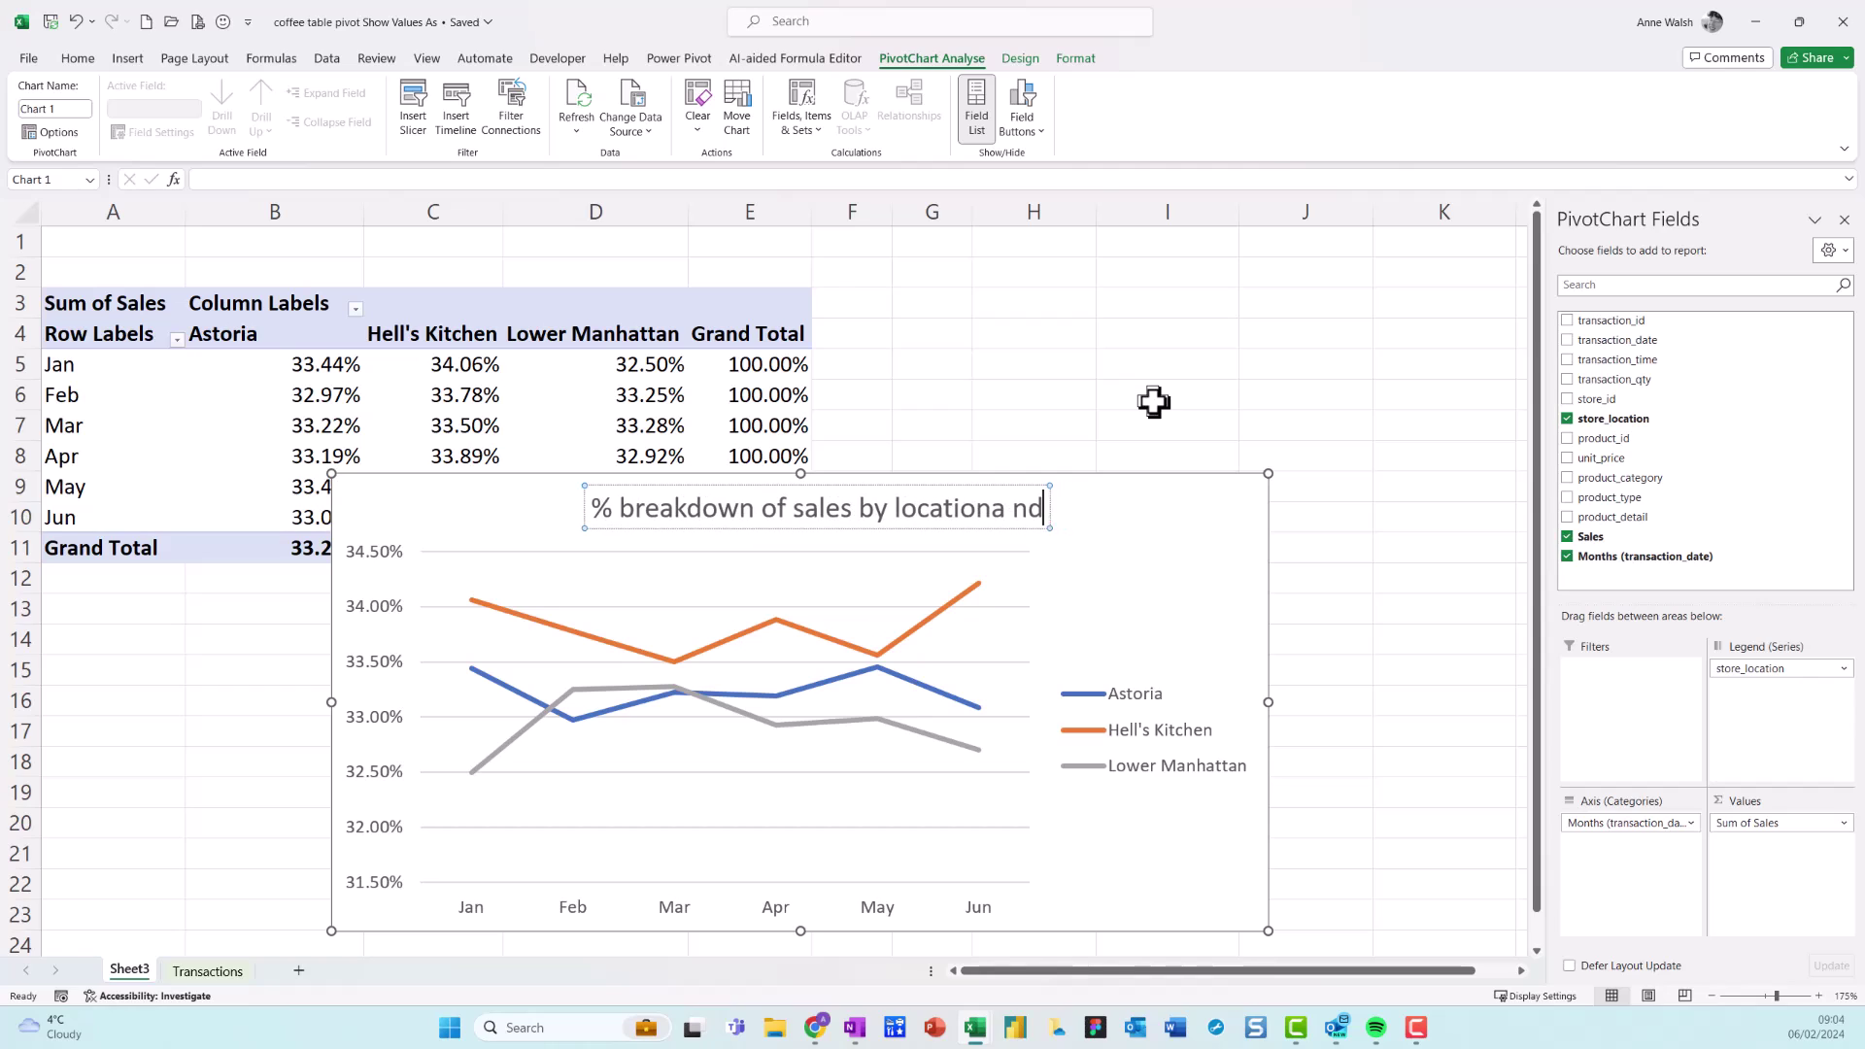
pyautogui.press('BackSpace')
pyautogui.press('BackSpace')
pyautogui.press('BackSpace')
pyautogui.press('BackSpace')
pyautogui.press('BackSpace')
pyautogui.write('n')
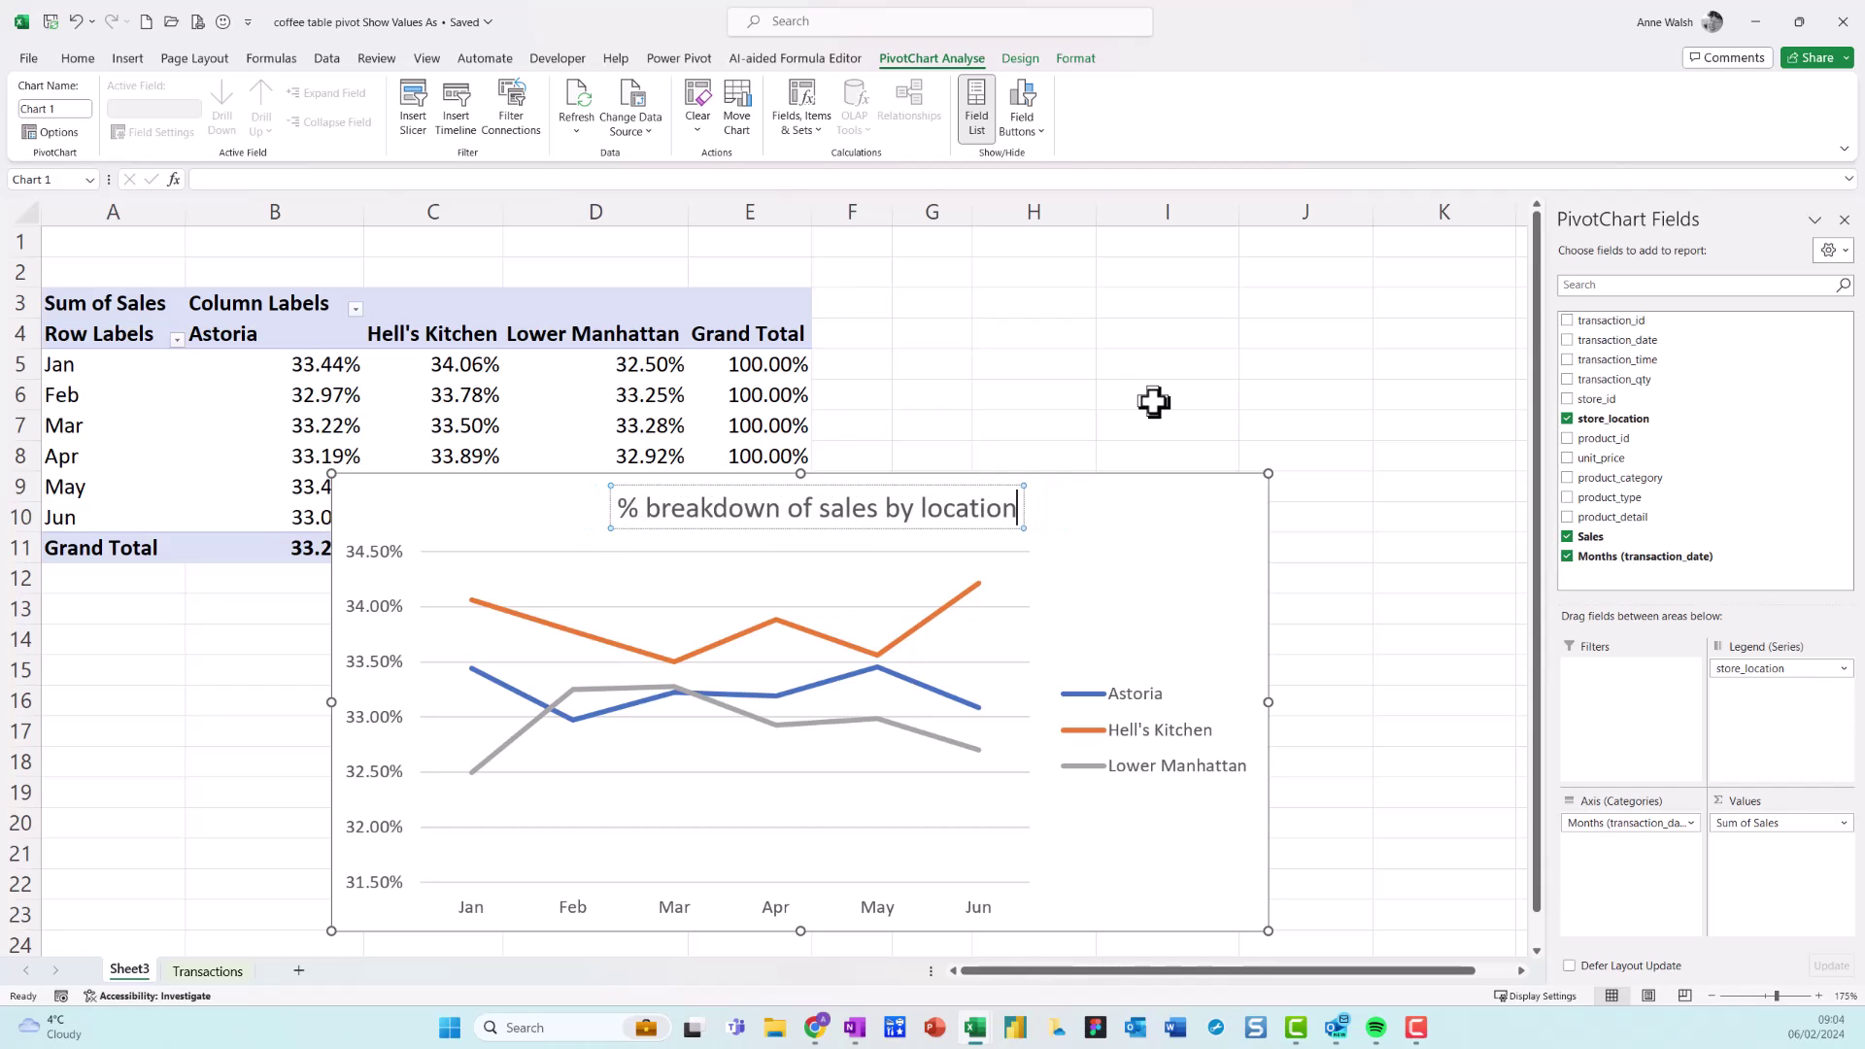
pyautogui.write(' and month')
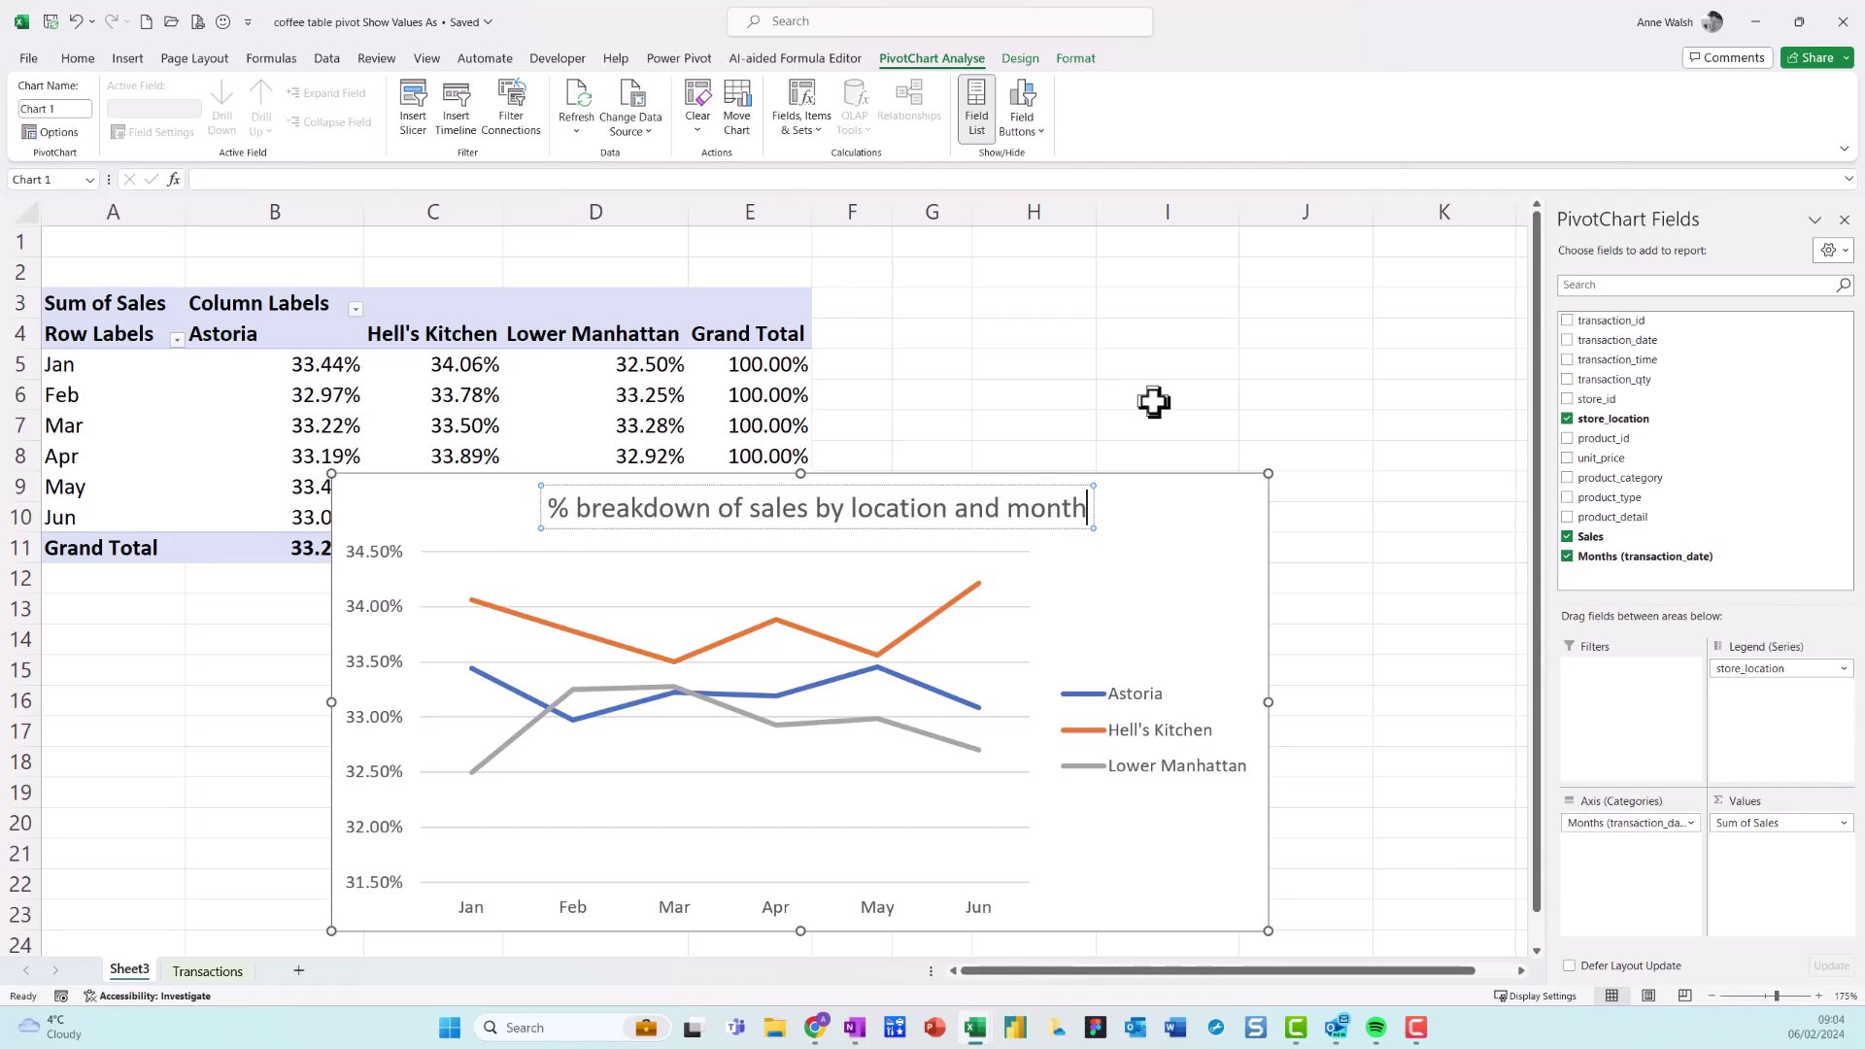
pyautogui.moveTo(1040, 520); pyautogui.dragTo(1227, 508)
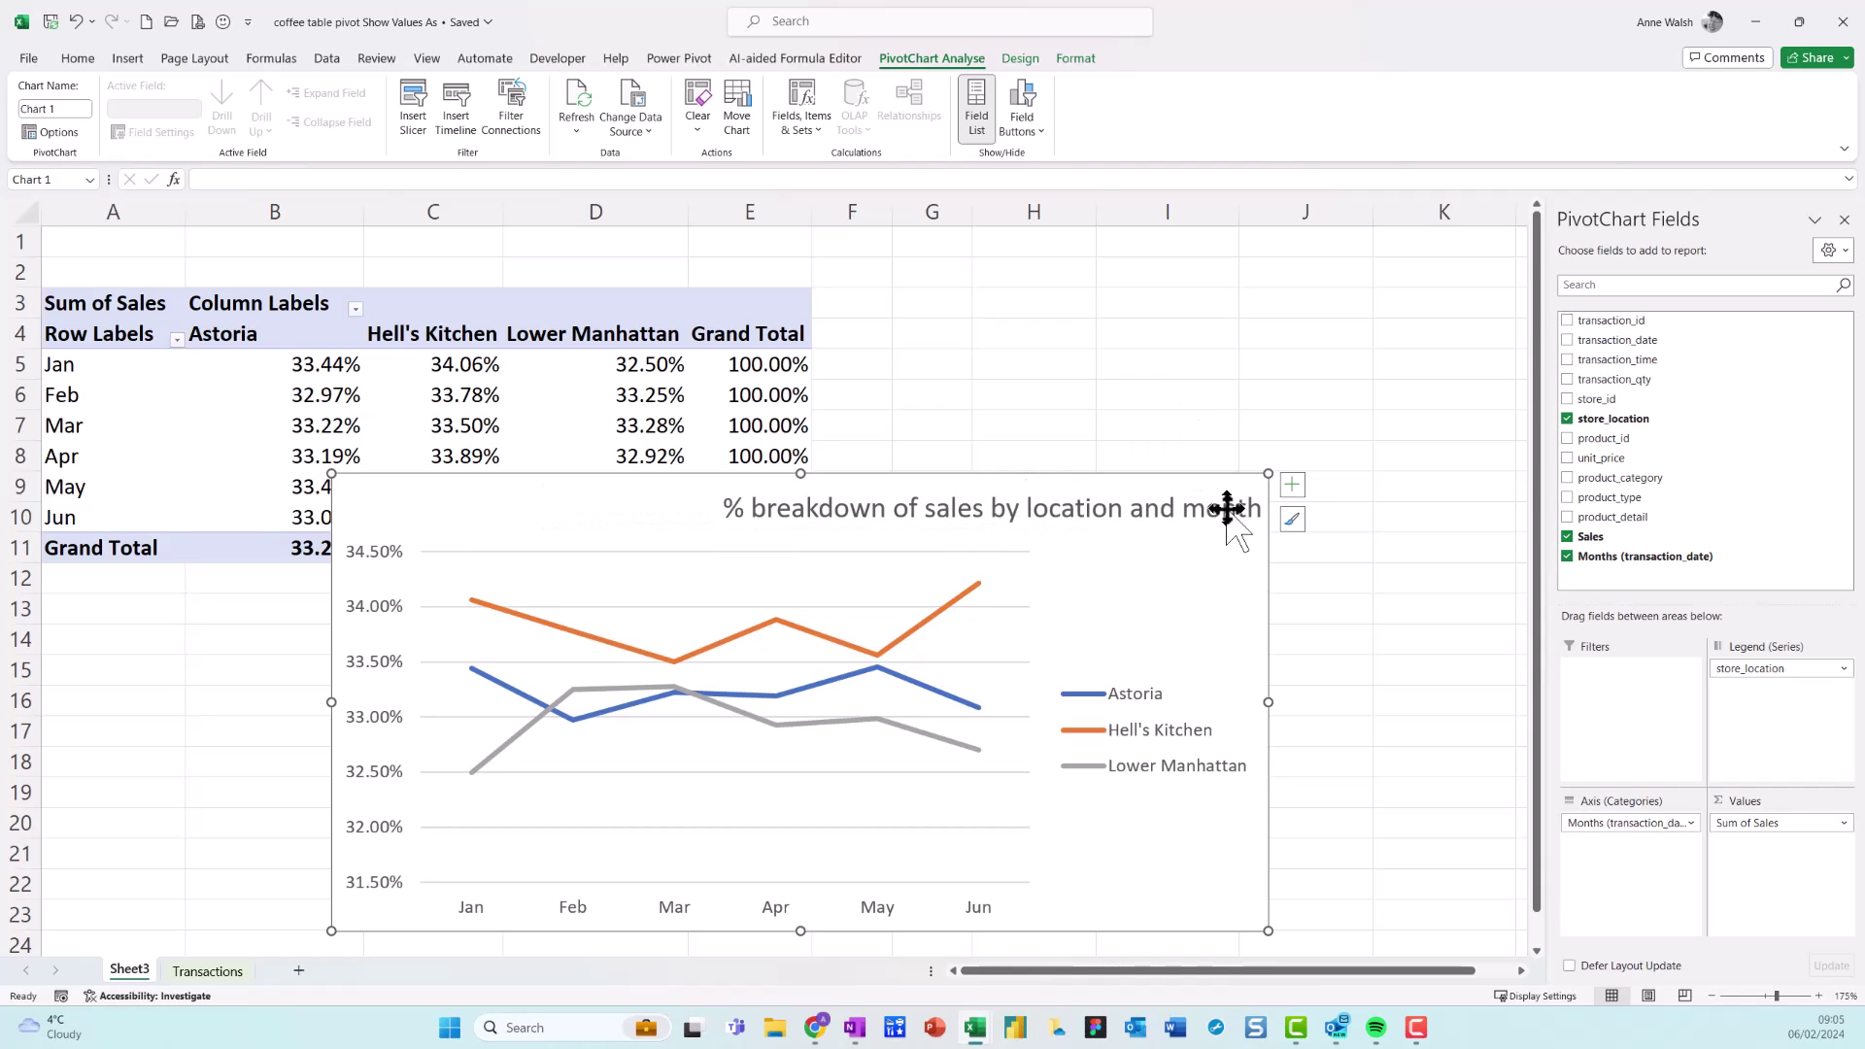
# Briefly show percentage data labels on the chart lines, then remove them again
pyautogui.click(1294, 489)
pyautogui.click(1331, 562)
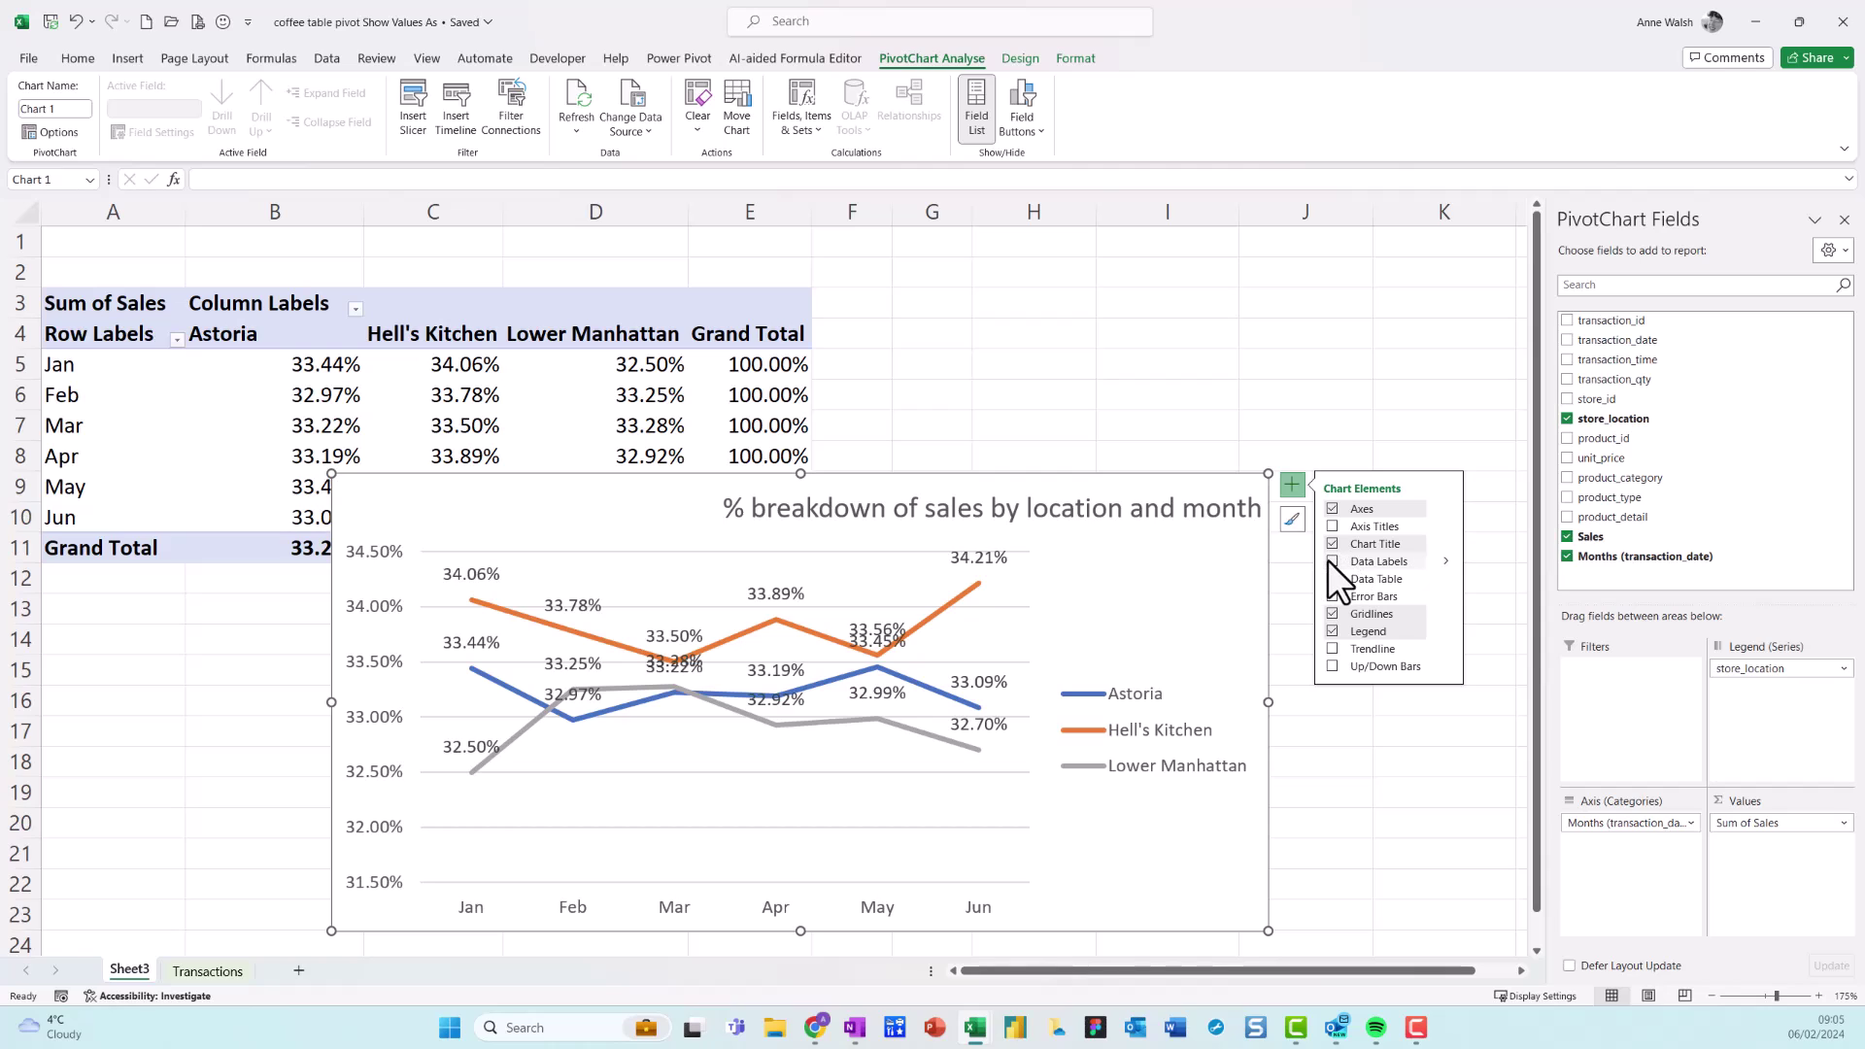
pyautogui.click(1332, 562)
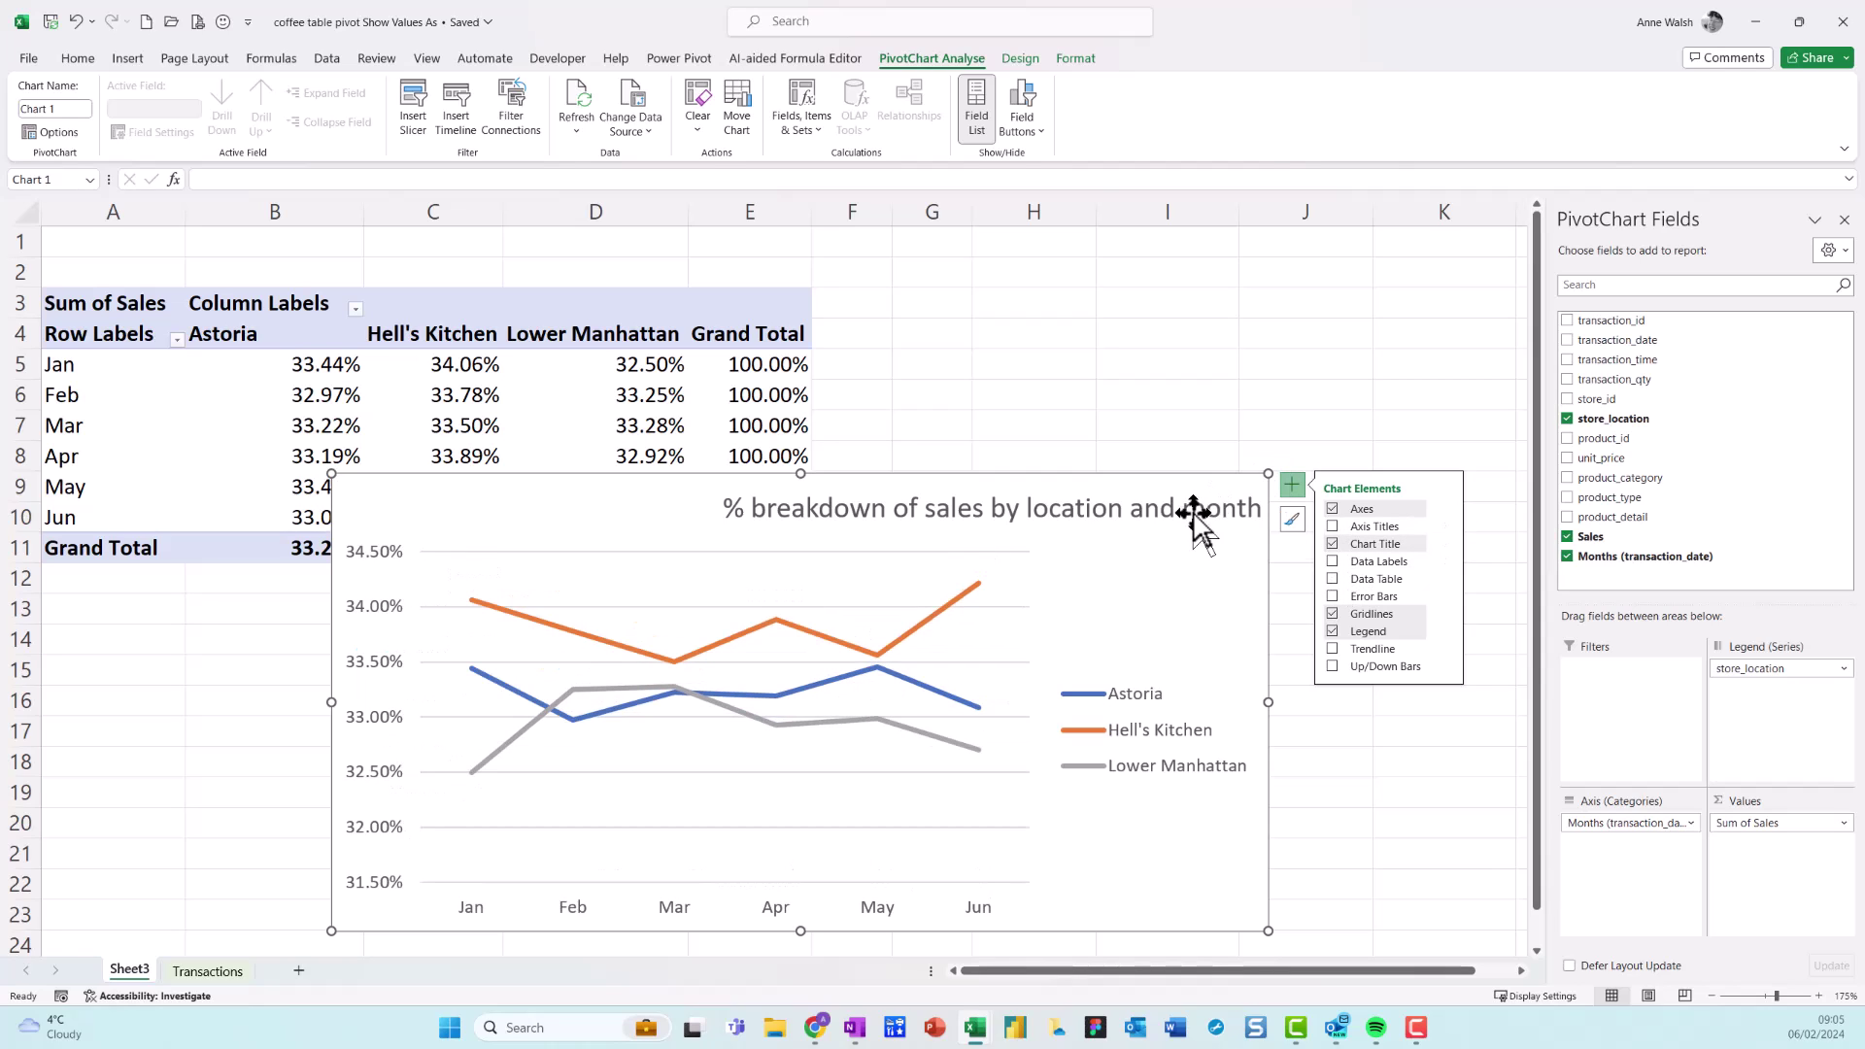
# Move the chart title left toward centre and place the chart below the pivot table at row 12
pyautogui.click(1156, 524)
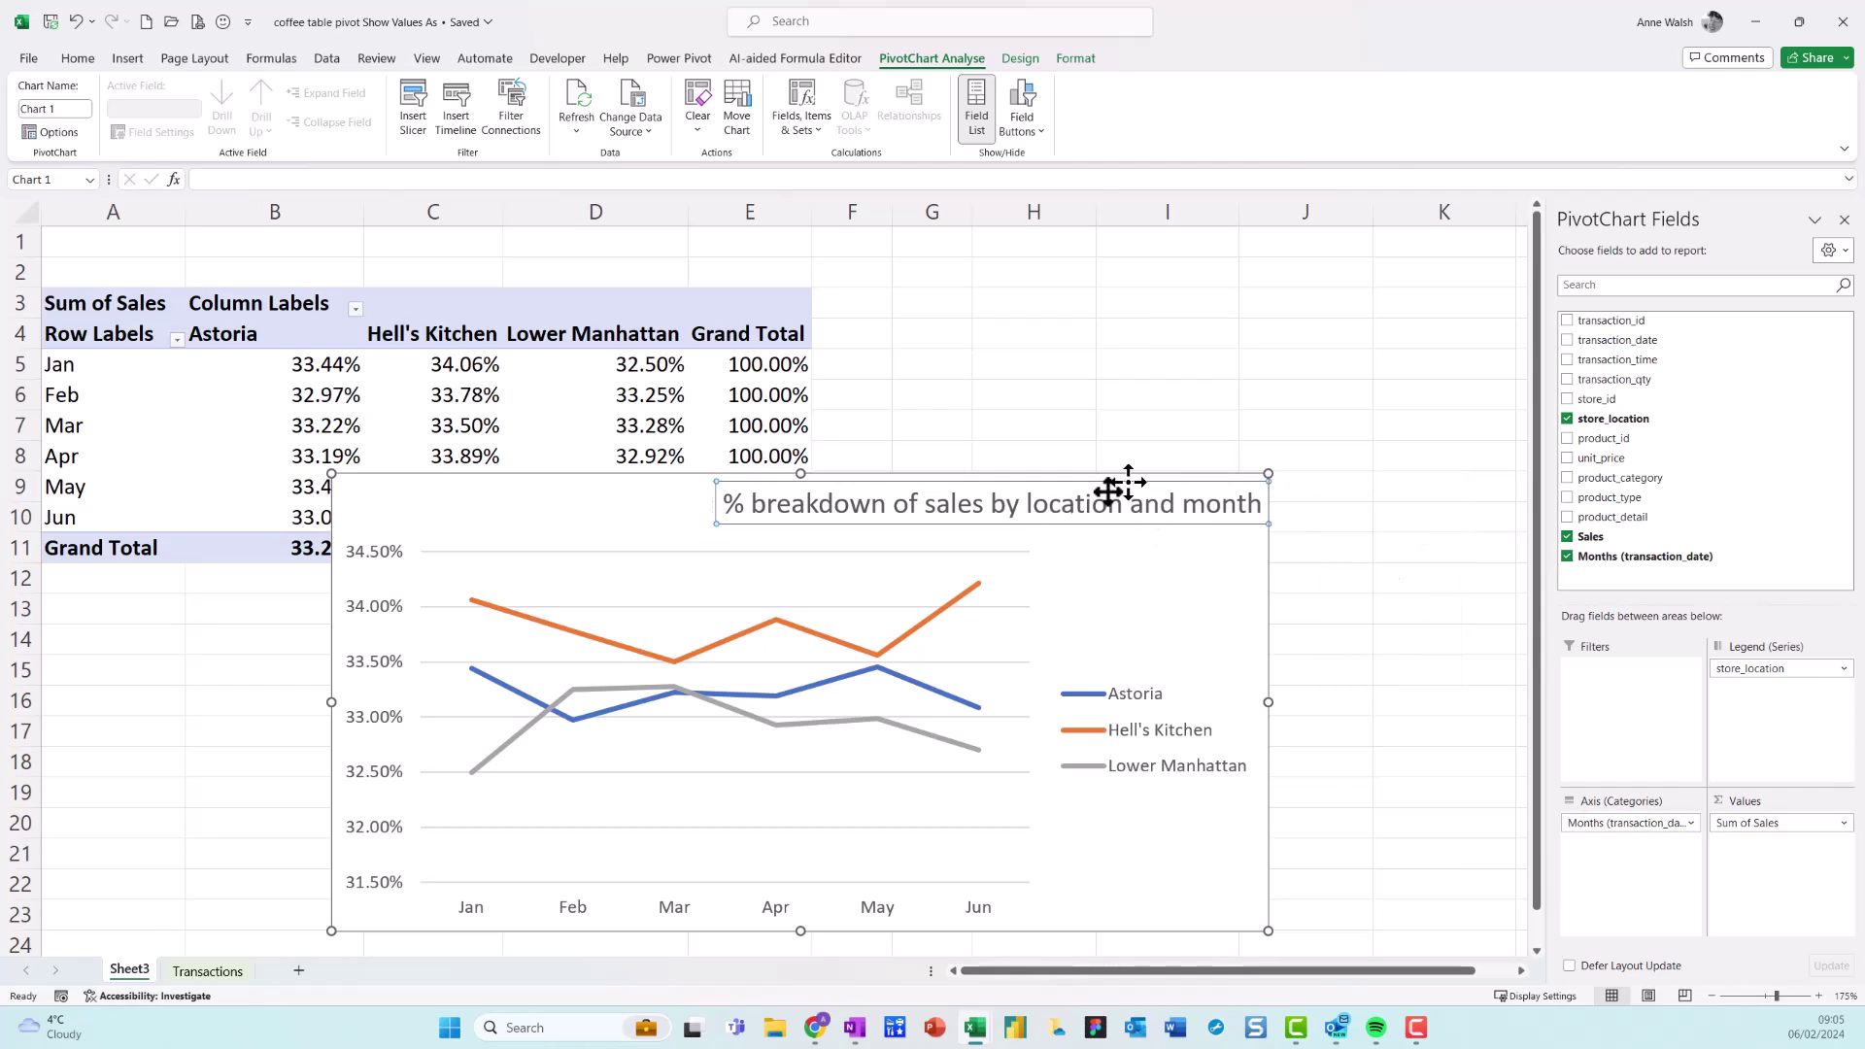
pyautogui.moveTo(1116, 487); pyautogui.dragTo(889, 492)
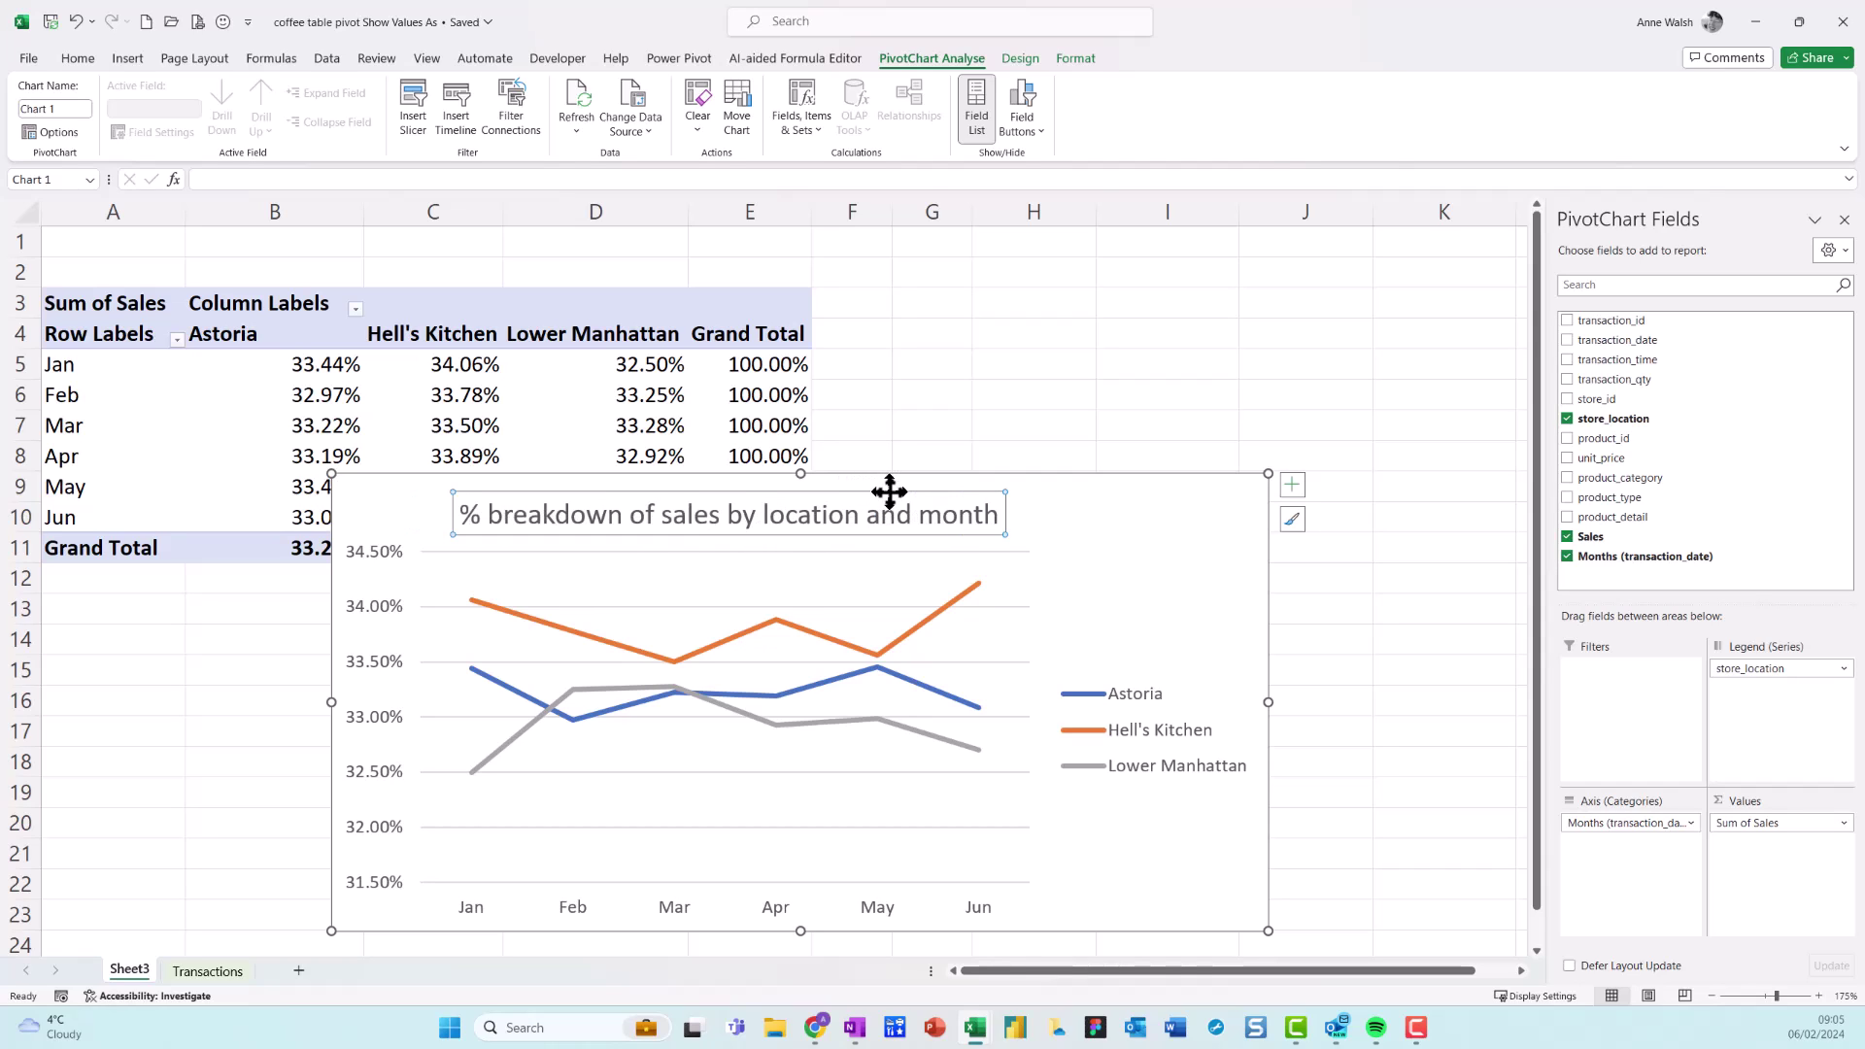
pyautogui.moveTo(1086, 485); pyautogui.dragTo(823, 591)
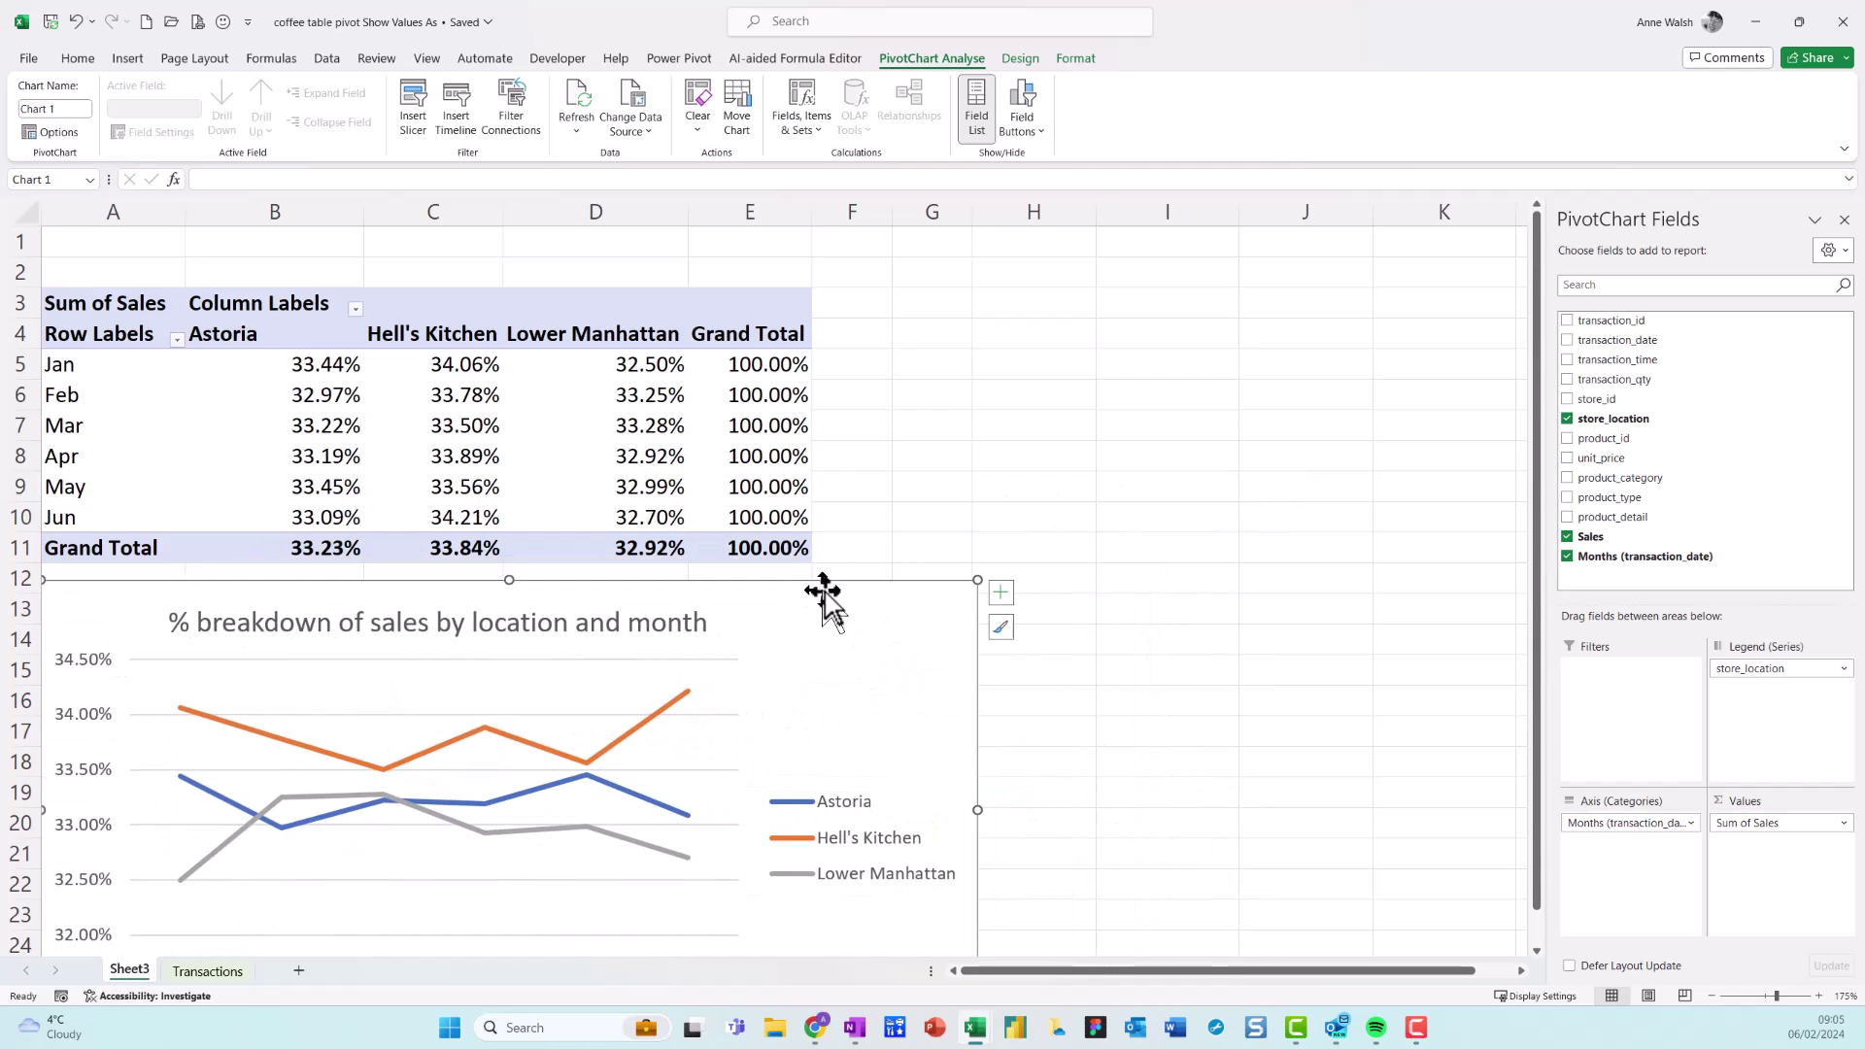